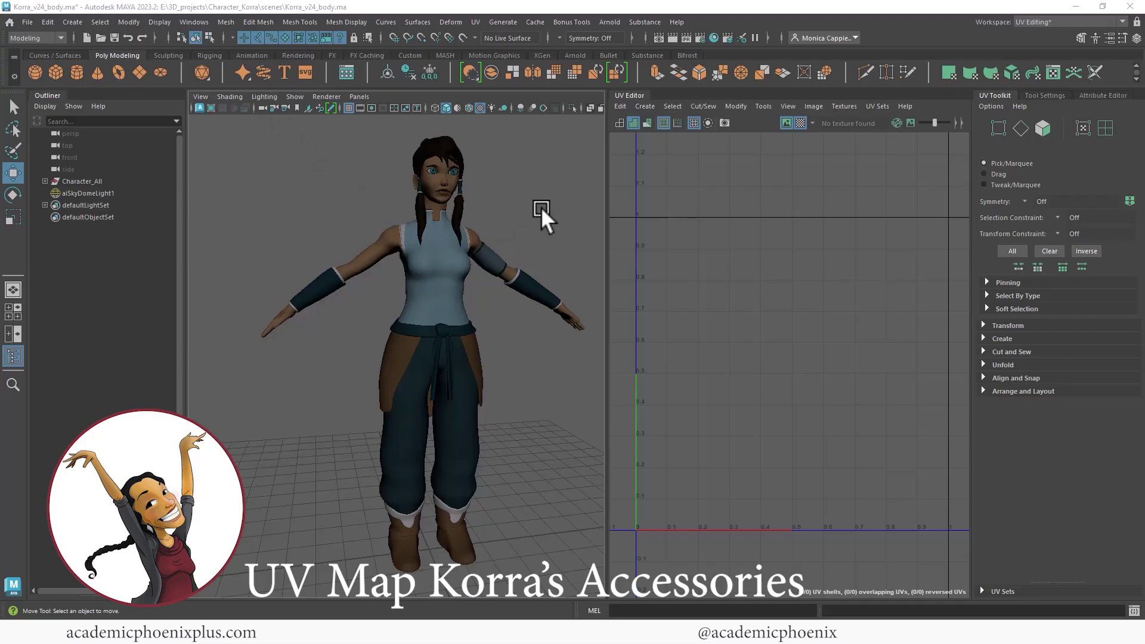
Inspect the existing UV layouts of the head, body and several accessories from different angles.
{"action": "left_click_drag", "start_coordinate": [542, 205], "coordinate": [464, 181], "text": "alt"}
{"action": "left_click", "coordinate": [388, 201]}
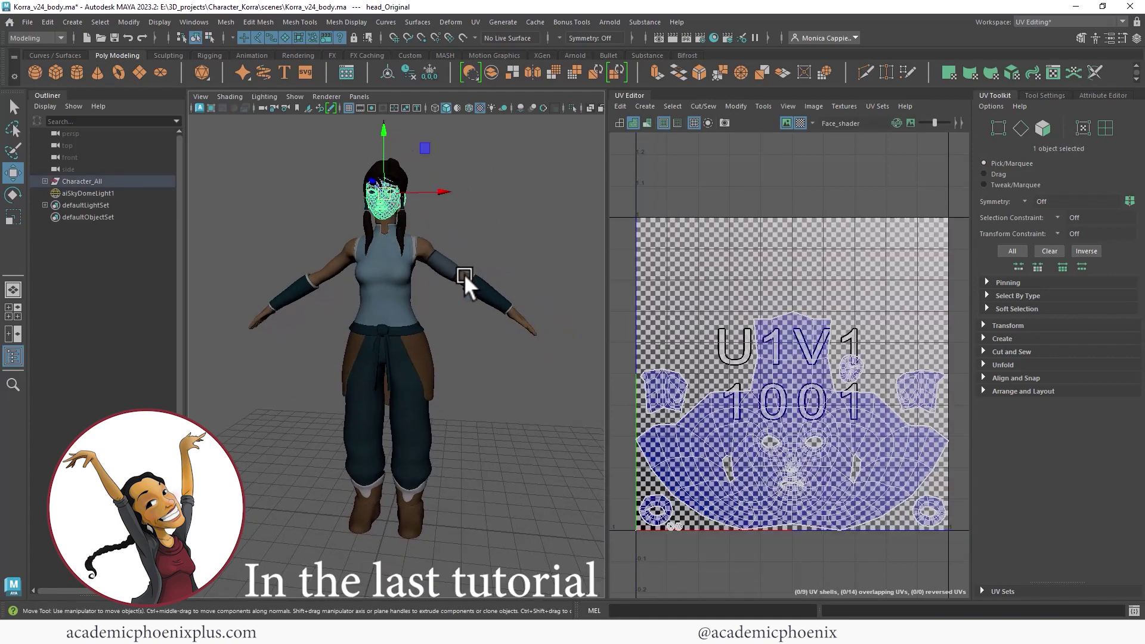
{"action": "left_click", "coordinate": [403, 293]}
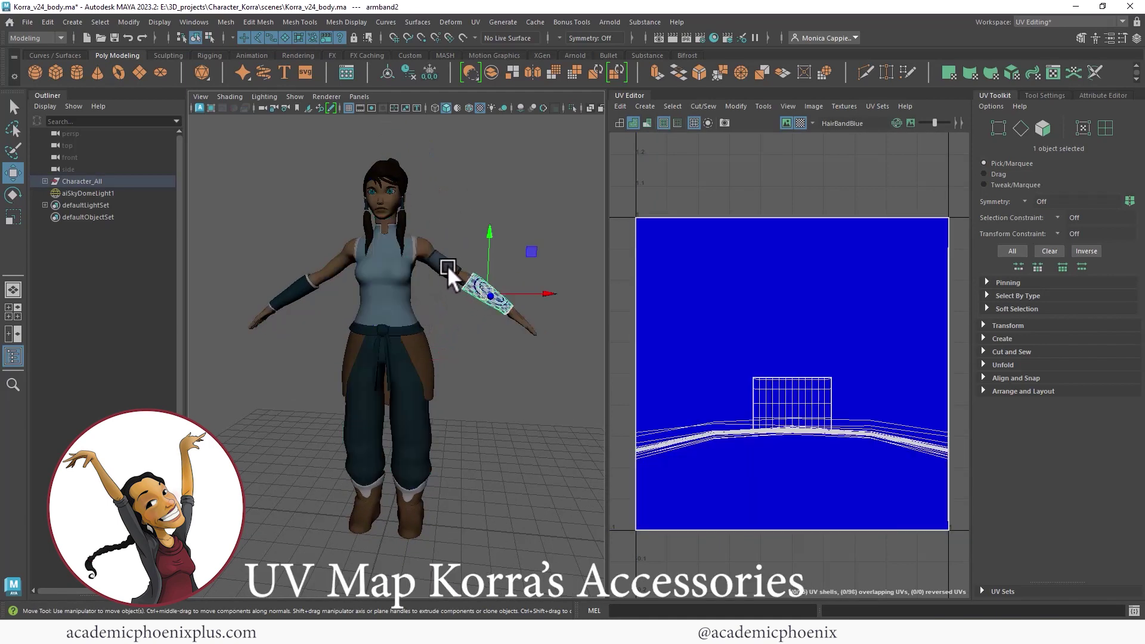
{"action": "left_click", "coordinate": [428, 345]}
{"action": "left_click", "coordinate": [353, 335]}
{"action": "left_click", "coordinate": [324, 310]}
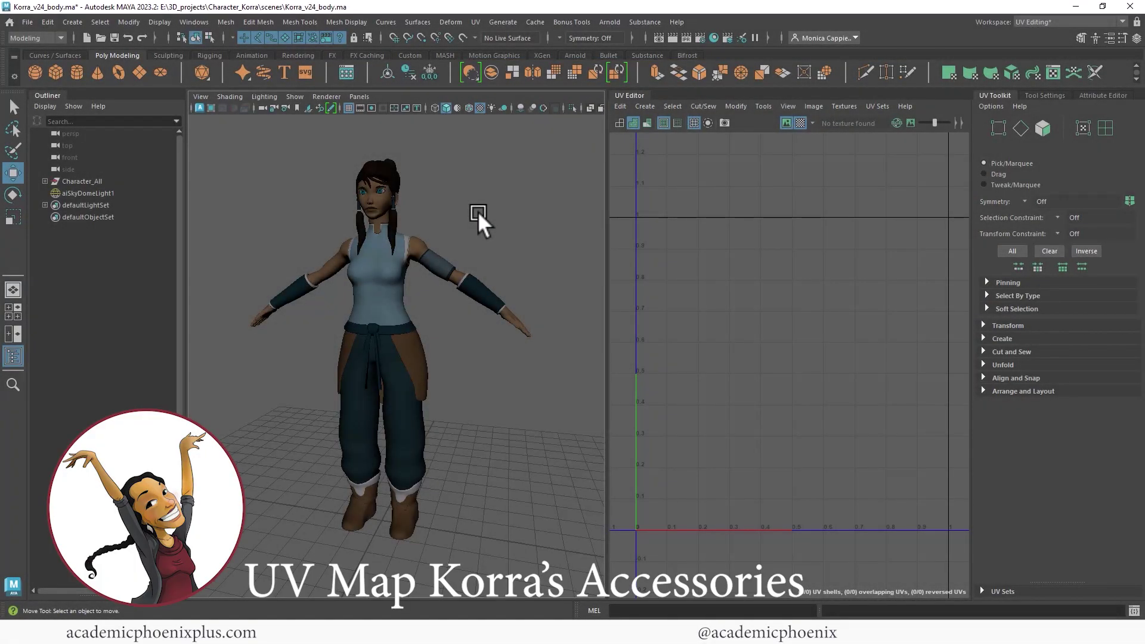
{"action": "left_click_drag", "start_coordinate": [582, 235], "coordinate": [462, 238], "text": "alt"}
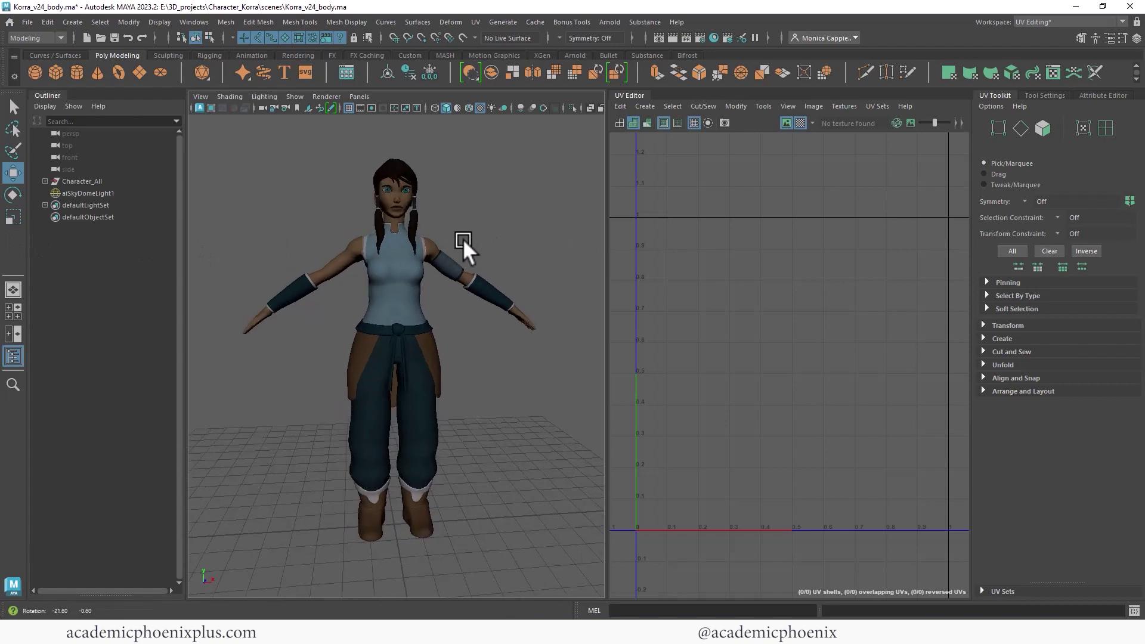
{"action": "left_click", "coordinate": [408, 205]}
{"action": "left_click", "coordinate": [402, 280]}
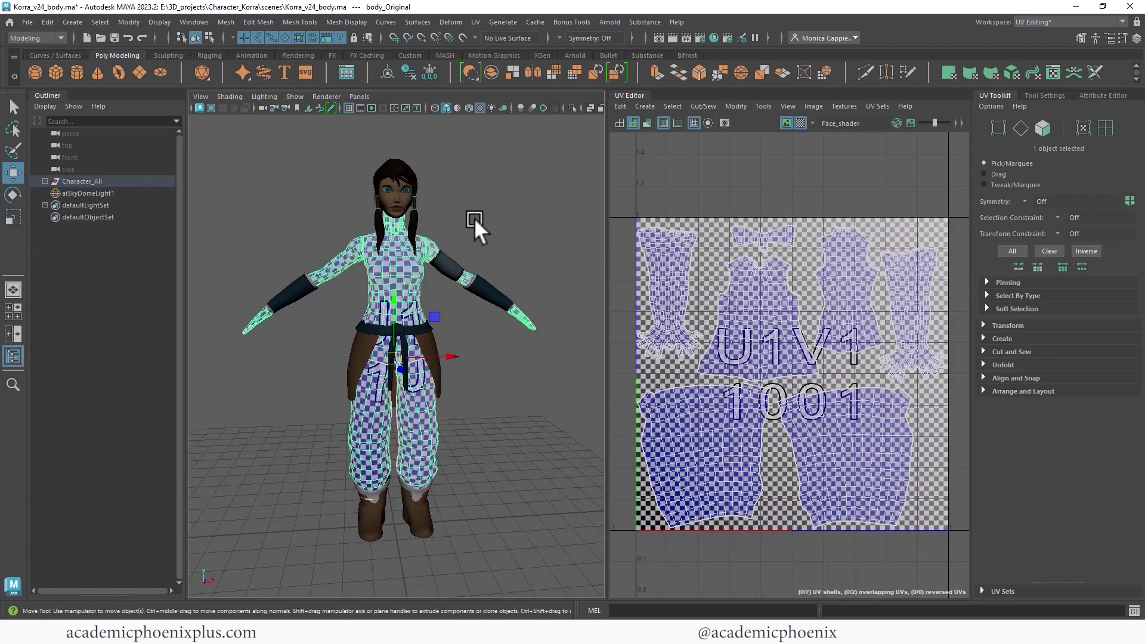
Select the character's left upper and forearm bands, the skirt, and the belt with its hanging ties and knot.
{"action": "scroll", "coordinate": [463, 217], "scroll_direction": "up", "scroll_amount": 5}
{"action": "left_click_drag", "start_coordinate": [455, 233], "coordinate": [422, 235], "text": "alt"}
{"action": "left_click", "coordinate": [421, 233]}
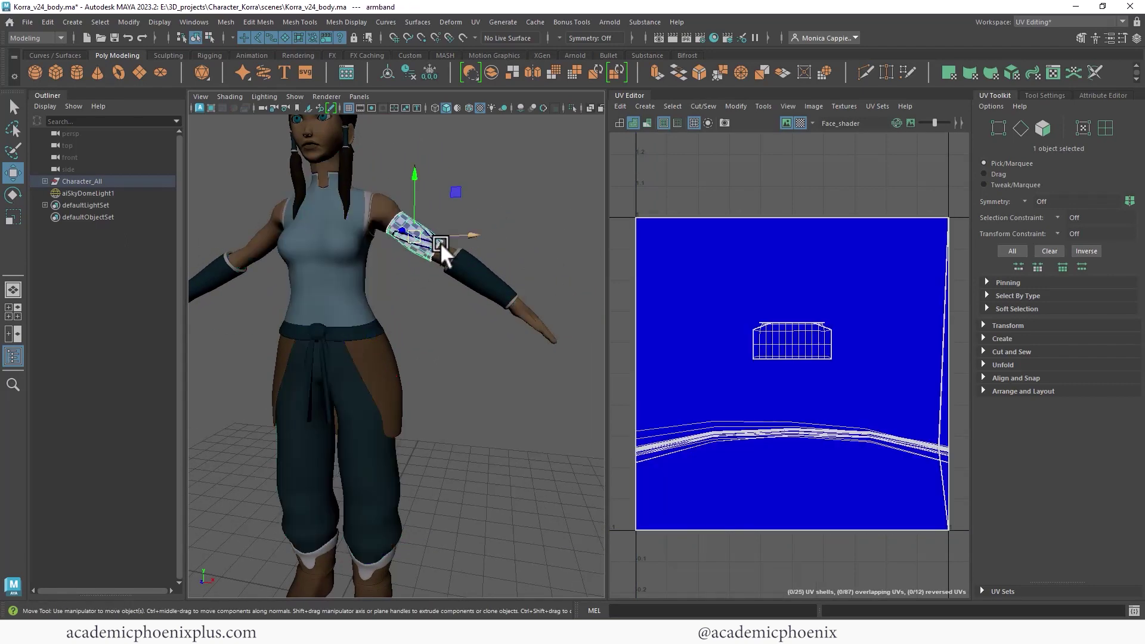
{"action": "left_click", "coordinate": [445, 280], "text": "shift"}
{"action": "left_click", "coordinate": [376, 338], "text": "shift"}
{"action": "left_click", "coordinate": [317, 340], "text": "shift"}
{"action": "left_click", "coordinate": [324, 359], "text": "shift"}
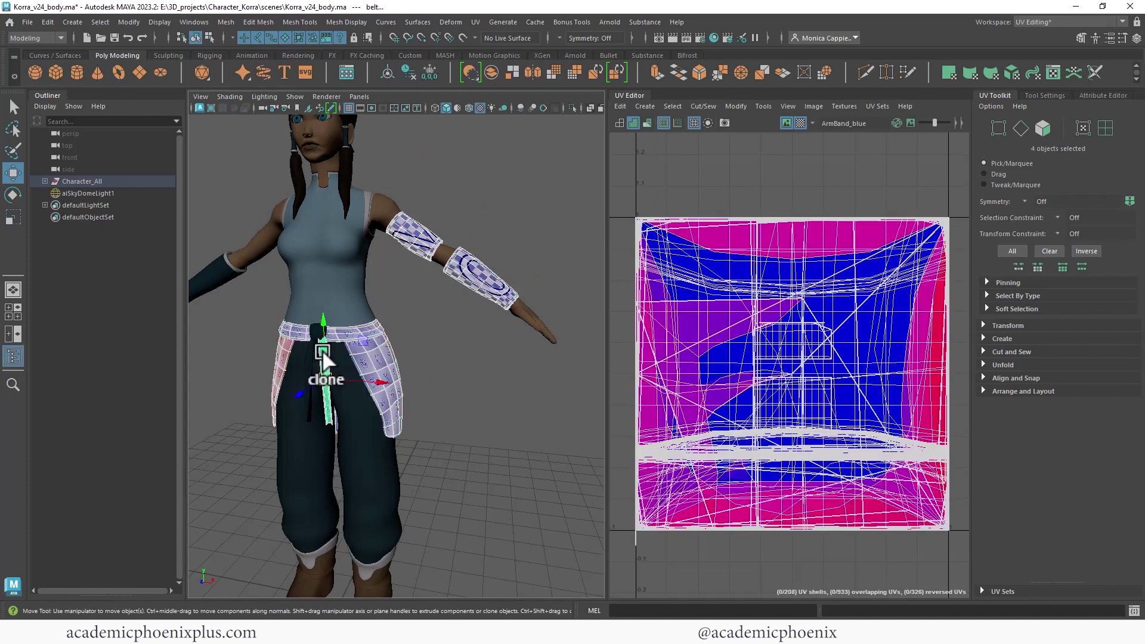
{"action": "left_click", "coordinate": [306, 355], "text": "shift"}
{"action": "left_click", "coordinate": [316, 330], "text": "shift"}
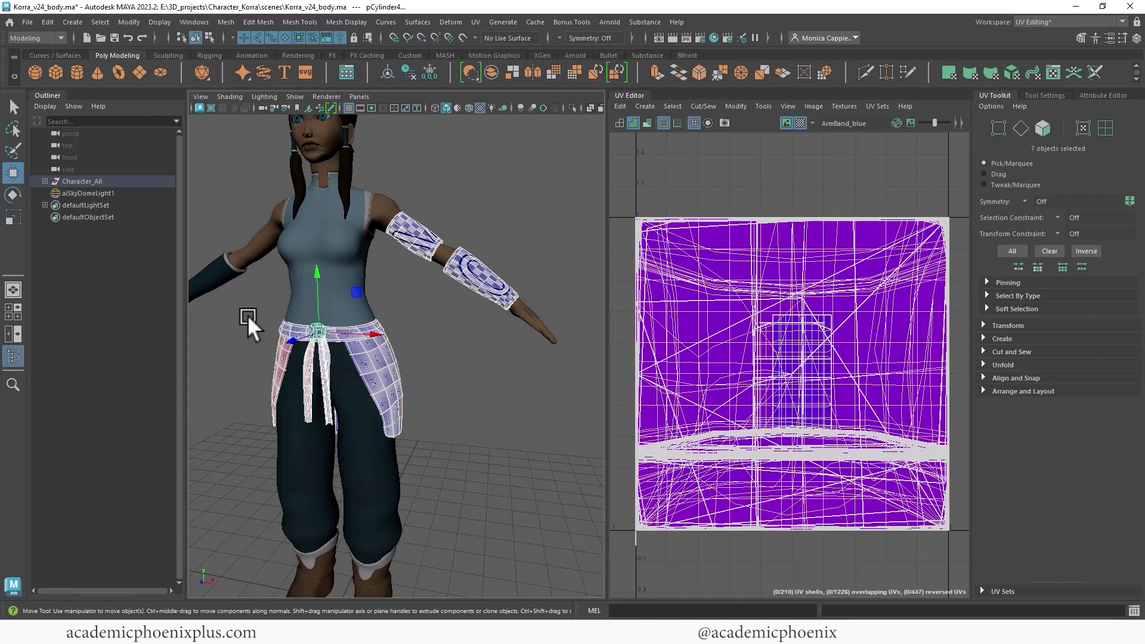
Add the right forearm band, both side hair bands and the ponytail band to the selection.
{"action": "left_click", "coordinate": [233, 272], "text": "shift"}
{"action": "middle_click_drag", "start_coordinate": [364, 285], "coordinate": [377, 326], "text": "alt"}
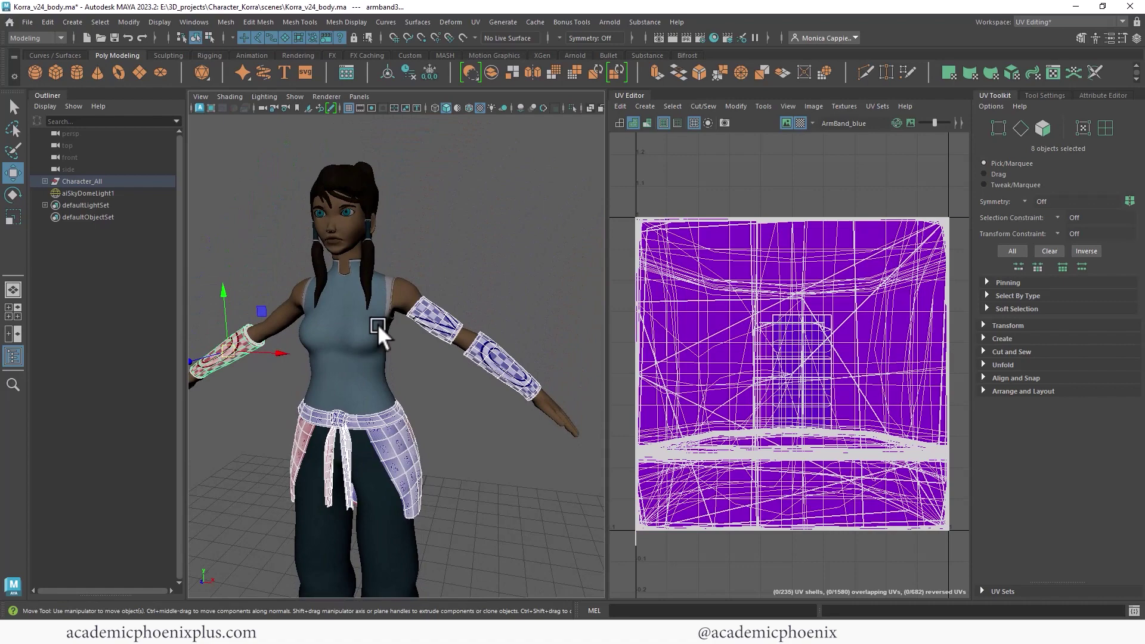
{"action": "left_click", "coordinate": [370, 229], "text": "shift"}
{"action": "left_click_drag", "start_coordinate": [435, 227], "coordinate": [489, 234], "text": "alt"}
{"action": "left_click", "coordinate": [388, 234], "text": "shift"}
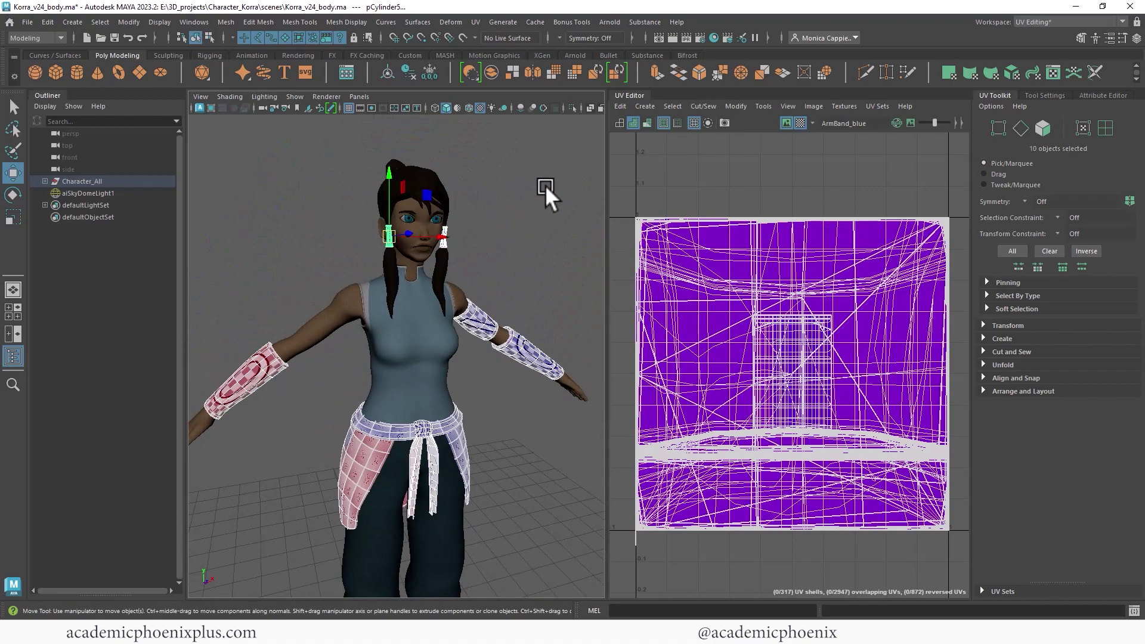
{"action": "left_click_drag", "start_coordinate": [545, 184], "coordinate": [430, 206], "text": "alt"}
{"action": "left_click", "coordinate": [302, 214], "text": "shift"}
Add both boots to the selection and isolate the selected accessories in the viewport.
{"action": "left_click_drag", "start_coordinate": [383, 316], "coordinate": [442, 274], "text": "alt"}
{"action": "middle_click_drag", "start_coordinate": [440, 316], "coordinate": [431, 282], "text": "alt"}
{"action": "left_click_drag", "start_coordinate": [430, 283], "coordinate": [453, 292], "text": "alt"}
{"action": "left_click", "coordinate": [377, 488], "text": "shift"}
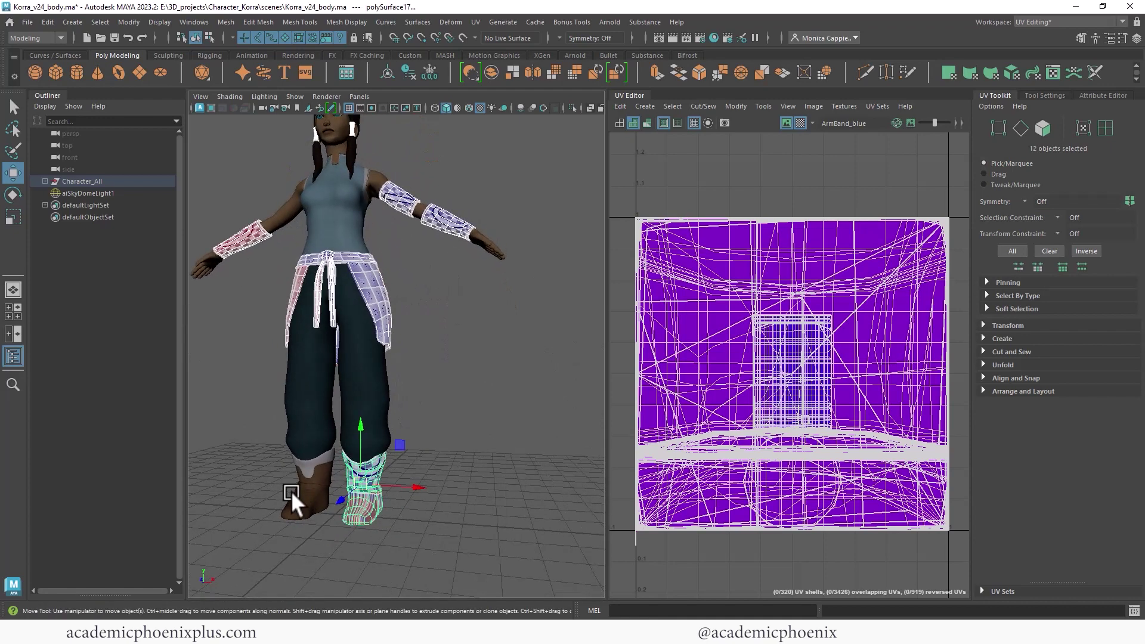
{"action": "left_click", "coordinate": [291, 491], "text": "shift"}
{"action": "left_click_drag", "start_coordinate": [338, 472], "coordinate": [557, 179], "text": "alt"}
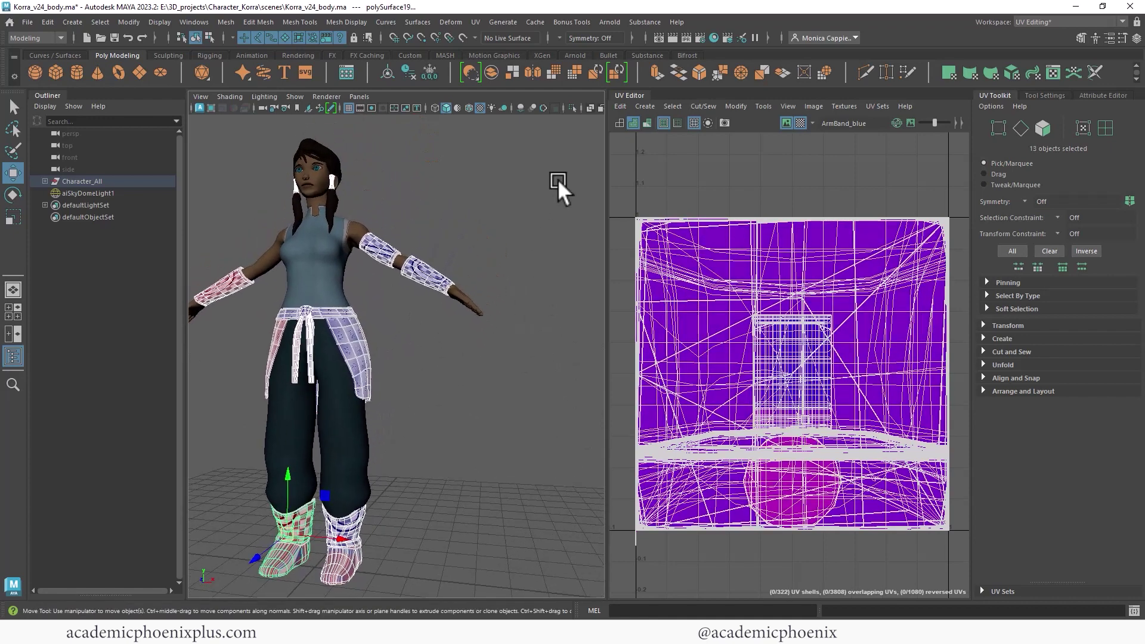
{"action": "left_click", "coordinate": [571, 108]}
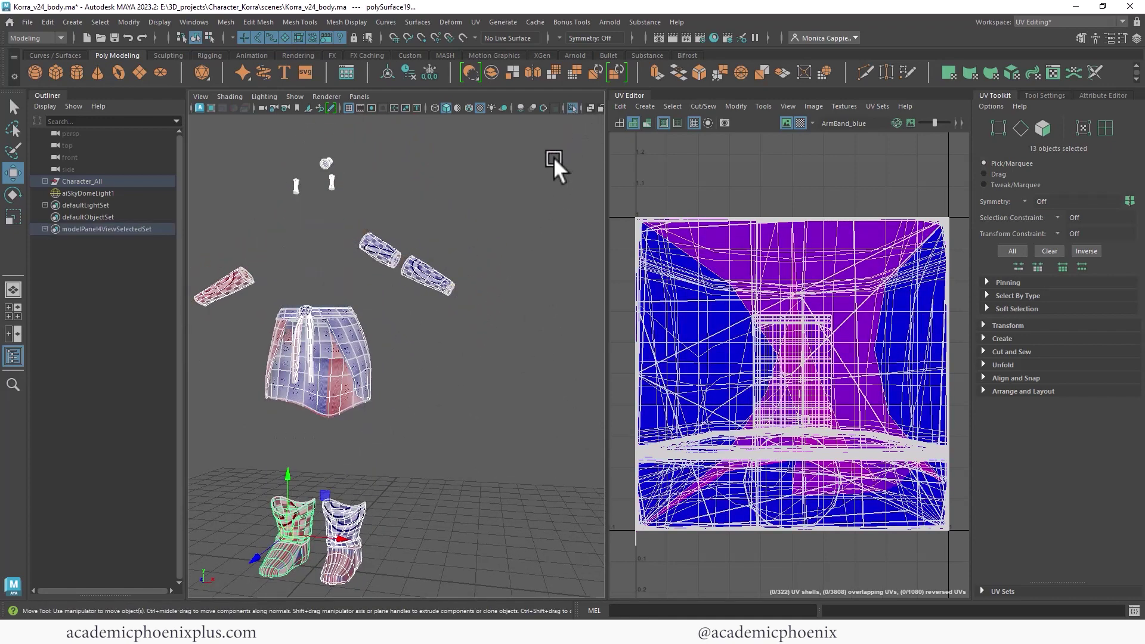
Apply a cylindrical UV projection to the character's left forearm band.
{"action": "left_click", "coordinate": [546, 218]}
{"action": "left_click", "coordinate": [431, 274]}
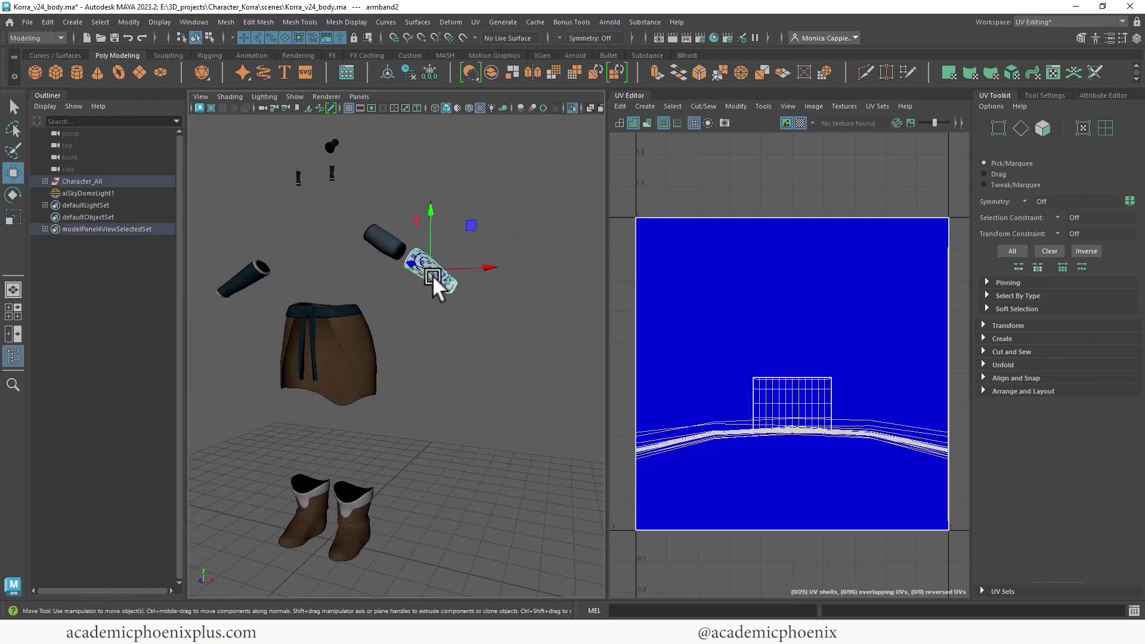
{"action": "key", "text": "f"}
{"action": "left_click_drag", "start_coordinate": [504, 280], "coordinate": [478, 248]}
{"action": "right_click_drag", "start_coordinate": [477, 248], "coordinate": [579, 291], "text": "alt"}
{"action": "left_click_drag", "start_coordinate": [578, 291], "coordinate": [459, 292], "text": "alt"}
{"action": "left_click", "coordinate": [528, 294]}
{"action": "right_click_drag", "start_coordinate": [548, 273], "coordinate": [441, 233], "text": "alt"}
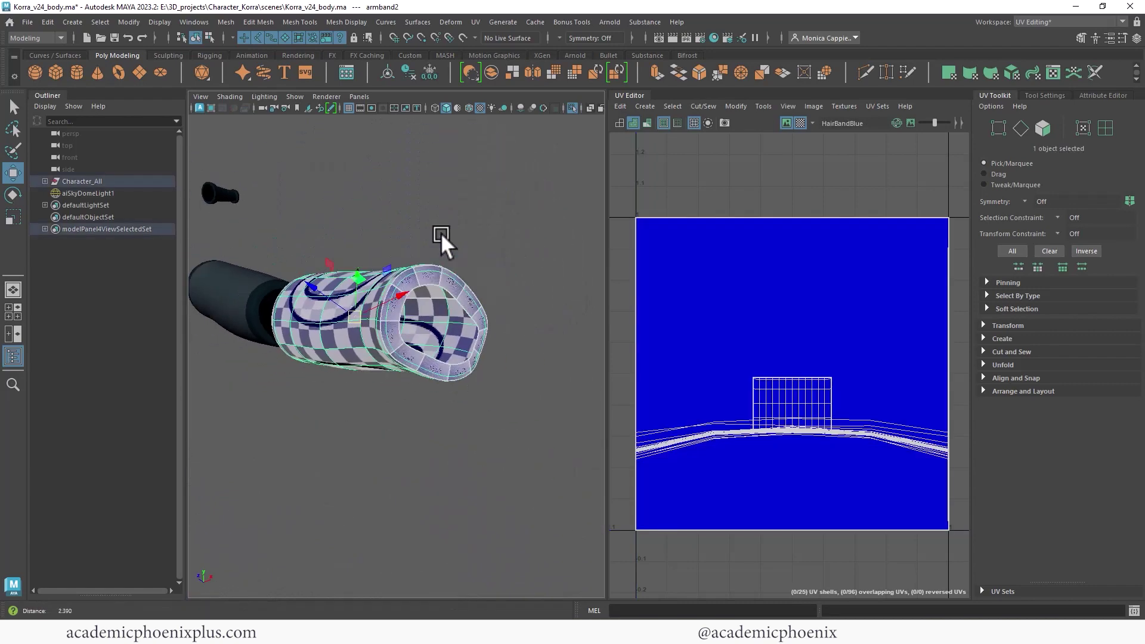
{"action": "left_click_drag", "start_coordinate": [441, 232], "coordinate": [426, 303], "text": "alt"}
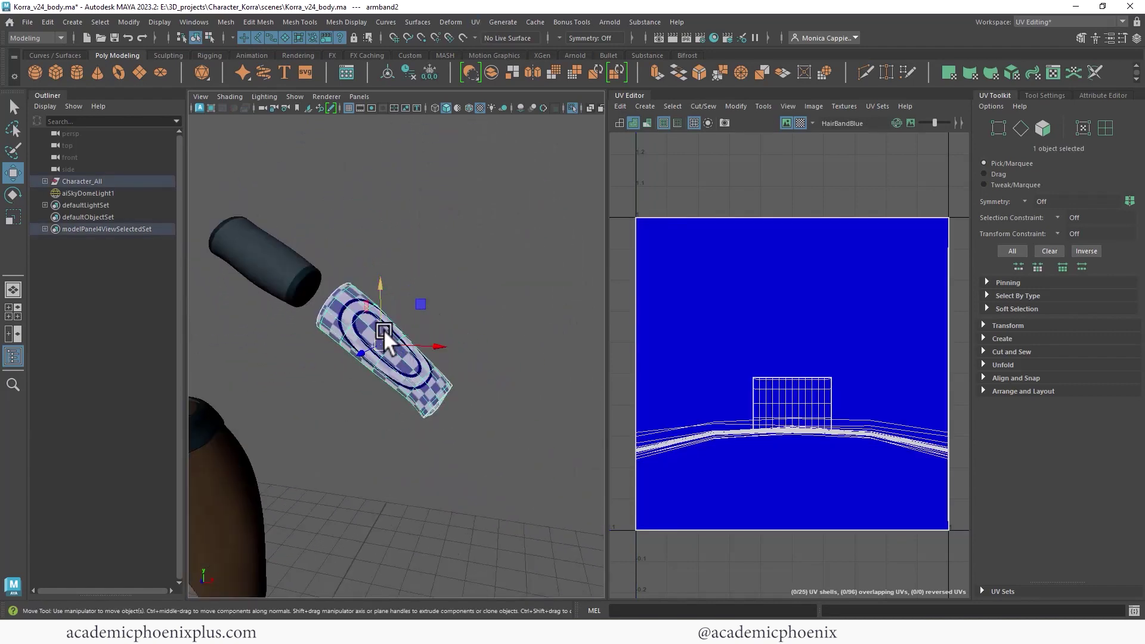
{"action": "left_click", "coordinate": [475, 22]}
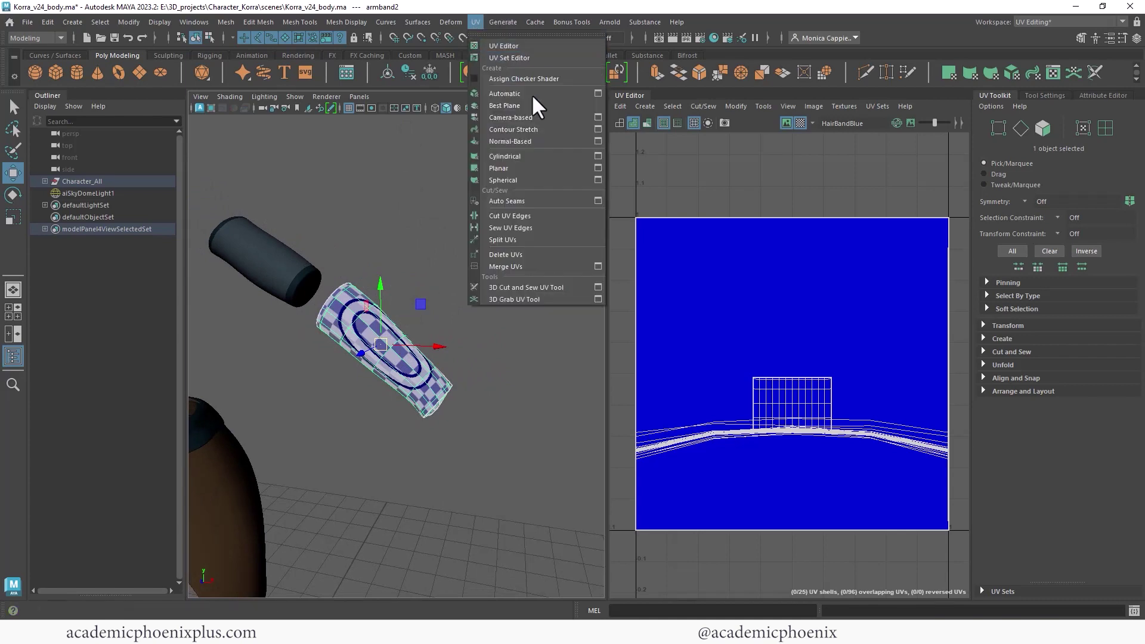
{"action": "left_click", "coordinate": [573, 154]}
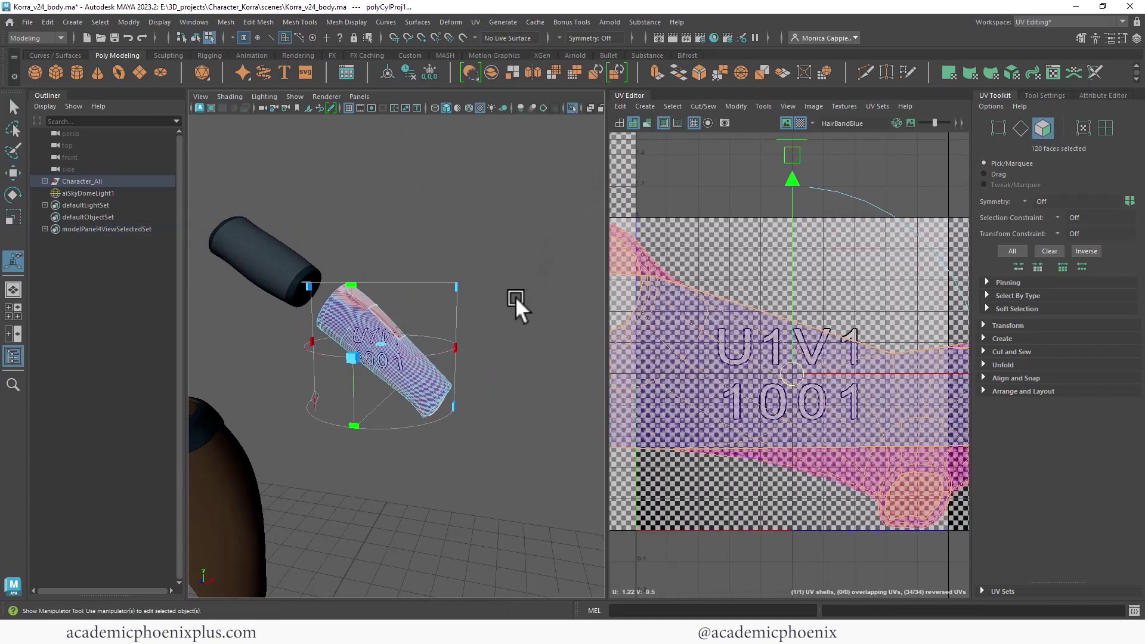
Rotate the cylindrical projection about 82 degrees to follow the length of the forearm band.
{"action": "left_click_drag", "start_coordinate": [515, 296], "coordinate": [363, 341], "text": "alt"}
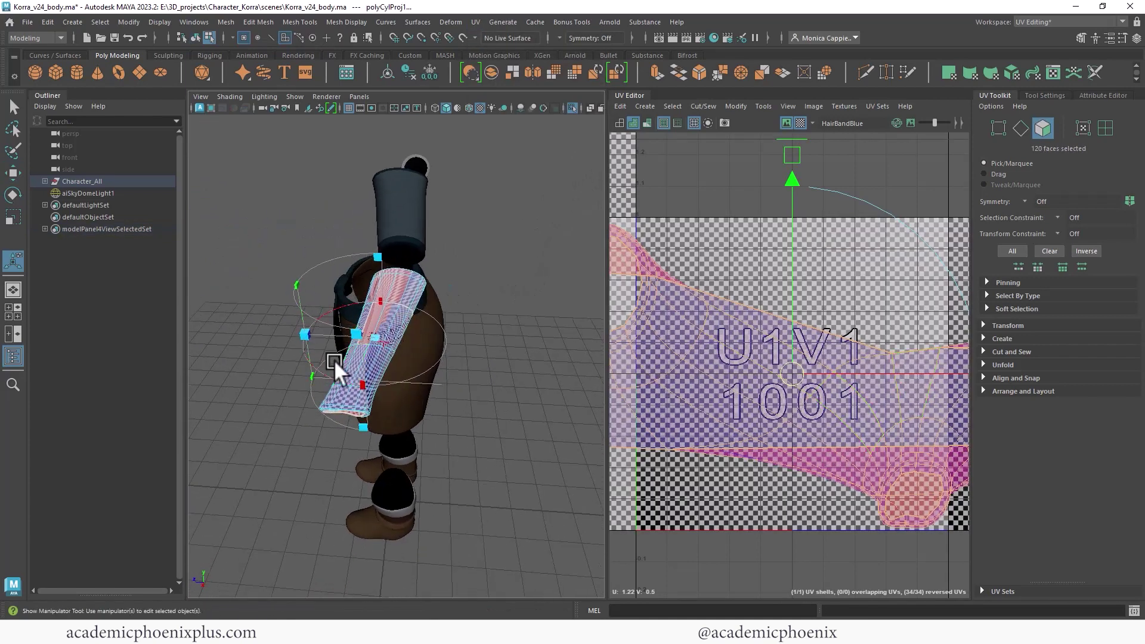
{"action": "left_click_drag", "start_coordinate": [528, 333], "coordinate": [485, 306], "text": "alt"}
{"action": "left_click_drag", "start_coordinate": [360, 340], "coordinate": [427, 335]}
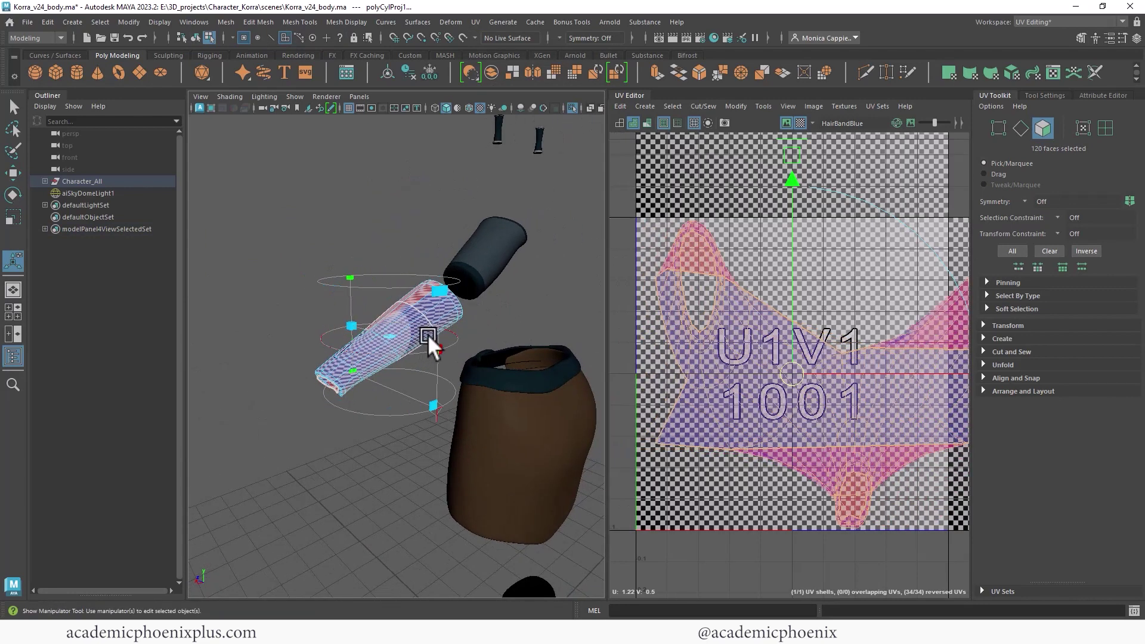
{"action": "left_click", "coordinate": [437, 418]}
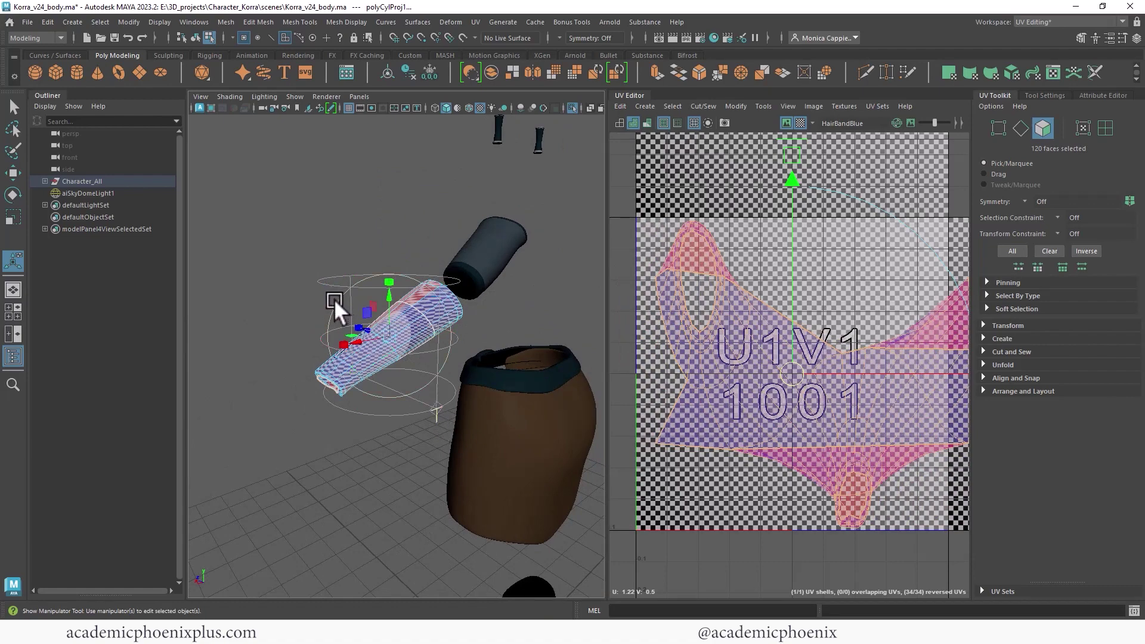
{"action": "left_click_drag", "start_coordinate": [334, 299], "coordinate": [416, 274]}
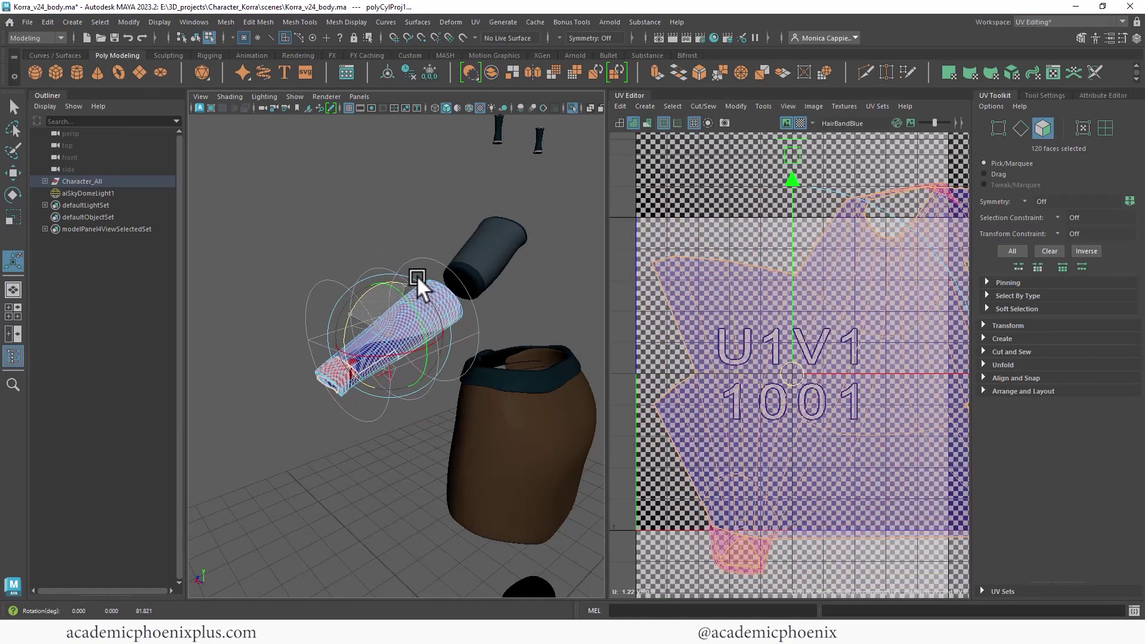
Fine-tune the projection's rotation to about -25, -8 and 63 degrees so the cylinder lines up with the forearm band.
{"action": "right_click_drag", "start_coordinate": [857, 363], "coordinate": [685, 280], "text": "alt"}
{"action": "middle_click_drag", "start_coordinate": [797, 293], "coordinate": [720, 284], "text": "alt"}
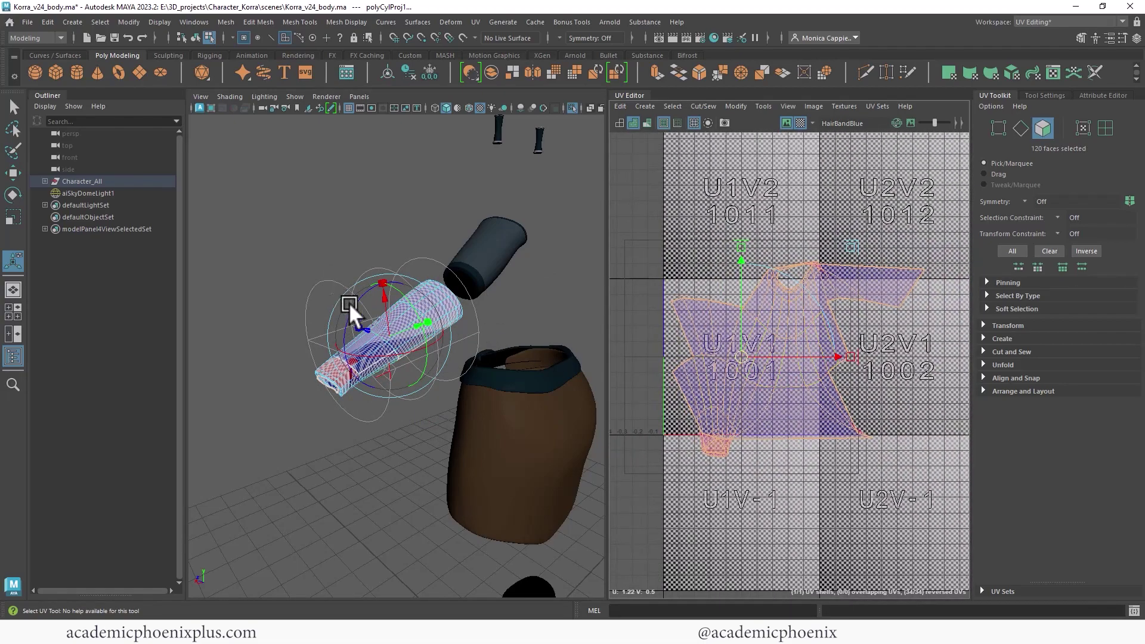
{"action": "left_click_drag", "start_coordinate": [349, 303], "coordinate": [525, 389], "text": "alt"}
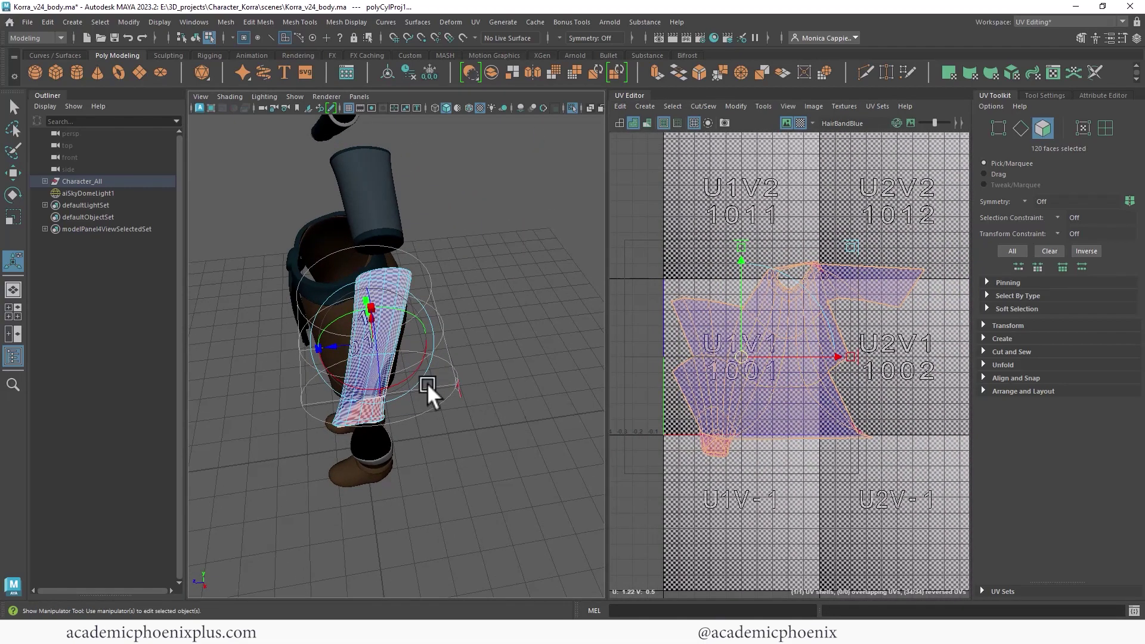
{"action": "left_click_drag", "start_coordinate": [402, 374], "coordinate": [347, 356]}
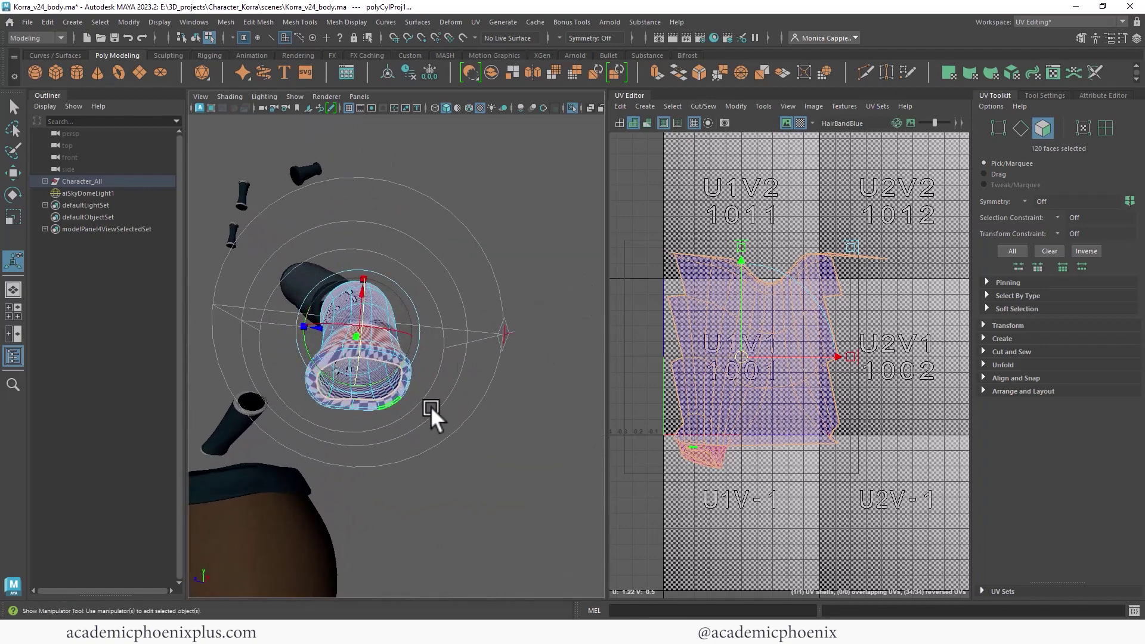
{"action": "left_click_drag", "start_coordinate": [431, 406], "coordinate": [477, 435], "text": "alt"}
{"action": "left_click_drag", "start_coordinate": [467, 388], "coordinate": [475, 344], "text": "alt"}
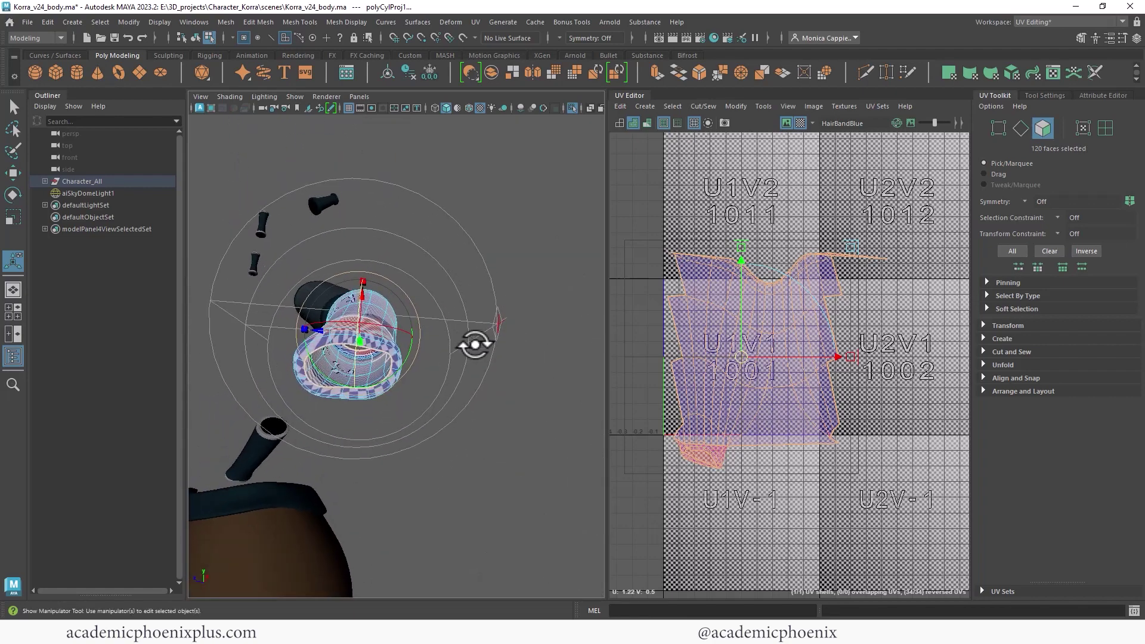
{"action": "left_click_drag", "start_coordinate": [398, 326], "coordinate": [346, 345]}
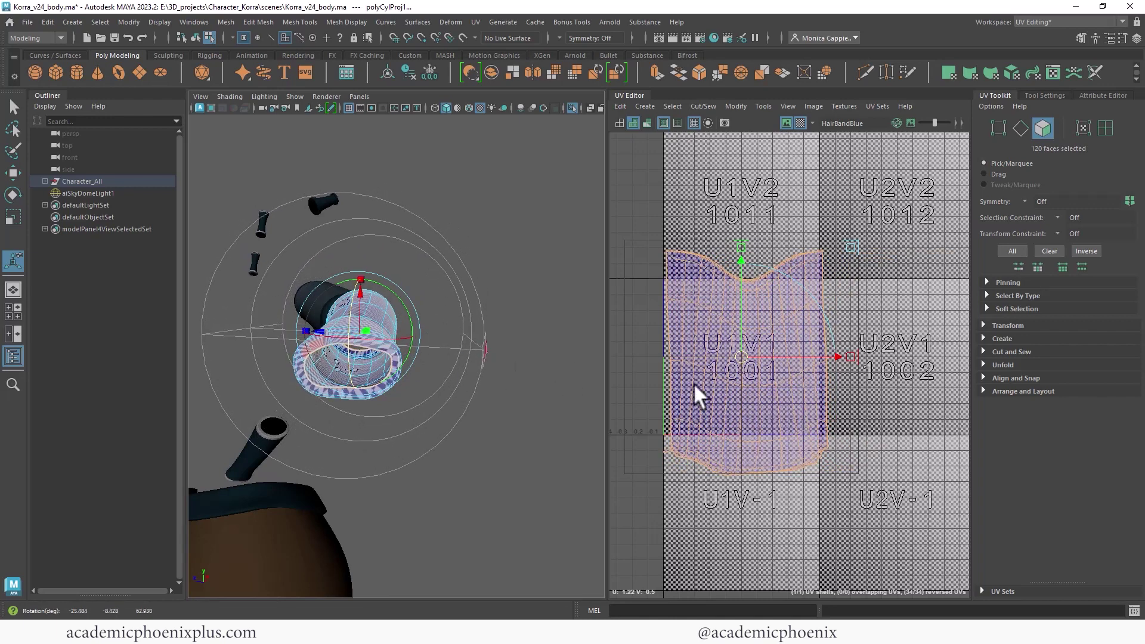
Move the forearm band's UV shell outside the 0–1 tile, scale it down and return to object mode.
{"action": "middle_click_drag", "start_coordinate": [794, 396], "coordinate": [868, 361], "text": "alt"}
{"action": "right_click_drag", "start_coordinate": [868, 361], "coordinate": [692, 306], "text": "alt"}
{"action": "left_click_drag", "start_coordinate": [827, 332], "coordinate": [731, 320]}
{"action": "key", "text": "r"}
{"action": "key", "text": "w"}
{"action": "right_click", "coordinate": [387, 332]}
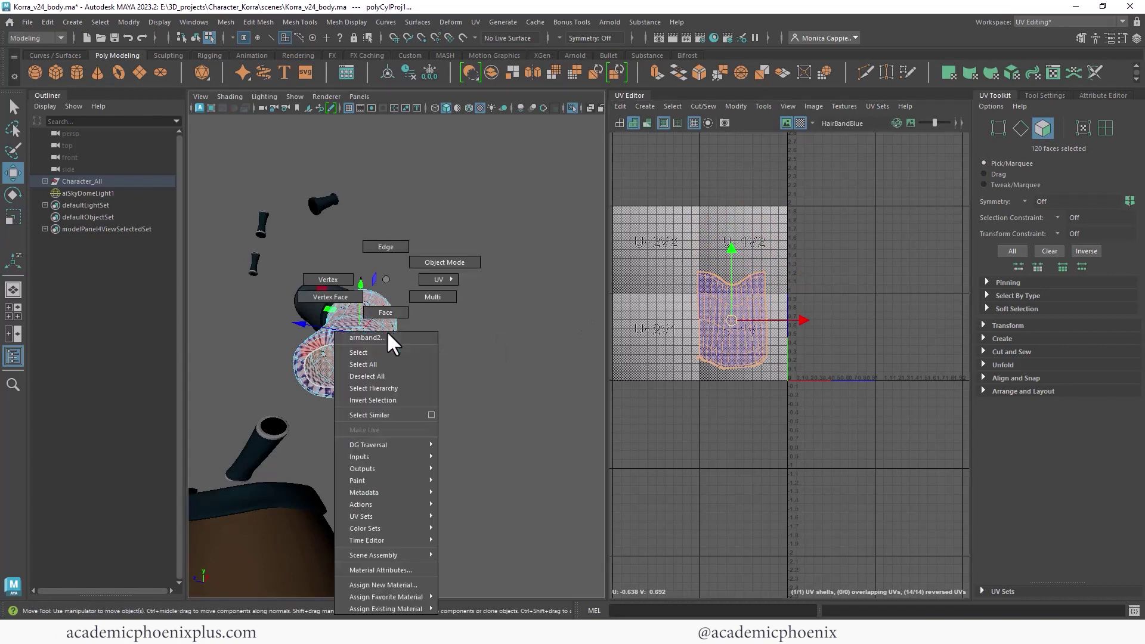
{"action": "right_click_drag", "start_coordinate": [387, 330], "coordinate": [454, 256]}
Select the upper armband and repeat the cylindrical UV projection on it.
{"action": "left_click_drag", "start_coordinate": [454, 255], "coordinate": [380, 220], "text": "alt"}
{"action": "middle_click_drag", "start_coordinate": [380, 220], "coordinate": [562, 378], "text": "alt"}
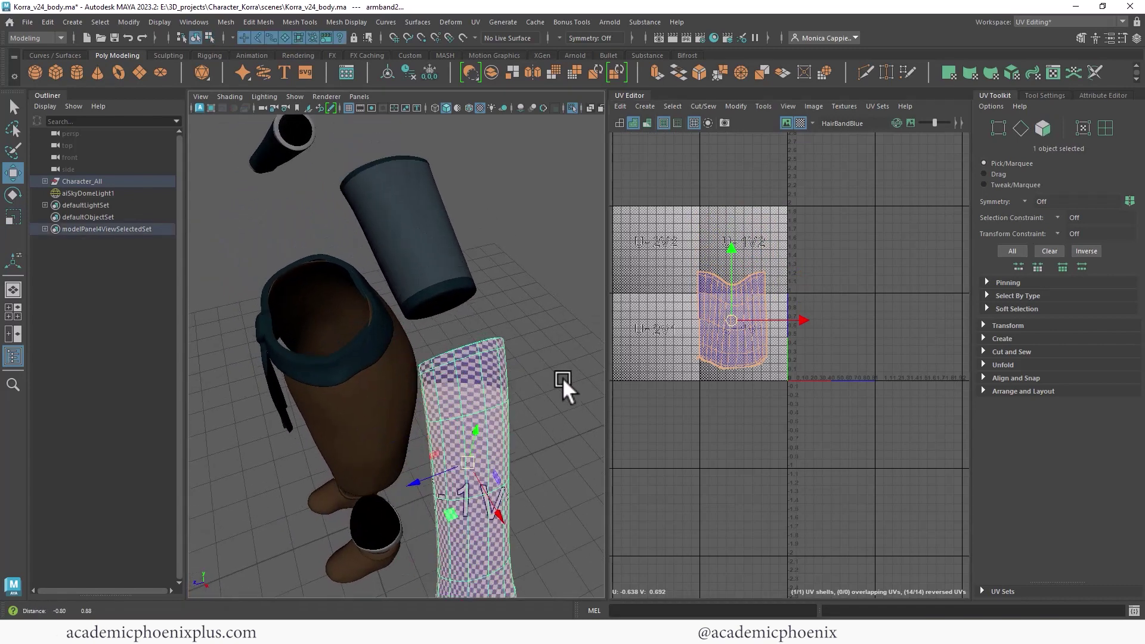
{"action": "left_click", "coordinate": [465, 283]}
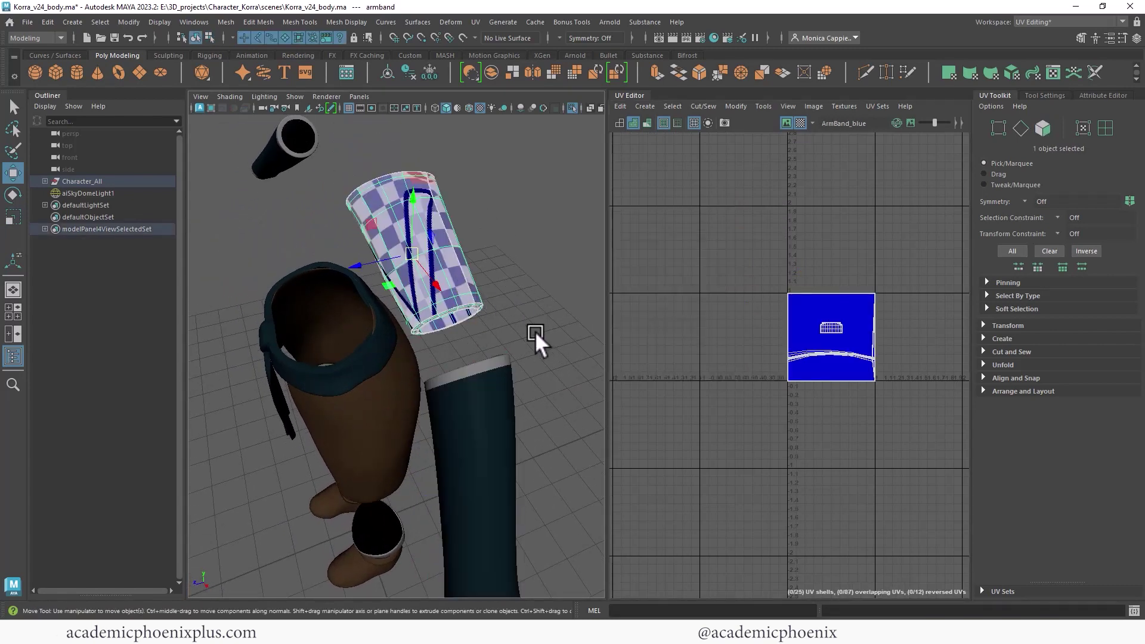
{"action": "key", "text": "g"}
{"action": "left_click_drag", "start_coordinate": [545, 296], "coordinate": [534, 299], "text": "alt"}
Rotate the cylindrical projection to align with the upper armband, with its final Z rotation at about 58 degrees.
{"action": "left_click_drag", "start_coordinate": [457, 319], "coordinate": [559, 406]}
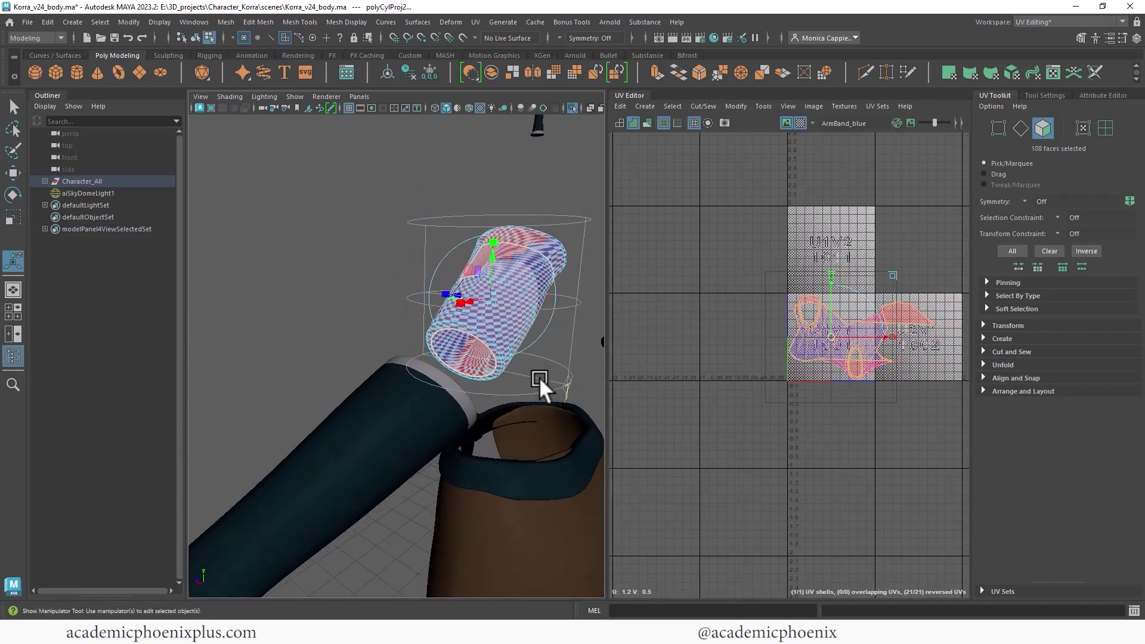
{"action": "left_click", "coordinate": [441, 261]}
{"action": "left_click_drag", "start_coordinate": [459, 279], "coordinate": [510, 227]}
{"action": "key", "text": "w"}
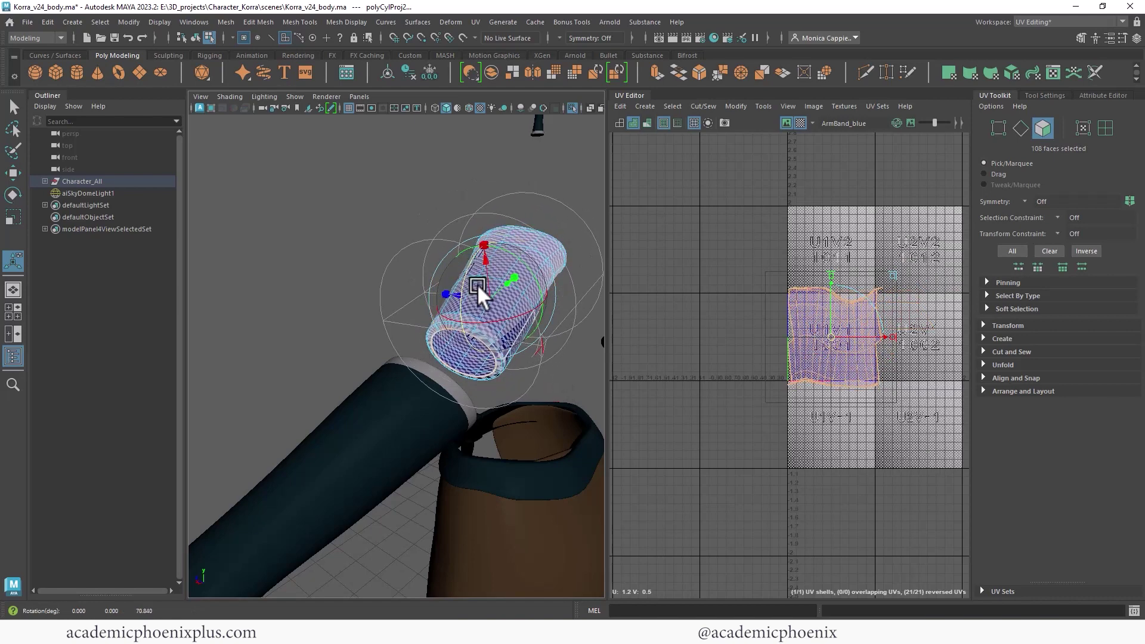
{"action": "left_click_drag", "start_coordinate": [477, 283], "coordinate": [525, 280], "text": "alt"}
{"action": "left_click", "coordinate": [403, 318]}
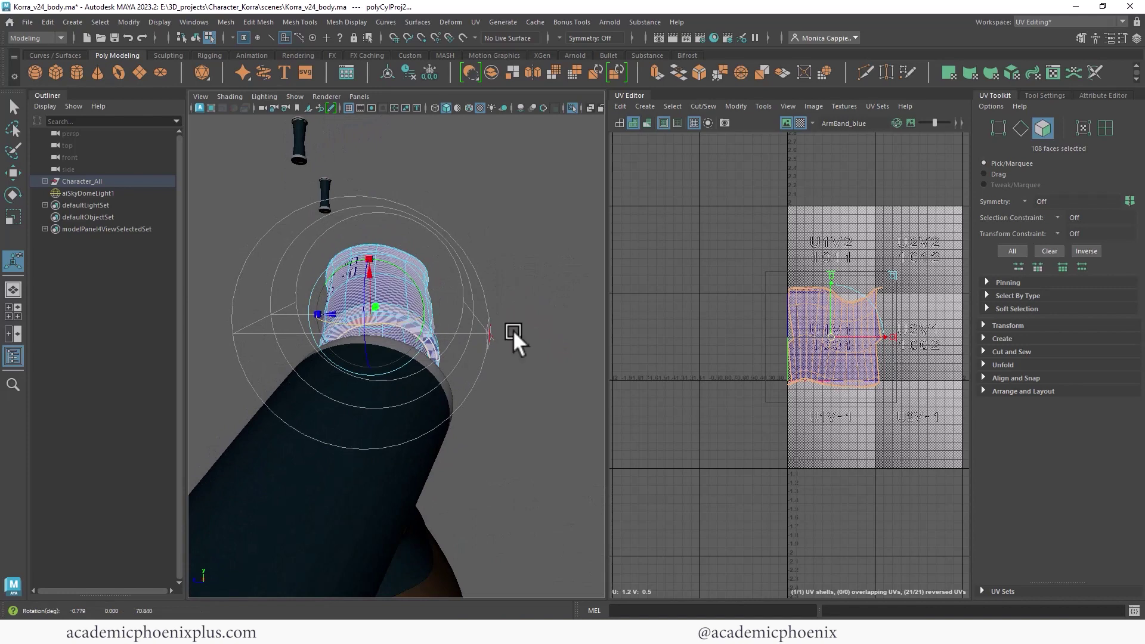
{"action": "left_click_drag", "start_coordinate": [362, 318], "coordinate": [362, 322]}
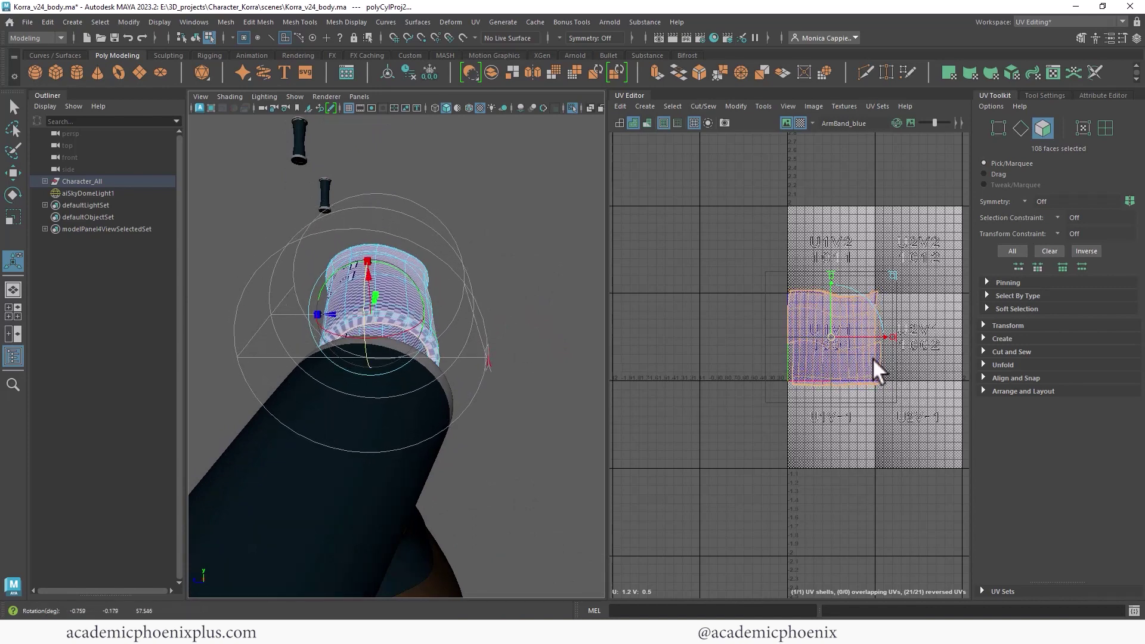
{"action": "left_click_drag", "start_coordinate": [561, 260], "coordinate": [492, 268], "text": "alt"}
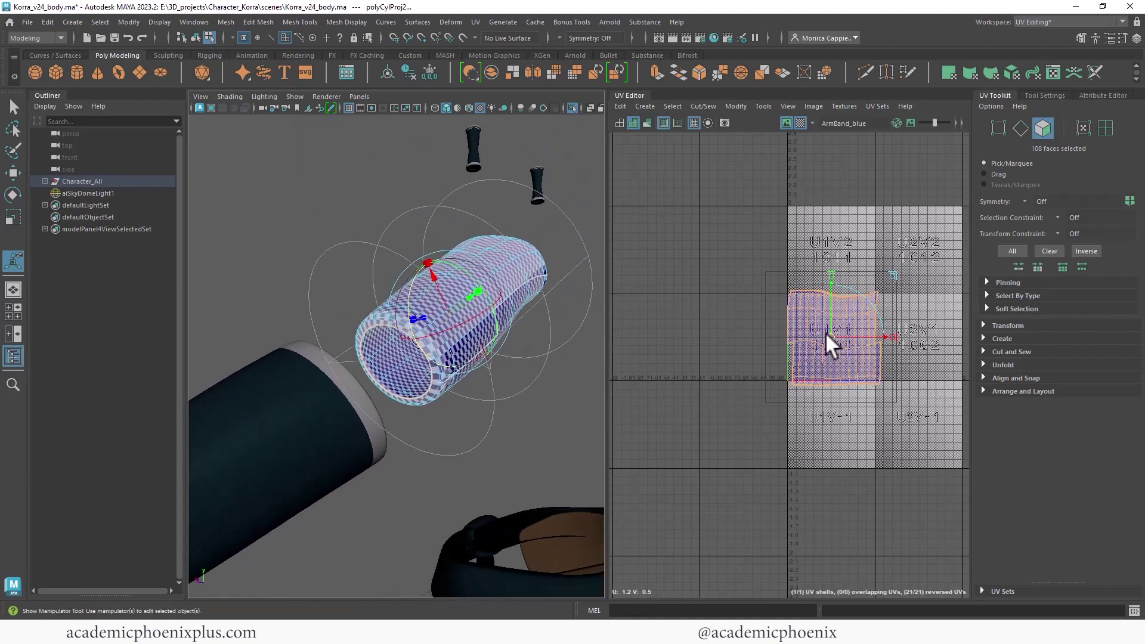
Move the upper armband's UV shell outside the 0–1 tile, scale it down and return to object mode.
{"action": "left_click_drag", "start_coordinate": [825, 331], "coordinate": [707, 356]}
{"action": "key", "text": "r"}
{"action": "right_click_drag", "start_coordinate": [496, 256], "coordinate": [547, 237]}
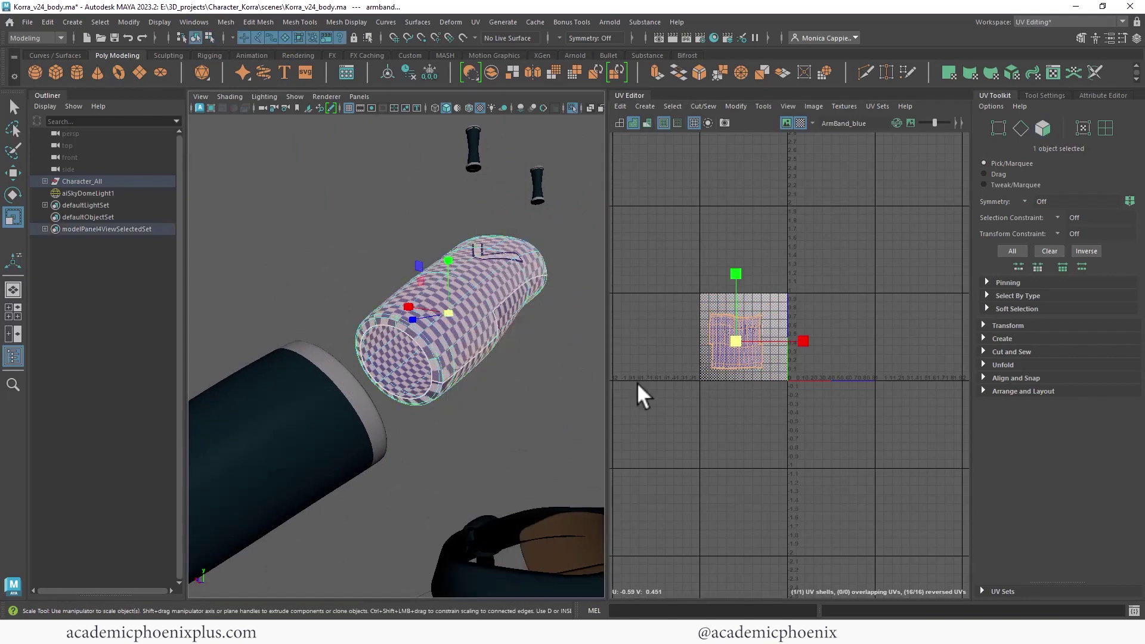
Select one of the two small upright hair bands and apply a cylindrical UV projection to it.
{"action": "left_click_drag", "start_coordinate": [543, 316], "coordinate": [251, 151], "text": "alt"}
{"action": "left_click", "coordinate": [251, 148]}
{"action": "key", "text": "f"}
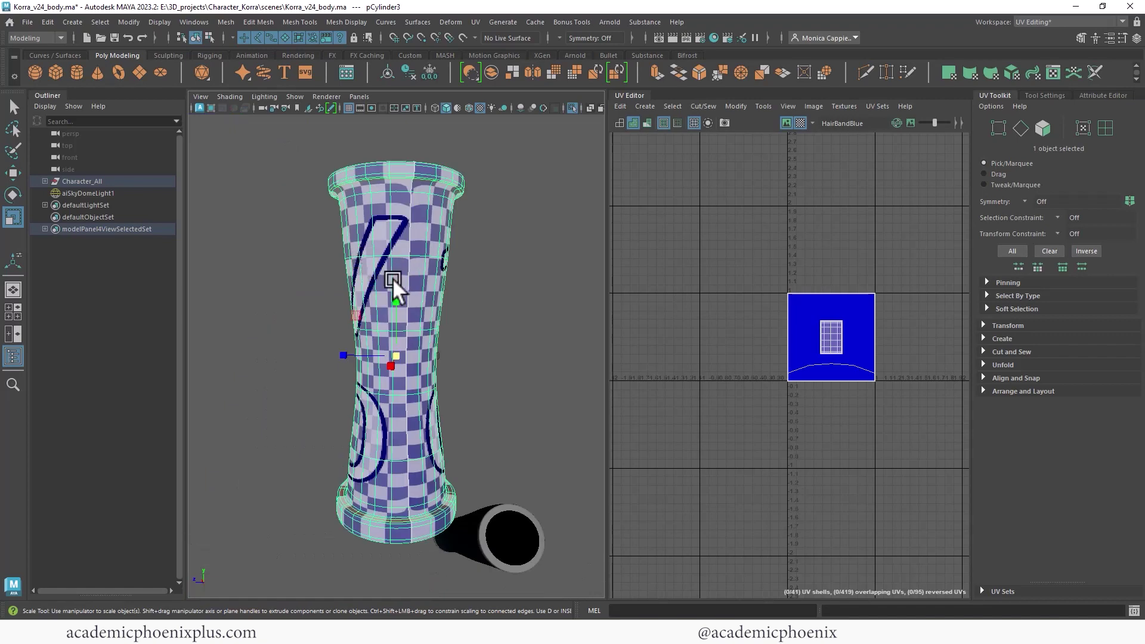
{"action": "right_click_drag", "start_coordinate": [494, 273], "coordinate": [485, 235], "text": "alt"}
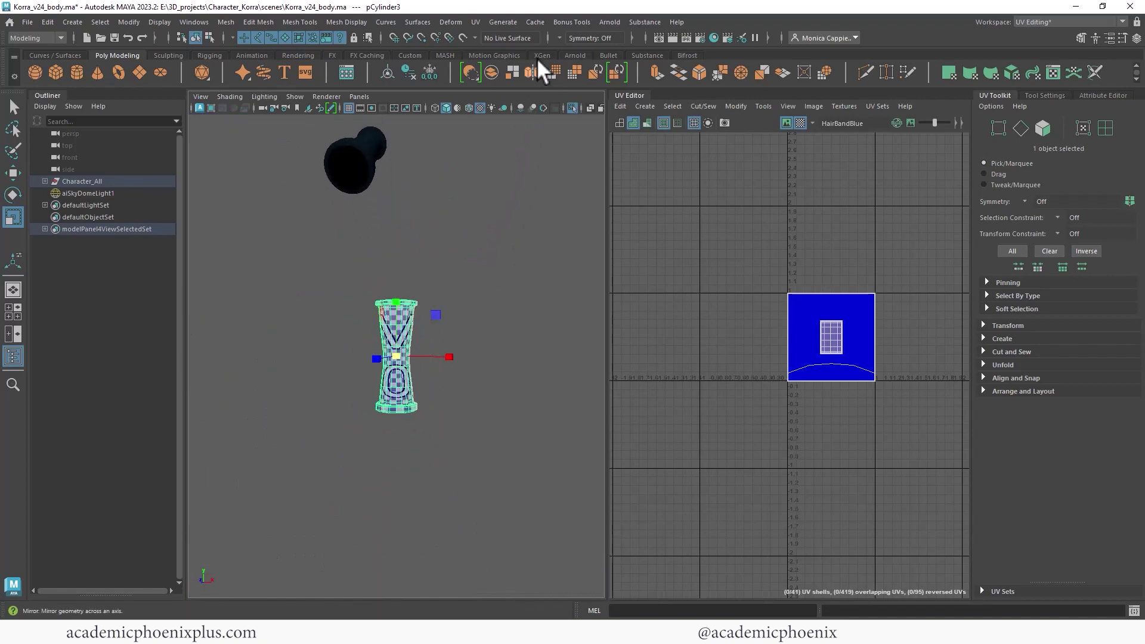
{"action": "left_click", "coordinate": [475, 23]}
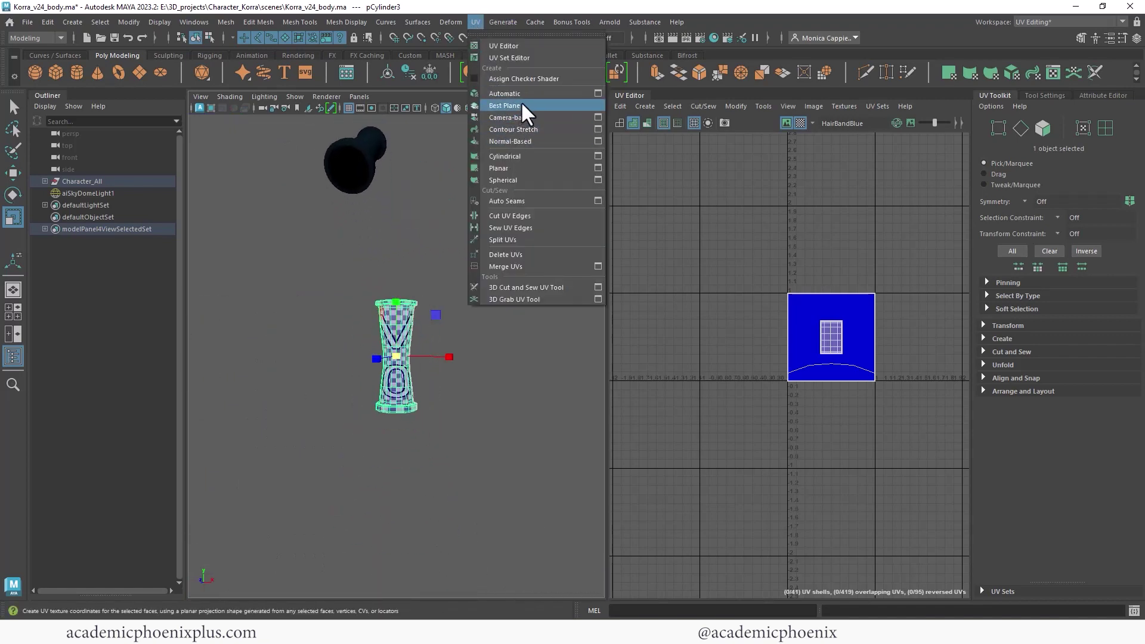
{"action": "left_click", "coordinate": [524, 156]}
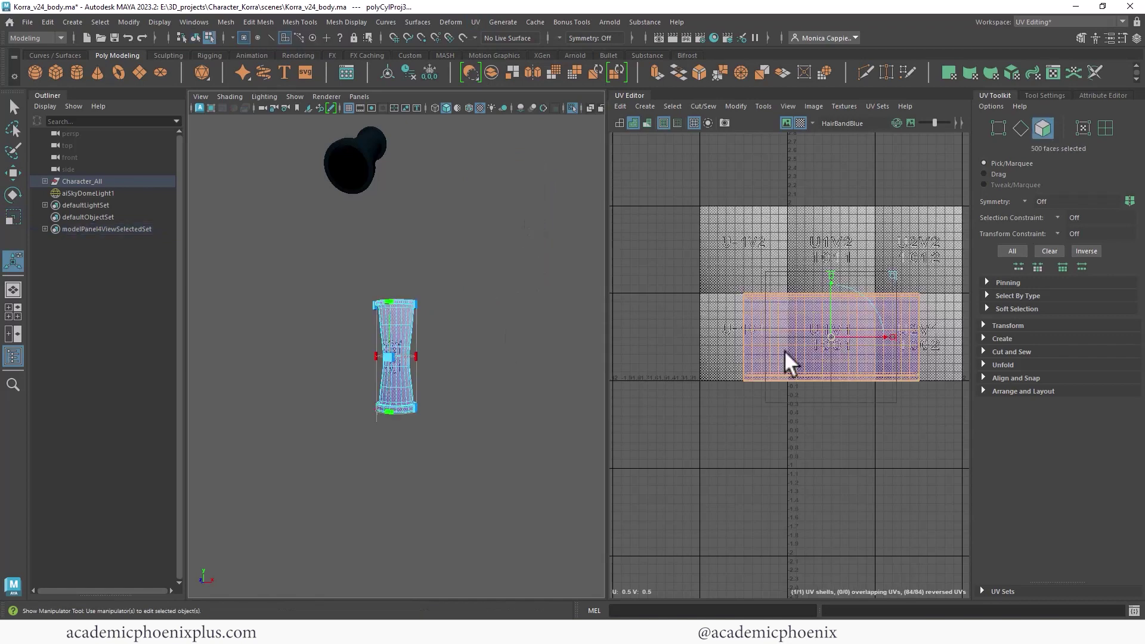
Move the hair band's UV shell below the 0–1 tile, scale it down and return to object mode.
{"action": "left_click_drag", "start_coordinate": [828, 338], "coordinate": [723, 438]}
{"action": "key", "text": "r"}
{"action": "left_click", "coordinate": [493, 372]}
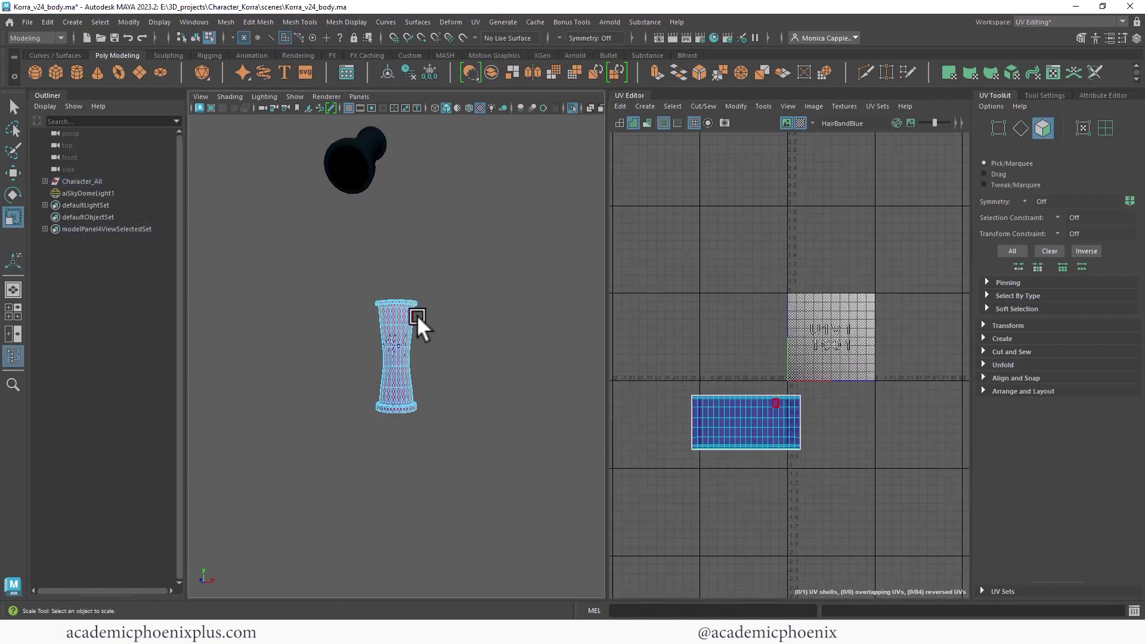
{"action": "right_click_drag", "start_coordinate": [408, 314], "coordinate": [470, 263]}
Reselect the projected hair band, unfold its UV shell and rotate the shell upright below the 0–1 tile.
{"action": "left_click_drag", "start_coordinate": [521, 319], "coordinate": [475, 349], "text": "alt"}
{"action": "left_click", "coordinate": [284, 327]}
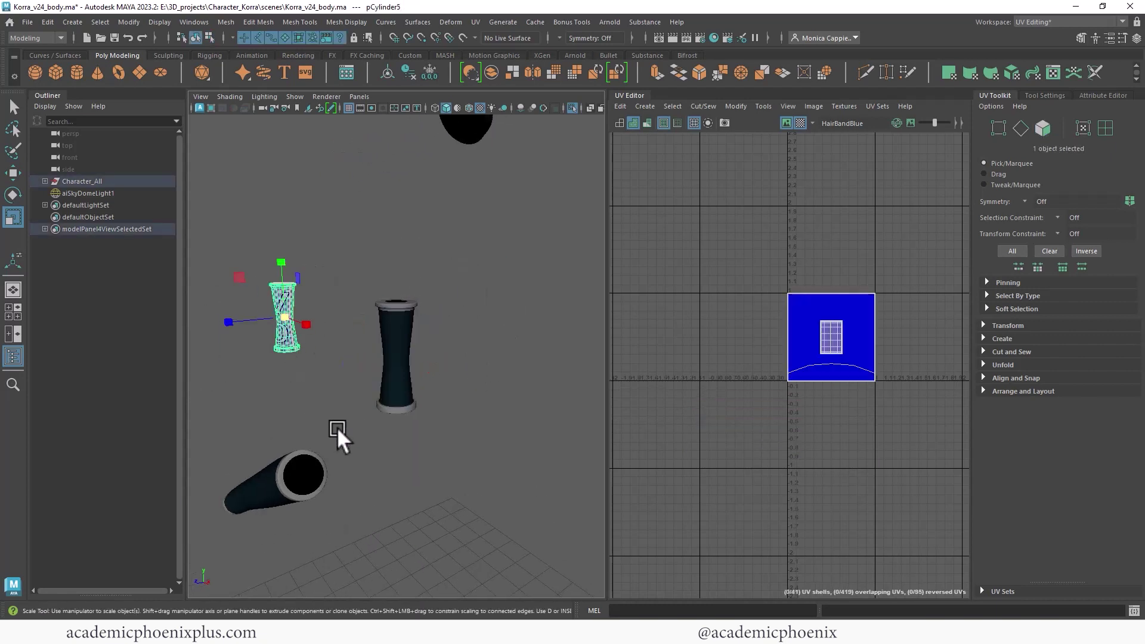
{"action": "left_click", "coordinate": [396, 382]}
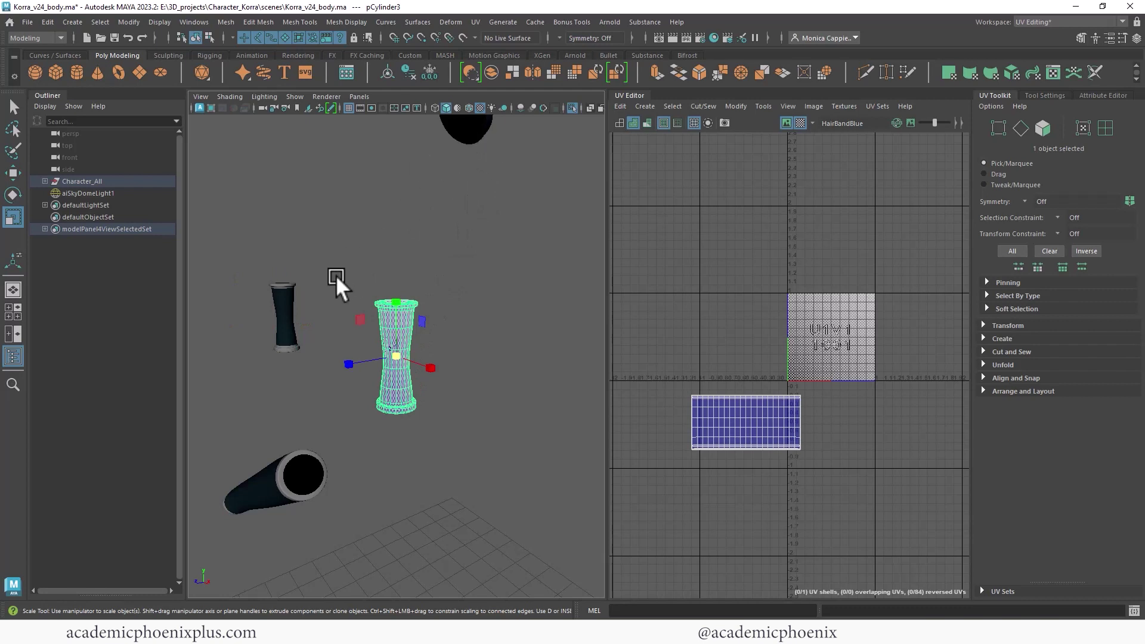
{"action": "right_click", "coordinate": [749, 412]}
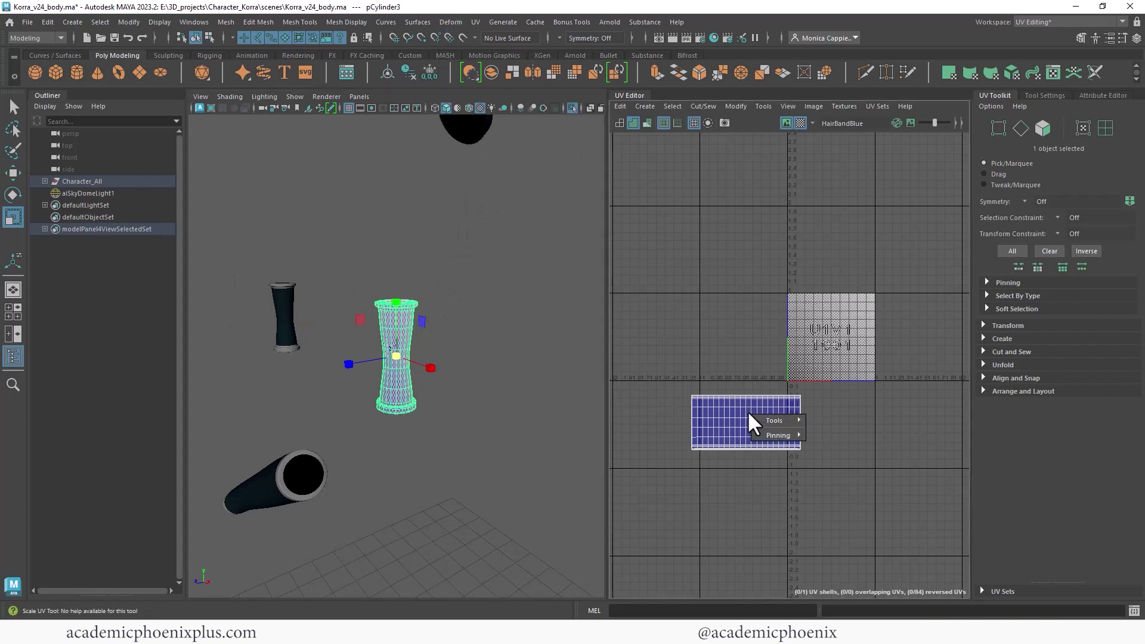
{"action": "right_click_drag", "start_coordinate": [746, 413], "coordinate": [622, 439]}
{"action": "double_click", "coordinate": [748, 431]}
{"action": "key", "text": "w"}
{"action": "key", "text": "e"}
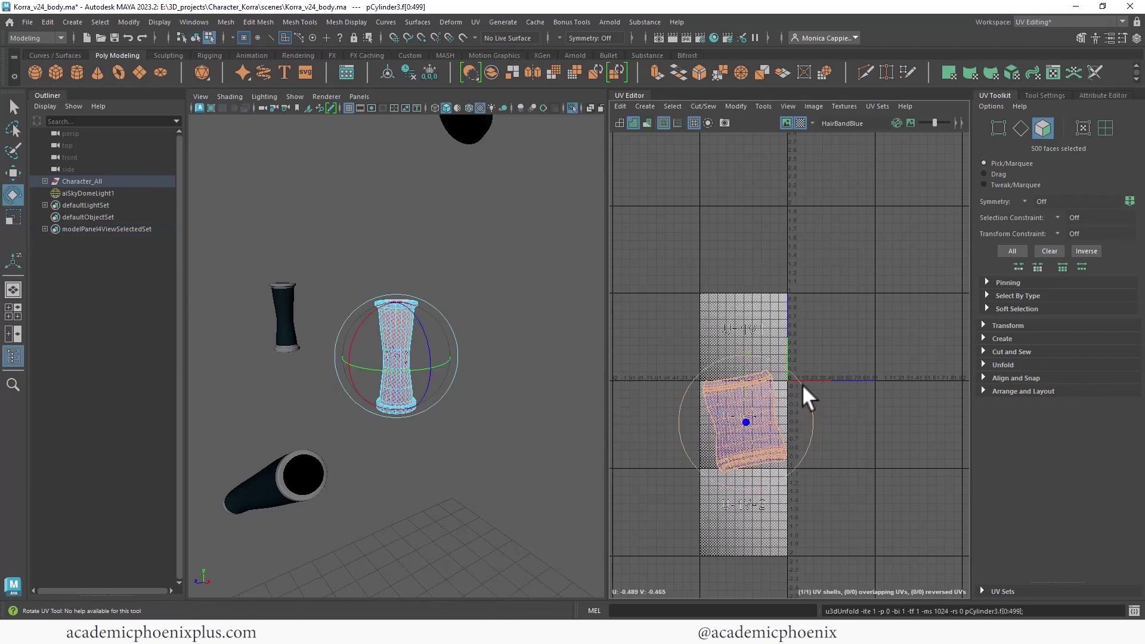
{"action": "left_click_drag", "start_coordinate": [802, 391], "coordinate": [742, 434]}
{"action": "key", "text": "w"}
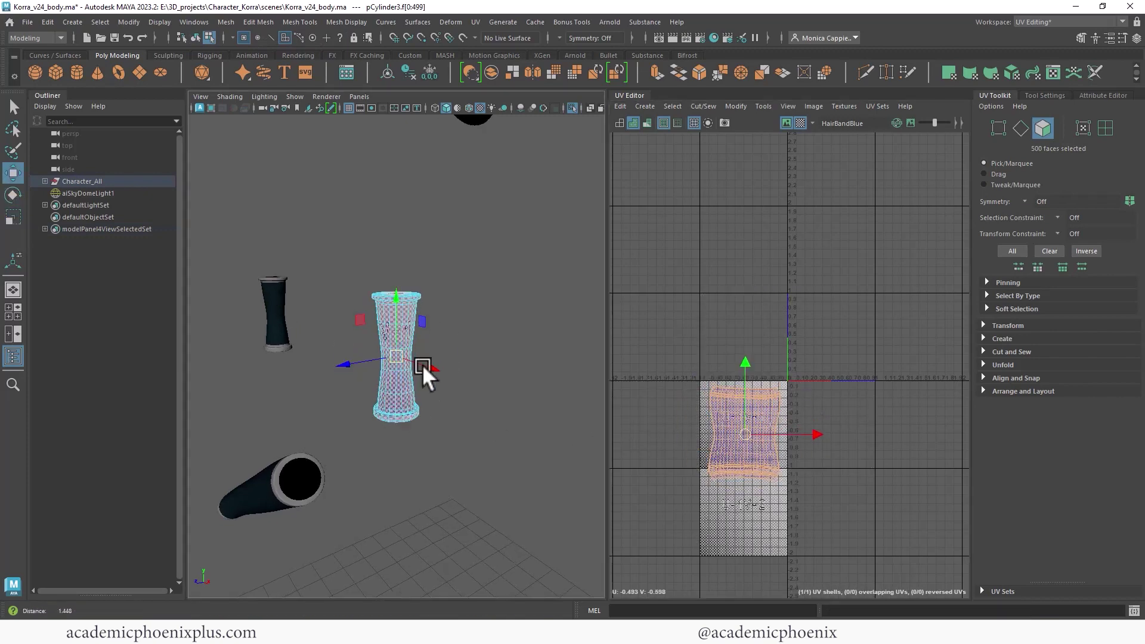
Transfer the unfolded hair band's UVs to the matching second band with Transfer Attributes, using the reset default options.
{"action": "key", "text": "f"}
{"action": "left_click_drag", "start_coordinate": [538, 406], "coordinate": [517, 396], "text": "alt"}
{"action": "right_click_drag", "start_coordinate": [516, 396], "coordinate": [462, 272], "text": "alt"}
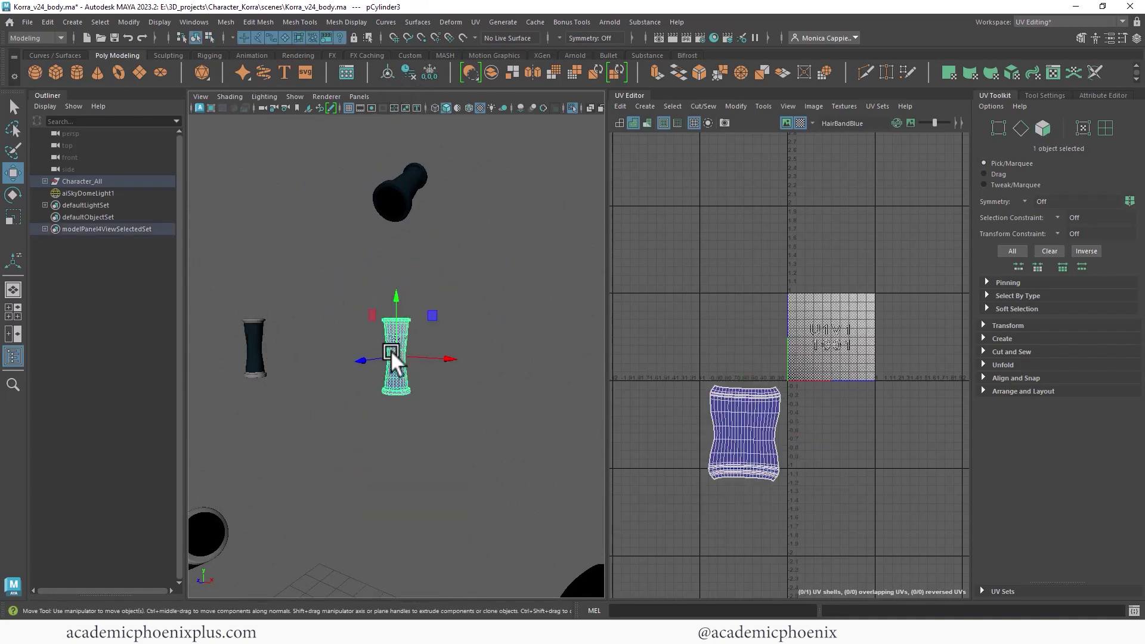
{"action": "left_click", "coordinate": [429, 72]}
{"action": "left_click", "coordinate": [248, 346], "text": "shift"}
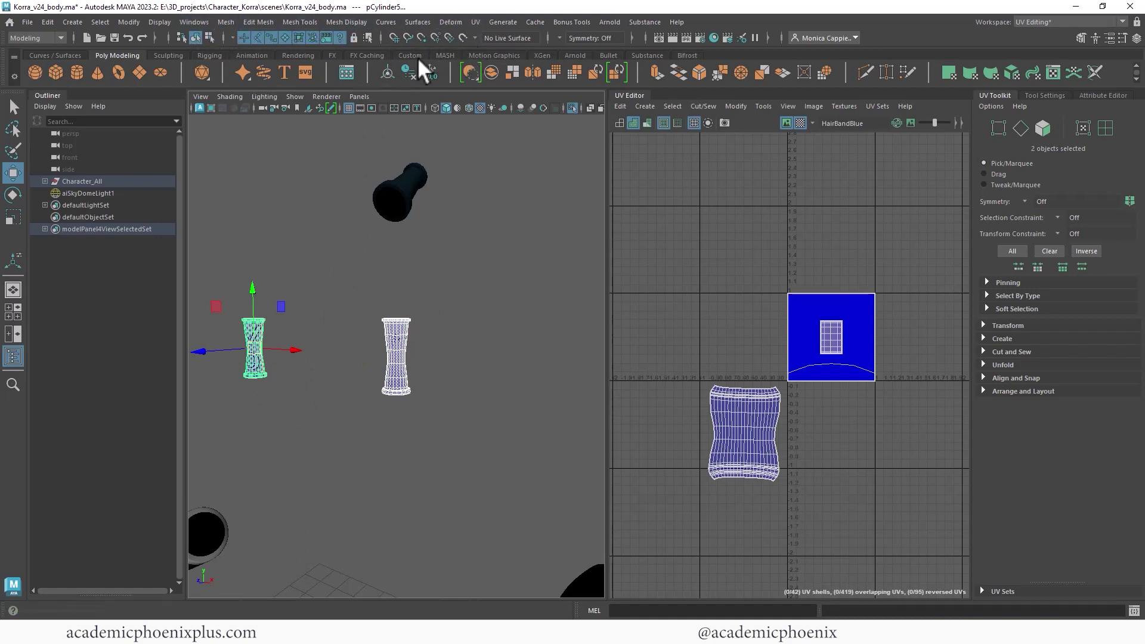
{"action": "left_click", "coordinate": [192, 23]}
{"action": "mouse_move", "coordinate": [239, 18]}
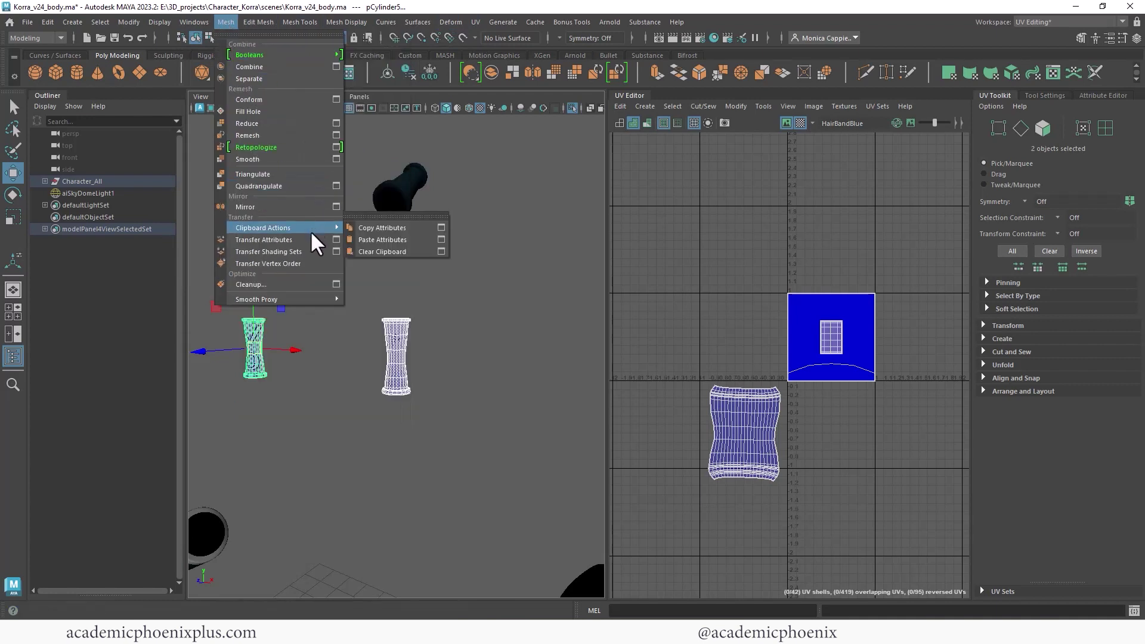
{"action": "left_click", "coordinate": [334, 242]}
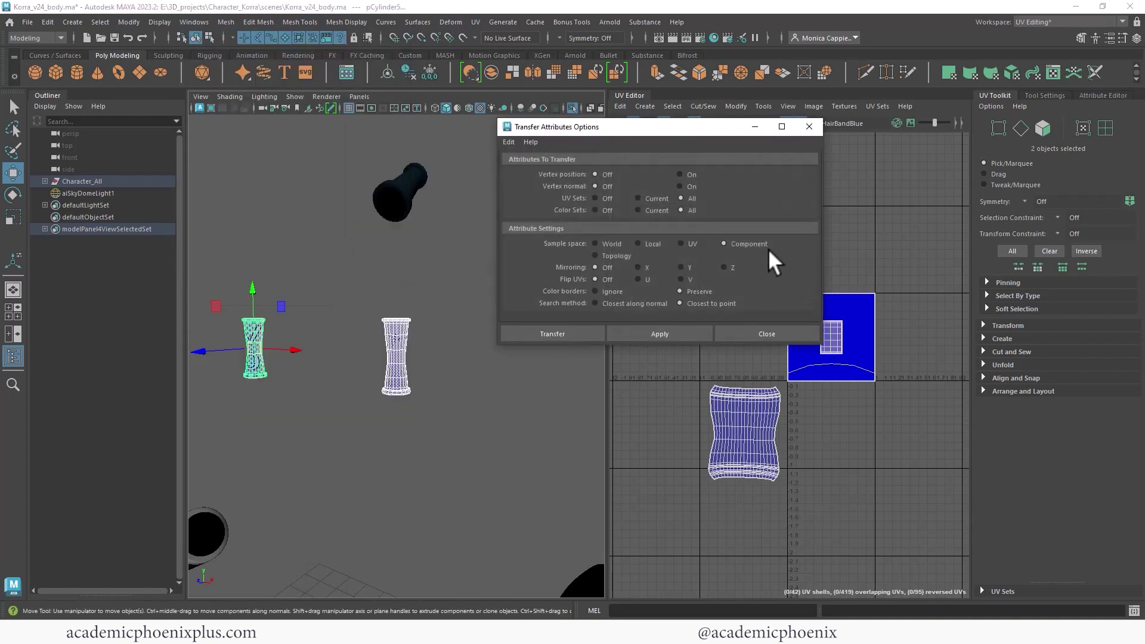
{"action": "left_click", "coordinate": [508, 142]}
{"action": "left_click", "coordinate": [513, 169]}
{"action": "left_click", "coordinate": [569, 332]}
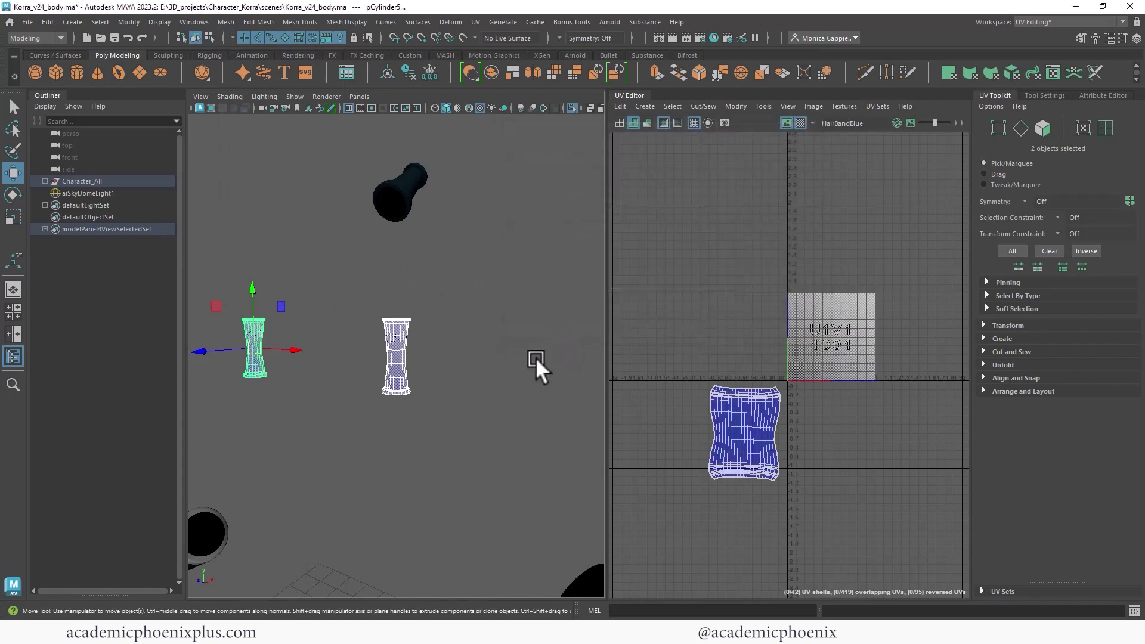
Check the UVs of both small hair bands and compare them with the tilted rear hair band.
{"action": "middle_click_drag", "start_coordinate": [324, 352], "coordinate": [420, 359], "text": "alt"}
{"action": "left_click", "coordinate": [352, 356]}
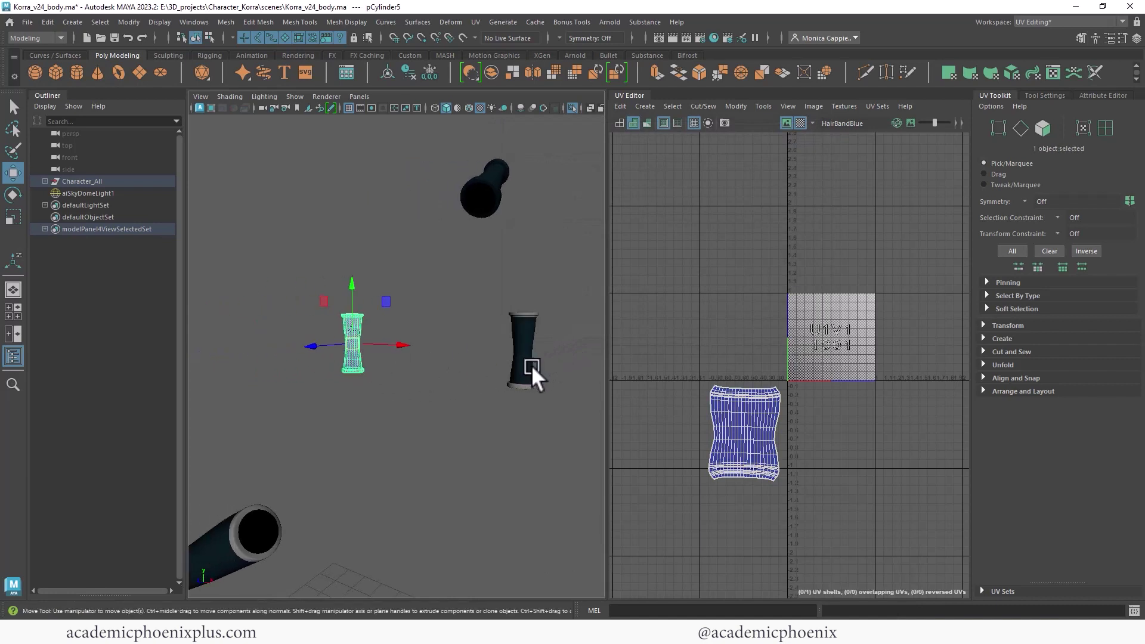
{"action": "left_click", "coordinate": [528, 362]}
{"action": "middle_click_drag", "start_coordinate": [513, 324], "coordinate": [434, 347], "text": "alt"}
{"action": "left_click_drag", "start_coordinate": [434, 347], "coordinate": [457, 329], "text": "alt"}
{"action": "left_click", "coordinate": [482, 167], "text": "shift"}
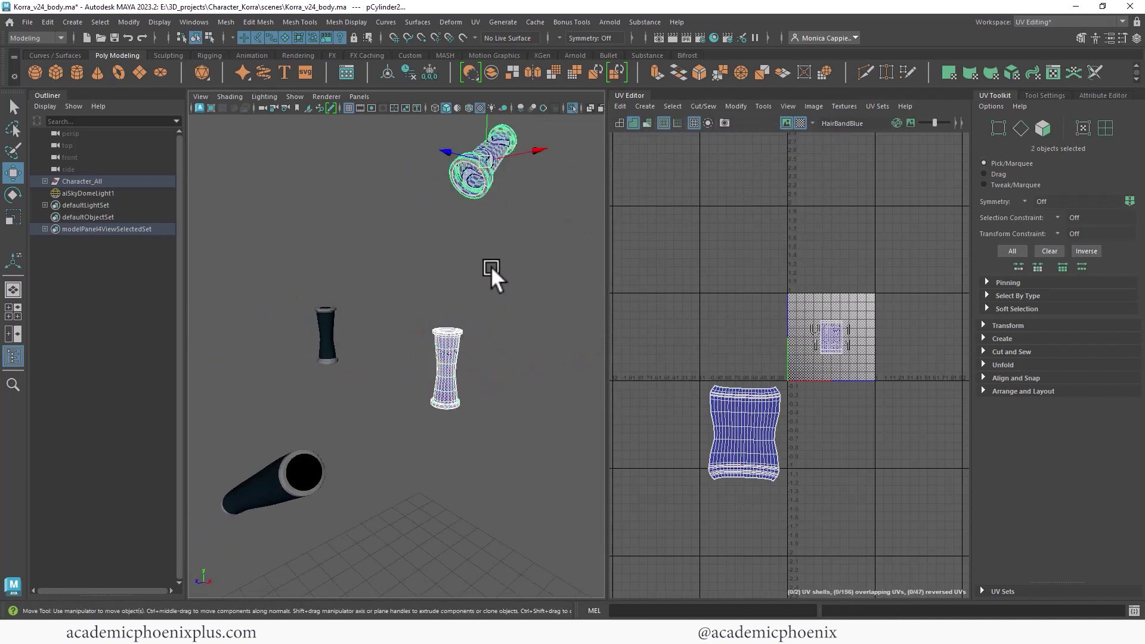
{"action": "middle_click_drag", "start_coordinate": [493, 263], "coordinate": [448, 324], "text": "alt"}
{"action": "left_click", "coordinate": [456, 308]}
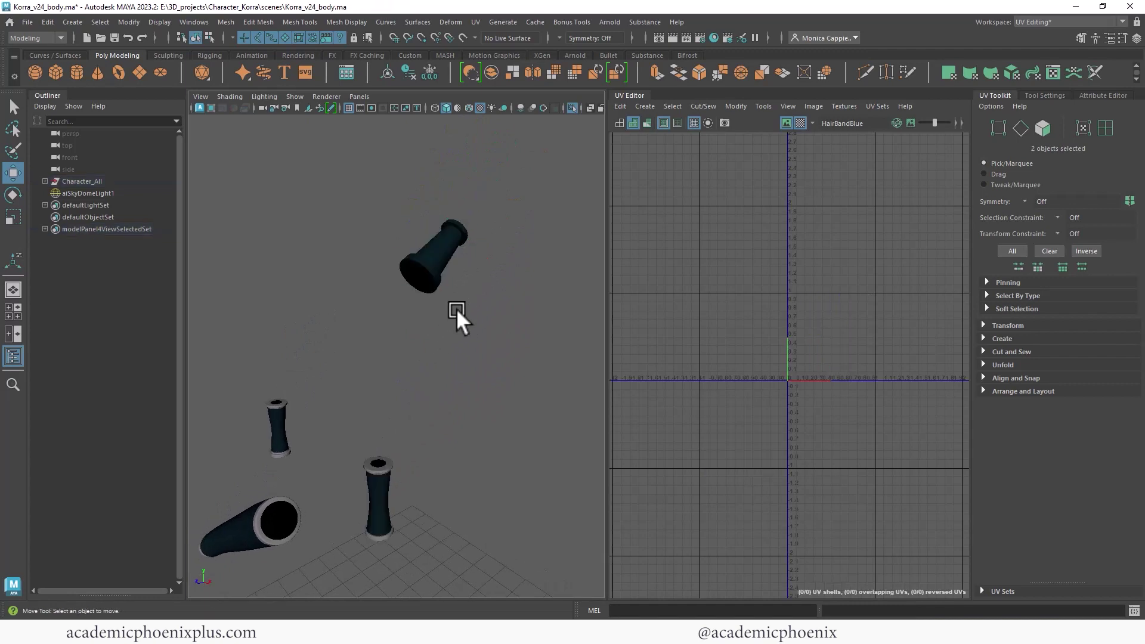
Select the tilted rear hair band and apply a cylindrical UV projection to it.
{"action": "left_click_drag", "start_coordinate": [456, 309], "coordinate": [501, 307], "text": "alt"}
{"action": "left_click", "coordinate": [381, 208]}
{"action": "key", "text": "f"}
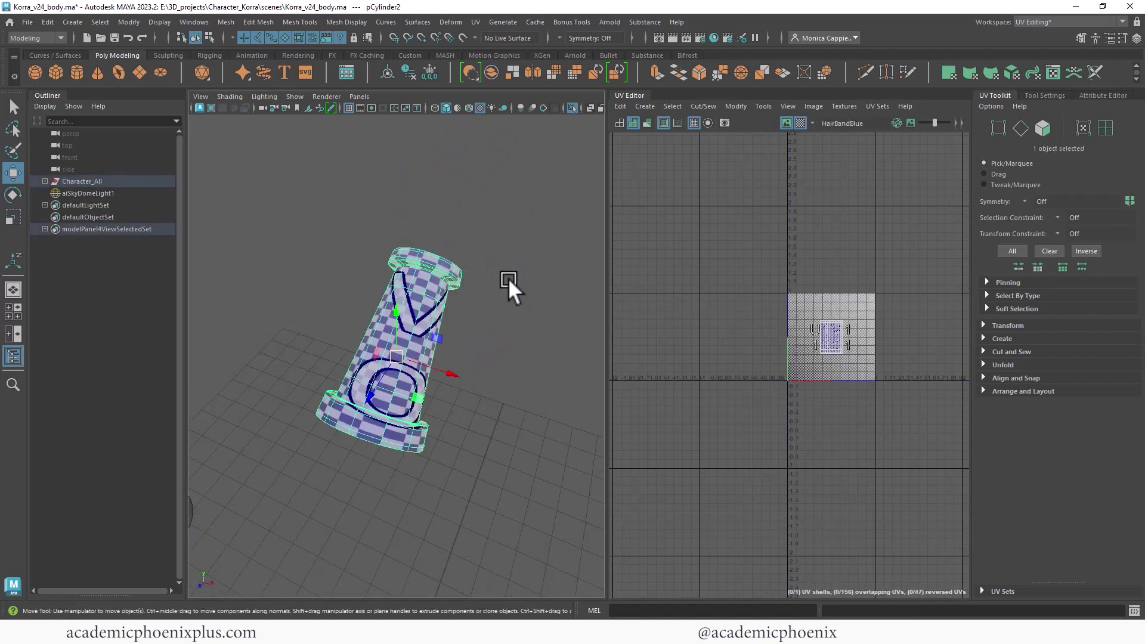
{"action": "left_click", "coordinate": [475, 21]}
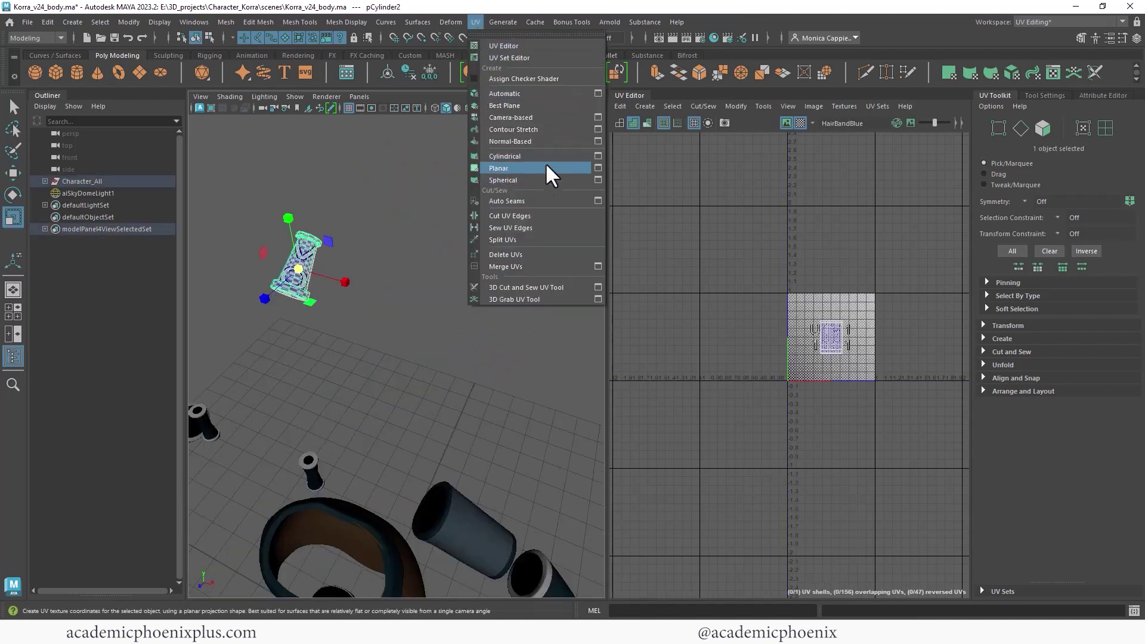
{"action": "left_click", "coordinate": [545, 156]}
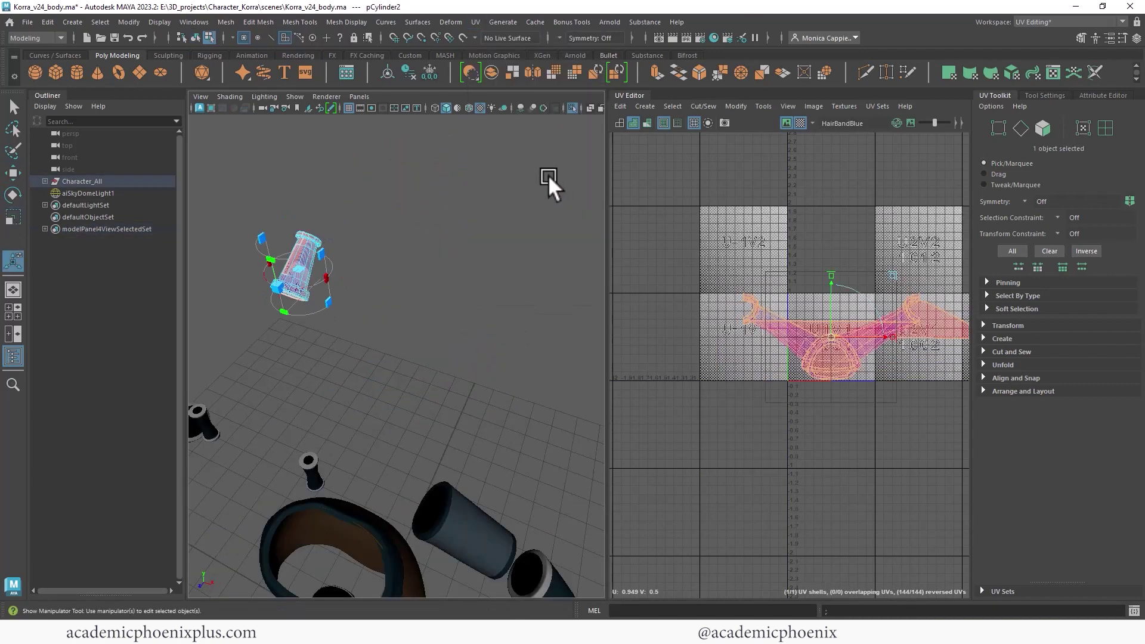
Wrap the cylindrical projection fully around the rear hair band and rotate it to follow the band's tilt.
{"action": "left_click_drag", "start_coordinate": [334, 285], "coordinate": [332, 233]}
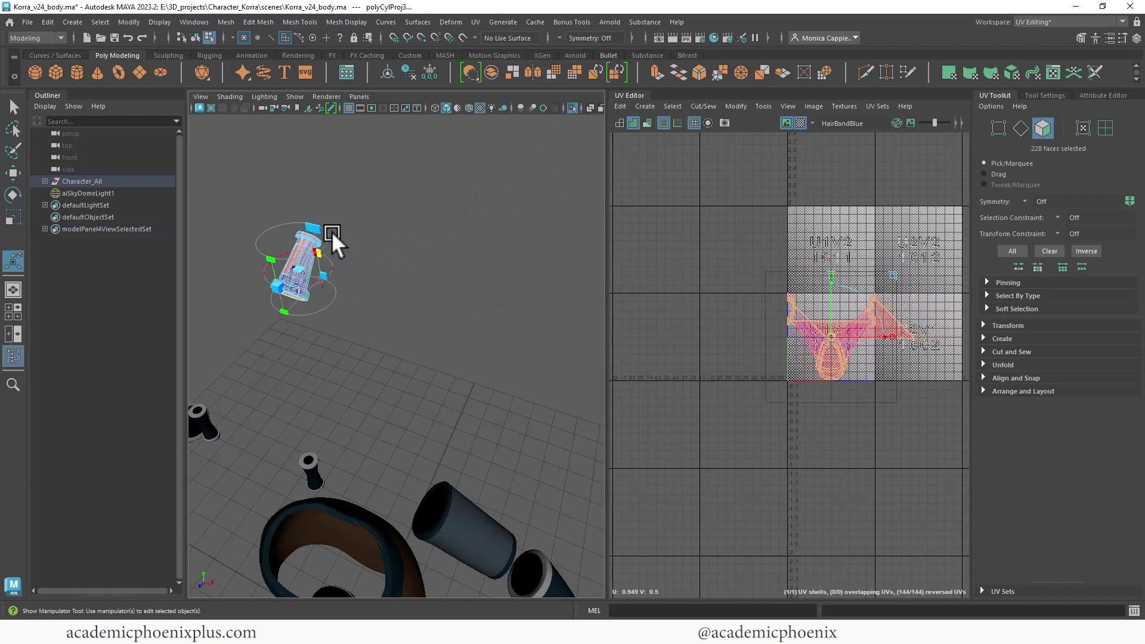
{"action": "left_click", "coordinate": [323, 282]}
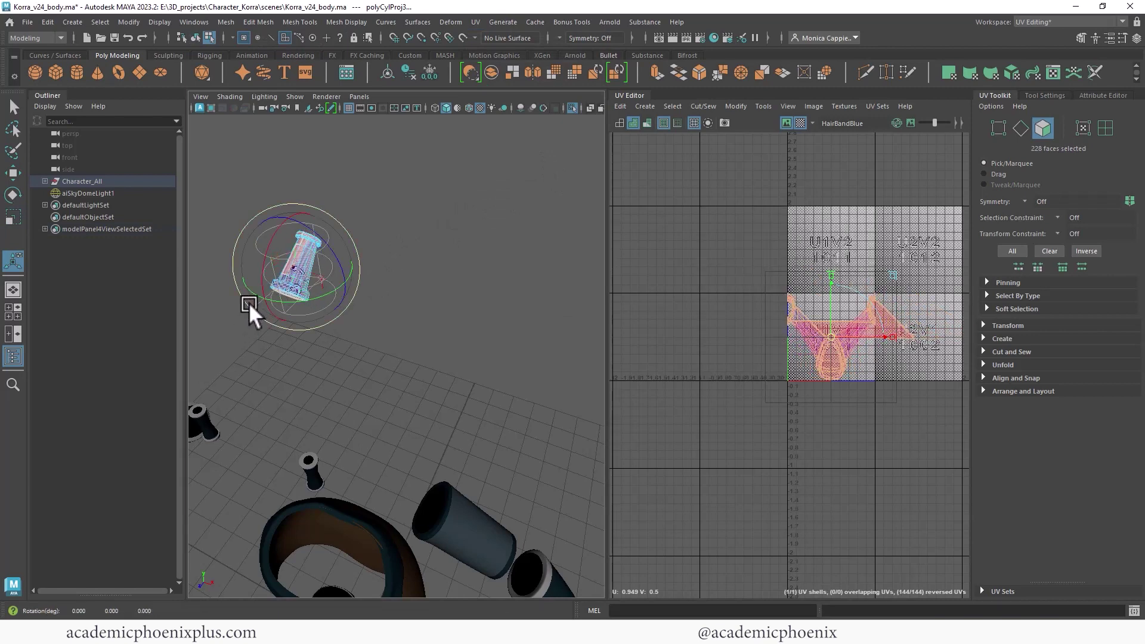
{"action": "left_click_drag", "start_coordinate": [249, 302], "coordinate": [420, 237]}
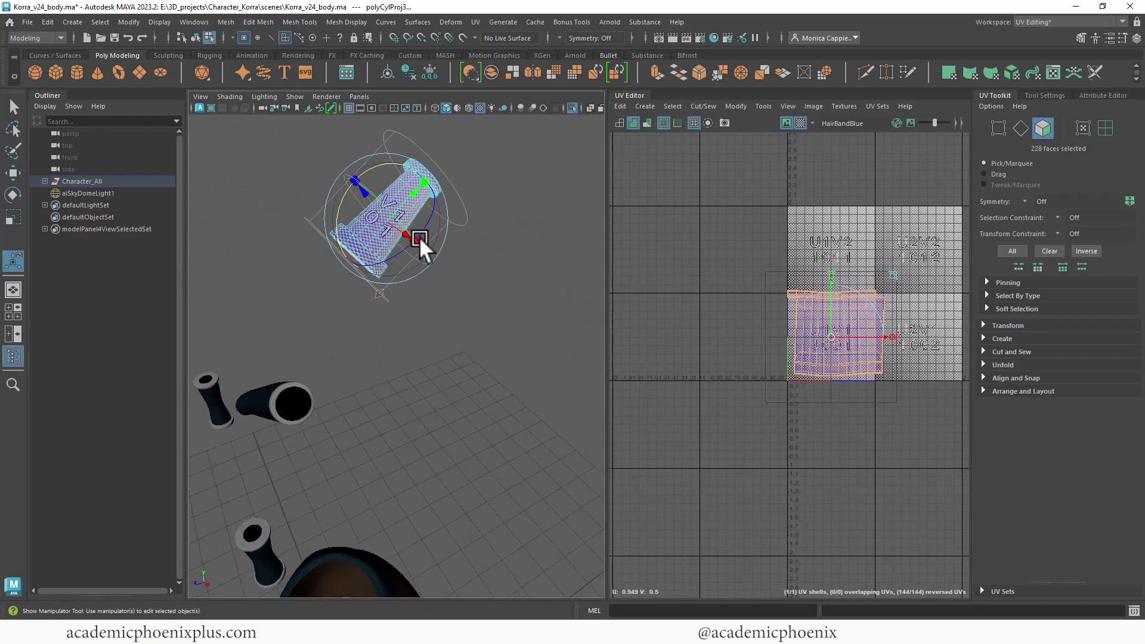
{"action": "right_click_drag", "start_coordinate": [419, 238], "coordinate": [343, 230], "text": "alt"}
{"action": "middle_click_drag", "start_coordinate": [343, 230], "coordinate": [390, 228], "text": "alt"}
{"action": "left_click_drag", "start_coordinate": [390, 228], "coordinate": [433, 256], "text": "alt"}
Move the rear hair band's UV shell below the 0–1 tile and scale it down.
{"action": "mouse_move", "coordinate": [395, 238]}
{"action": "right_mouse_down"}
{"action": "mouse_move", "coordinate": [455, 217]}
{"action": "mouse_move", "coordinate": [398, 216]}
{"action": "right_mouse_up"}
{"action": "right_click_drag", "start_coordinate": [817, 352], "coordinate": [826, 377]}
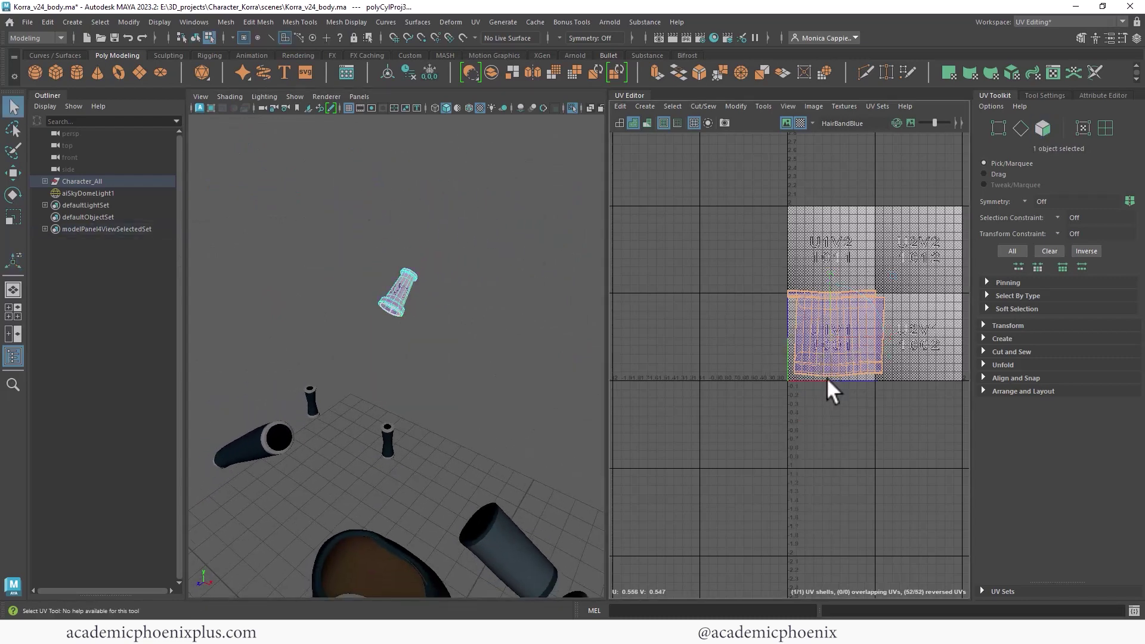
{"action": "key", "text": "w"}
{"action": "left_click_drag", "start_coordinate": [838, 356], "coordinate": [838, 428]}
{"action": "key", "text": "r"}
{"action": "key", "text": "w"}
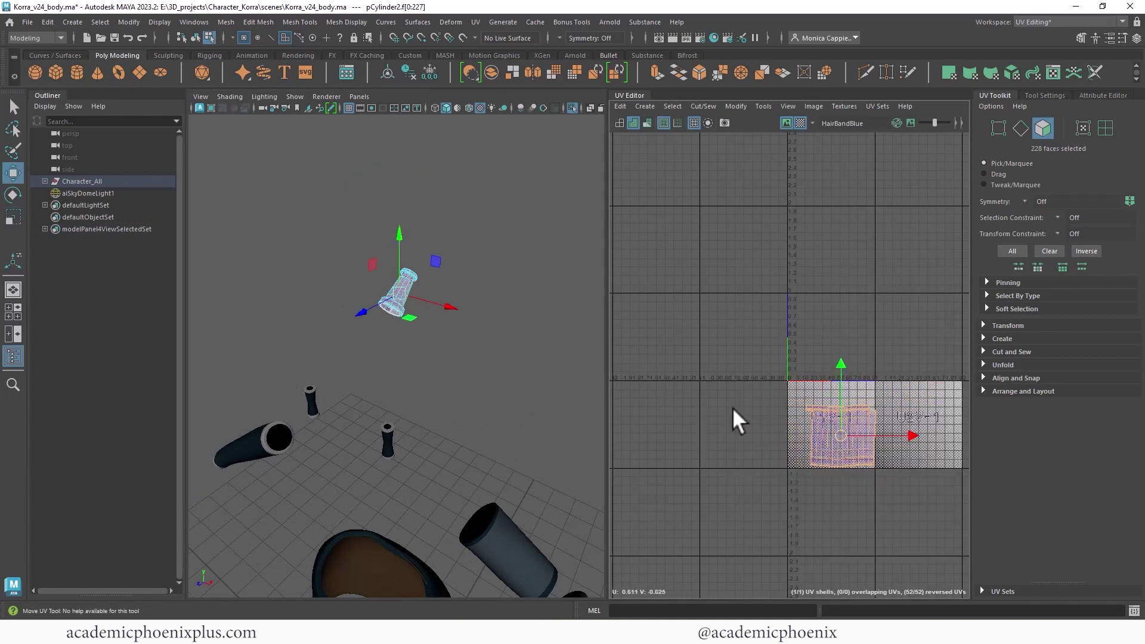
Inspect the checker pattern around the rear hair band, then return to object mode and review its UV shell.
{"action": "left_click_drag", "start_coordinate": [462, 297], "coordinate": [540, 242], "text": "alt"}
{"action": "key", "text": "f"}
{"action": "middle_click_drag", "start_coordinate": [322, 416], "coordinate": [377, 375], "text": "alt"}
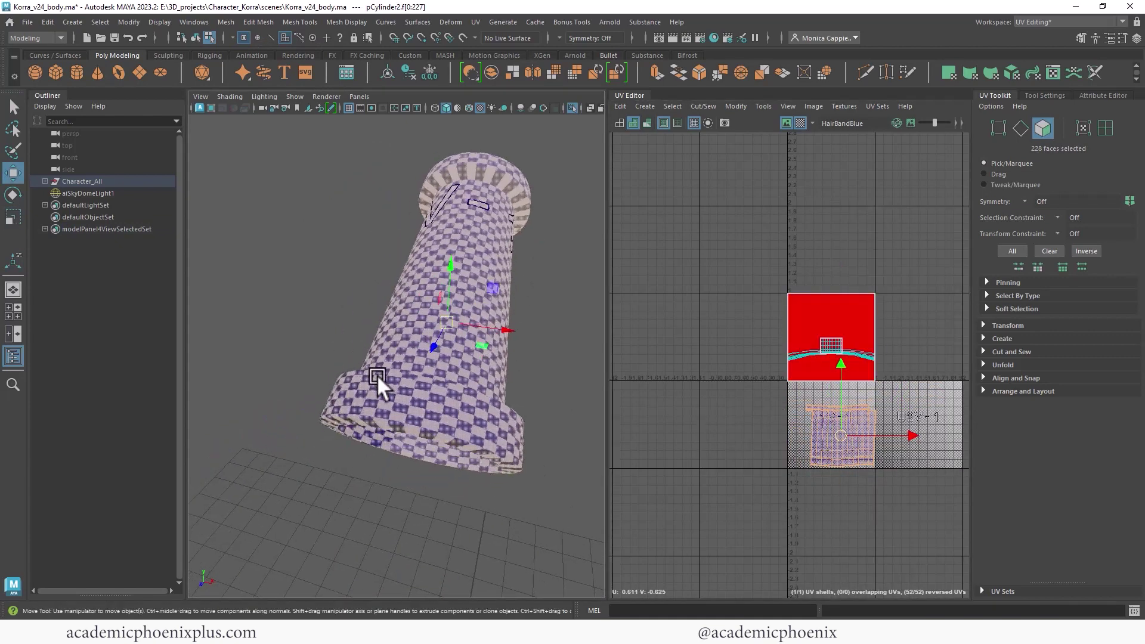
{"action": "left_click_drag", "start_coordinate": [377, 374], "coordinate": [443, 366], "text": "alt"}
{"action": "right_click_drag", "start_coordinate": [443, 366], "coordinate": [129, 289], "text": "alt"}
{"action": "middle_click_drag", "start_coordinate": [362, 337], "coordinate": [471, 291], "text": "alt"}
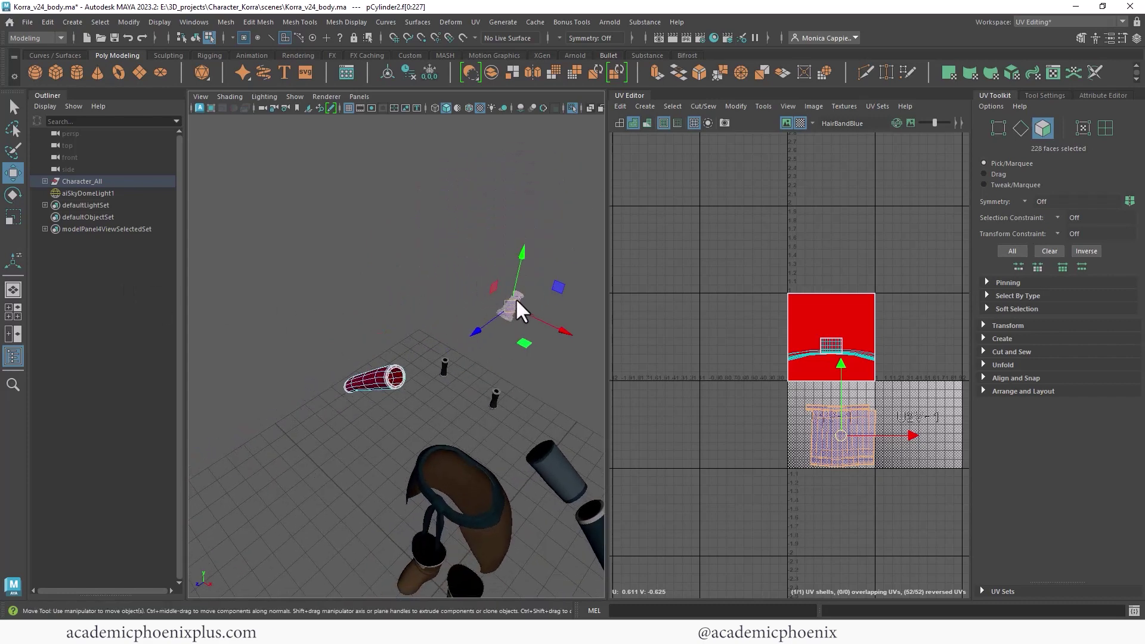
{"action": "right_click_drag", "start_coordinate": [516, 300], "coordinate": [571, 248]}
{"action": "left_click", "coordinate": [449, 306]}
{"action": "left_click", "coordinate": [506, 311]}
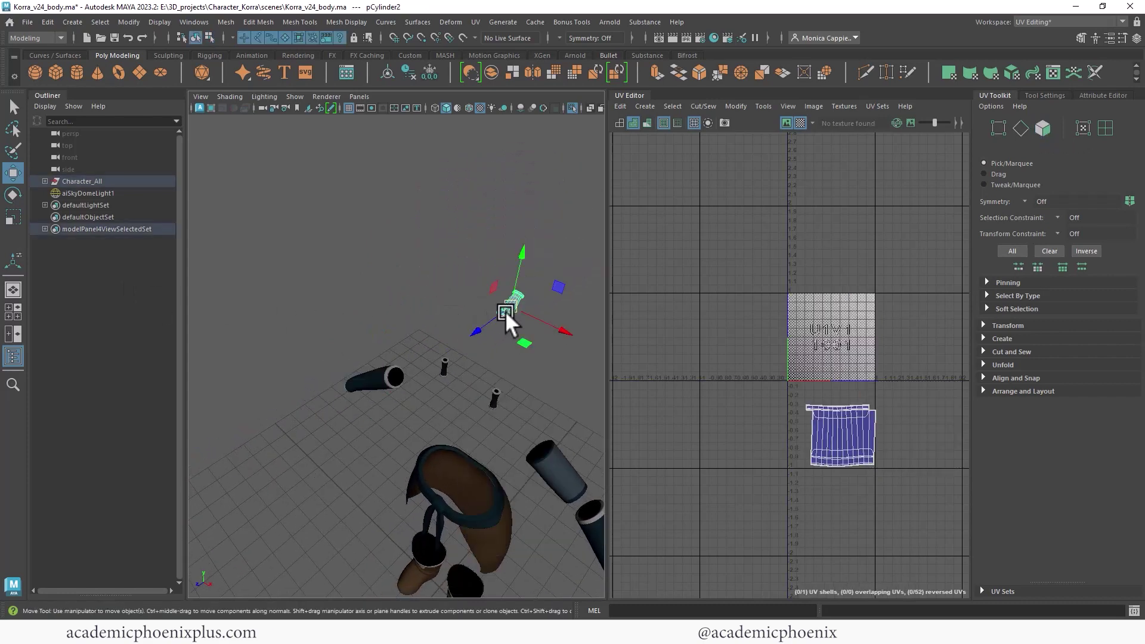
Select the remaining armband on the opposite arm and apply a cylindrical UV projection to it.
{"action": "left_click", "coordinate": [384, 382]}
{"action": "key", "text": "f"}
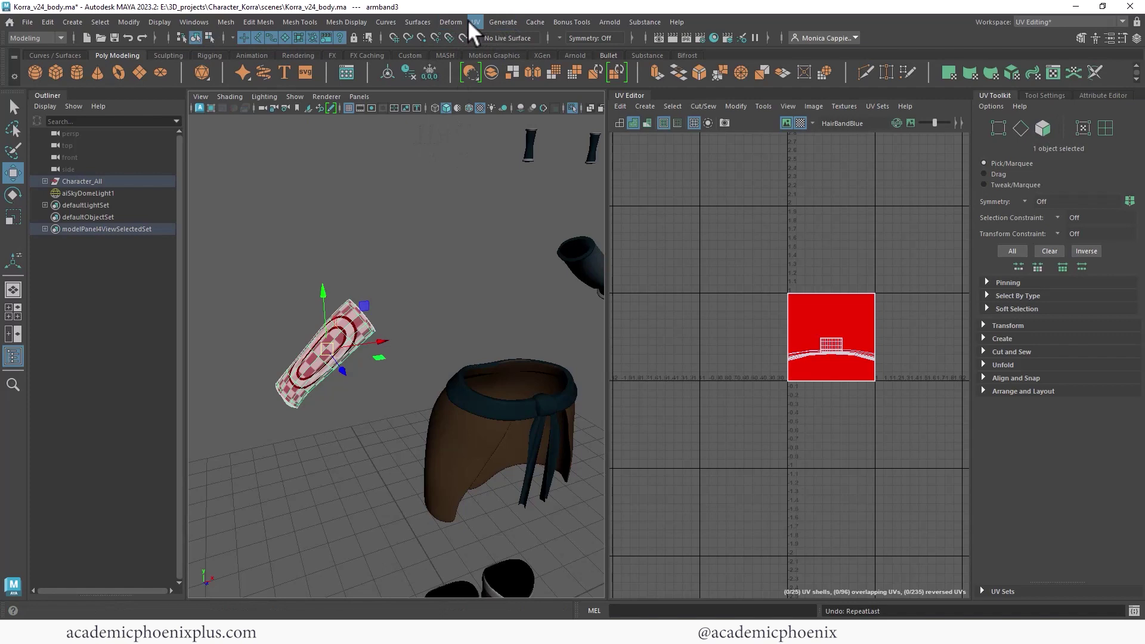
{"action": "left_click", "coordinate": [468, 21]}
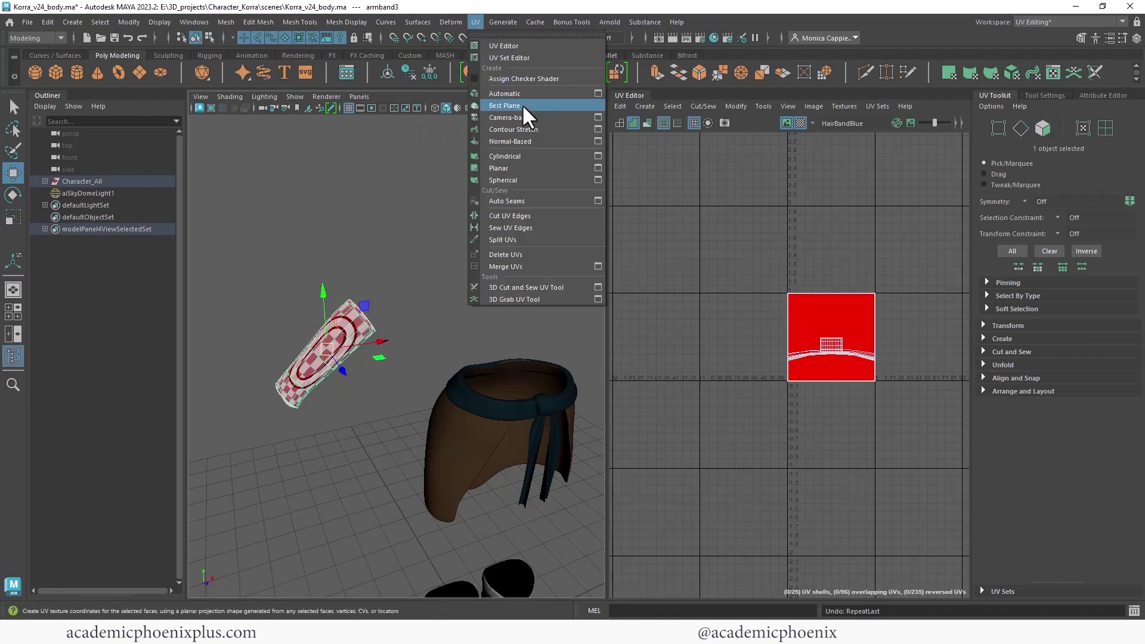
{"action": "left_click", "coordinate": [527, 156]}
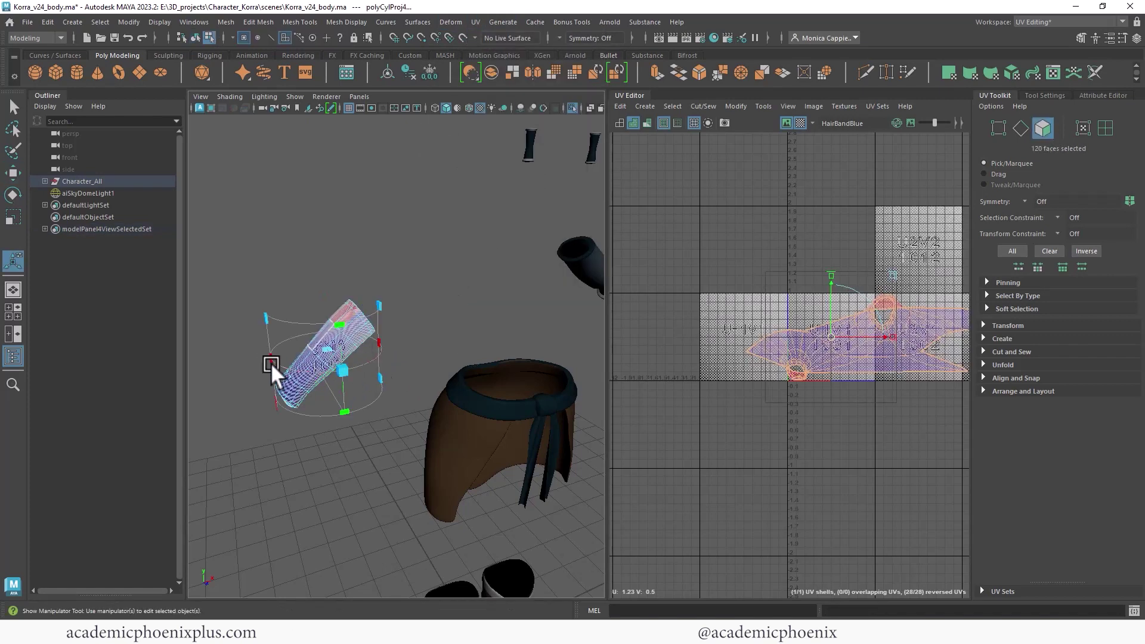
Extend the cylindrical projection's sweep so it wraps fully around the selected armband.
{"action": "left_click_drag", "start_coordinate": [271, 363], "coordinate": [26, 317]}
{"action": "left_click_drag", "start_coordinate": [404, 277], "coordinate": [530, 263], "text": "alt"}
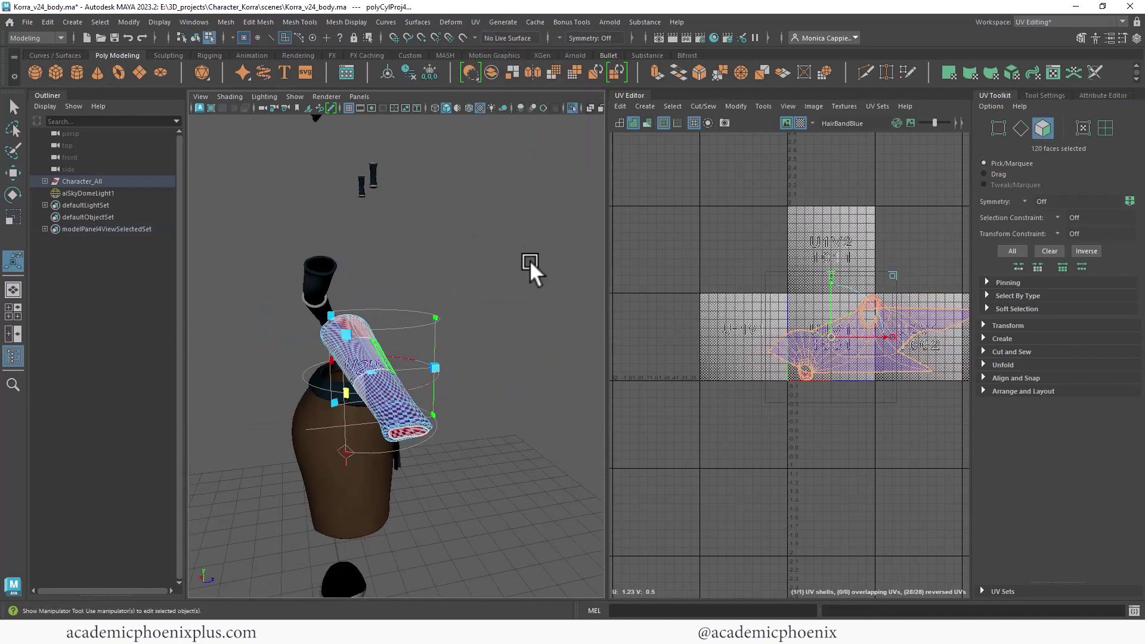
{"action": "left_click_drag", "start_coordinate": [338, 388], "coordinate": [341, 430]}
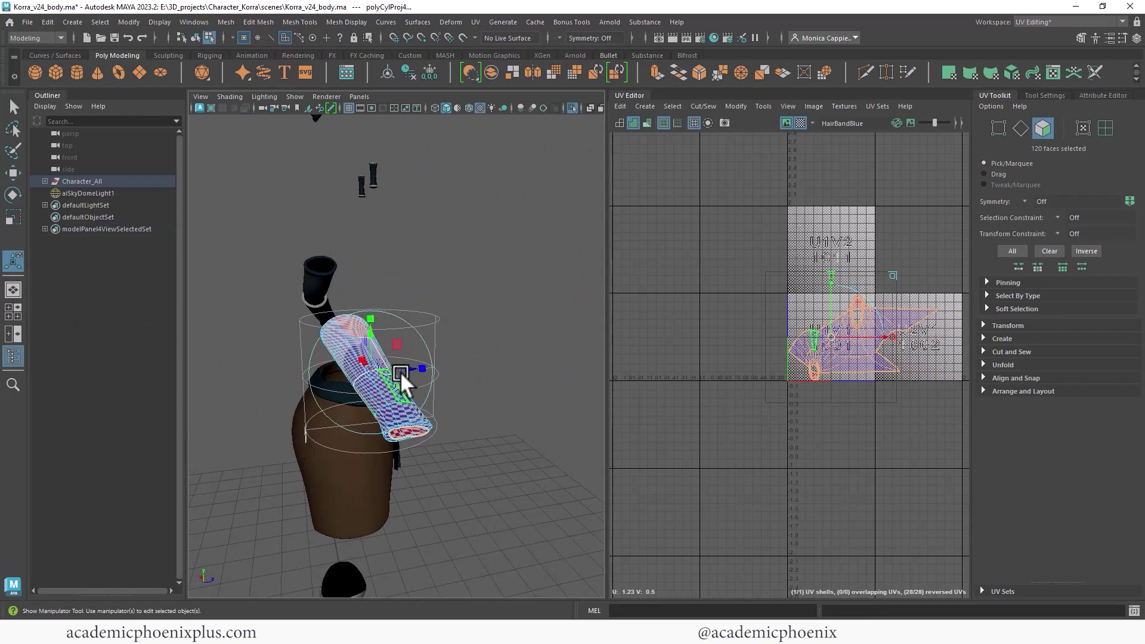
Rotate the cylindrical projection to follow the armband's length, then move its UV shell out of the 0–1 tile.
{"action": "left_click", "coordinate": [420, 337]}
{"action": "left_click_drag", "start_coordinate": [391, 351], "coordinate": [366, 400]}
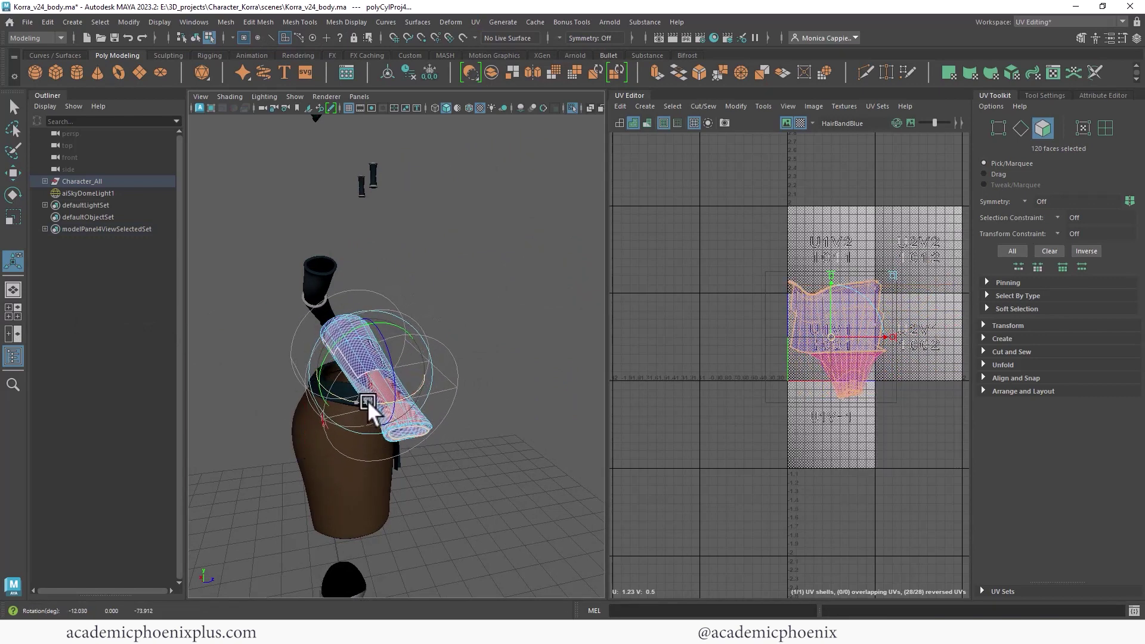
{"action": "left_click_drag", "start_coordinate": [575, 345], "coordinate": [329, 314], "text": "alt"}
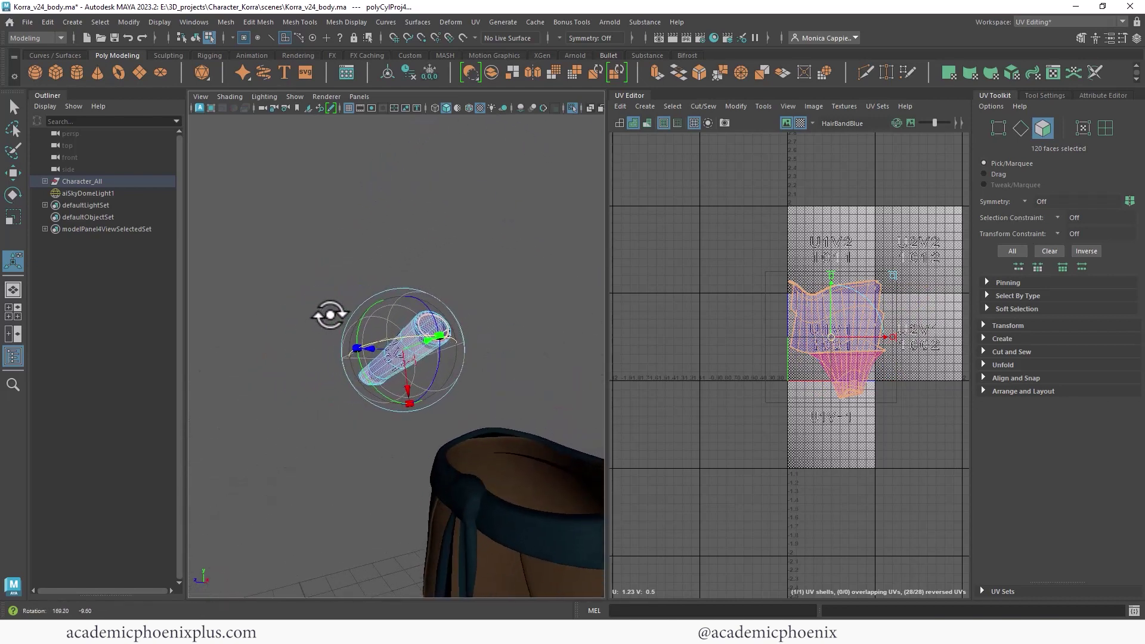
{"action": "left_click_drag", "start_coordinate": [322, 293], "coordinate": [459, 283]}
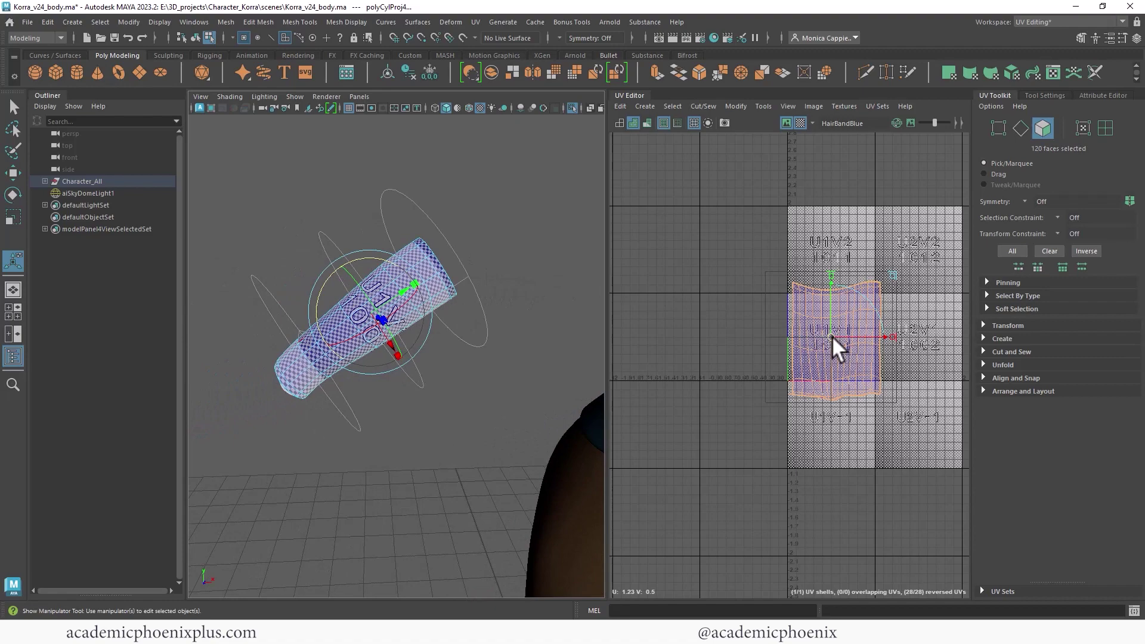
{"action": "left_click_drag", "start_coordinate": [831, 335], "coordinate": [724, 450]}
Return to object mode, select the brown skirt and apply a cylindrical UV projection to it.
{"action": "right_click_drag", "start_coordinate": [369, 280], "coordinate": [443, 249]}
{"action": "middle_click_drag", "start_coordinate": [444, 249], "coordinate": [414, 235], "text": "alt"}
{"action": "left_click_drag", "start_coordinate": [501, 274], "coordinate": [484, 342], "text": "alt"}
{"action": "left_click", "coordinate": [462, 392]}
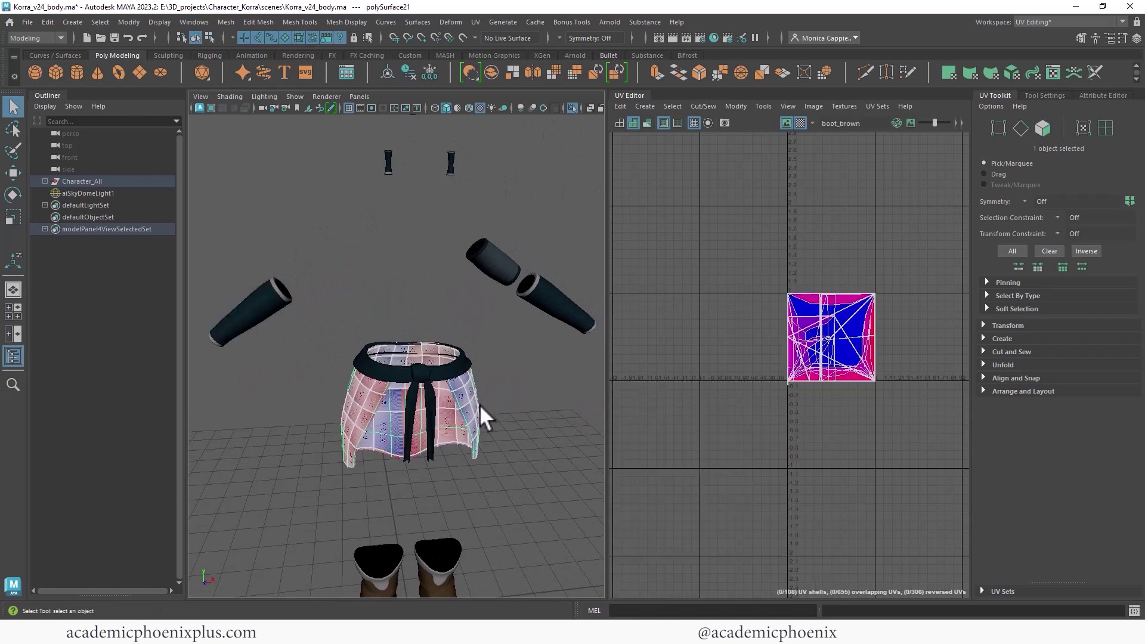
{"action": "left_click", "coordinate": [475, 22]}
{"action": "left_click", "coordinate": [521, 154]}
Rotate the skirt's cylindrical projection so its seam falls at the front opening, then move the UV shell below the 0–1 tile.
{"action": "left_click_drag", "start_coordinate": [524, 170], "coordinate": [448, 377], "text": "alt"}
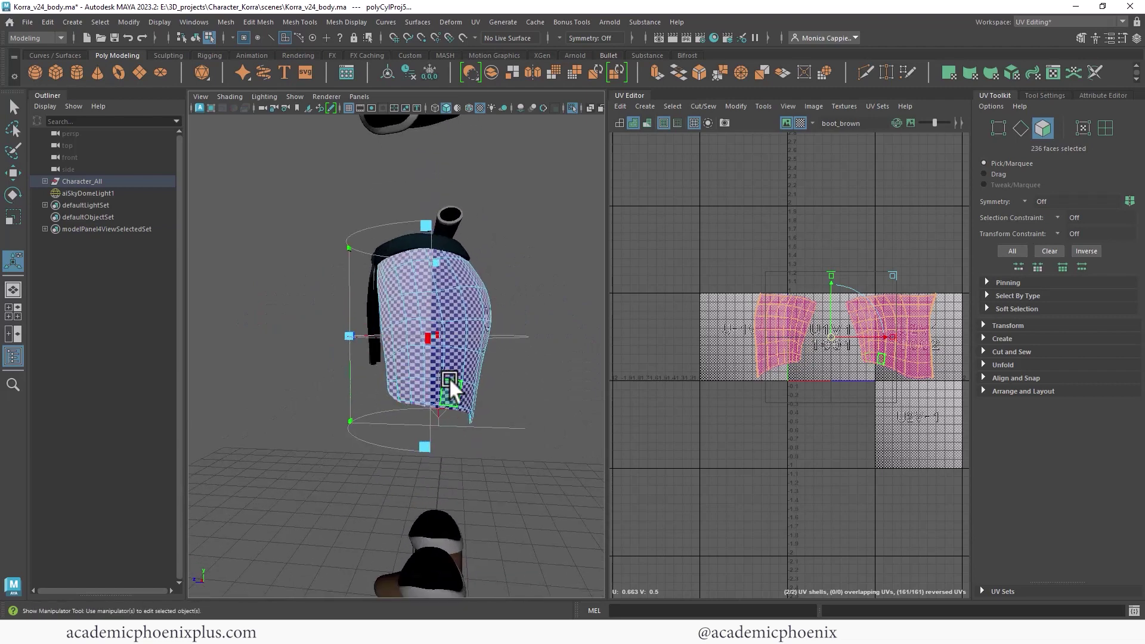
{"action": "left_click", "coordinate": [441, 416]}
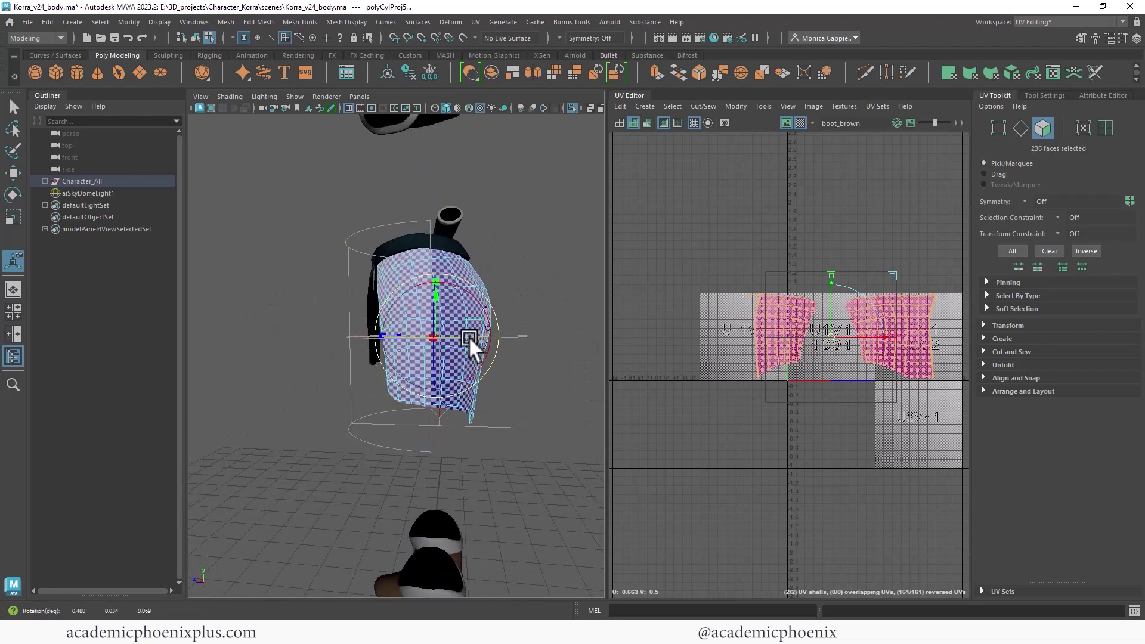
{"action": "left_click_drag", "start_coordinate": [468, 335], "coordinate": [371, 344]}
{"action": "middle_click_drag", "start_coordinate": [856, 380], "coordinate": [828, 376], "text": "alt"}
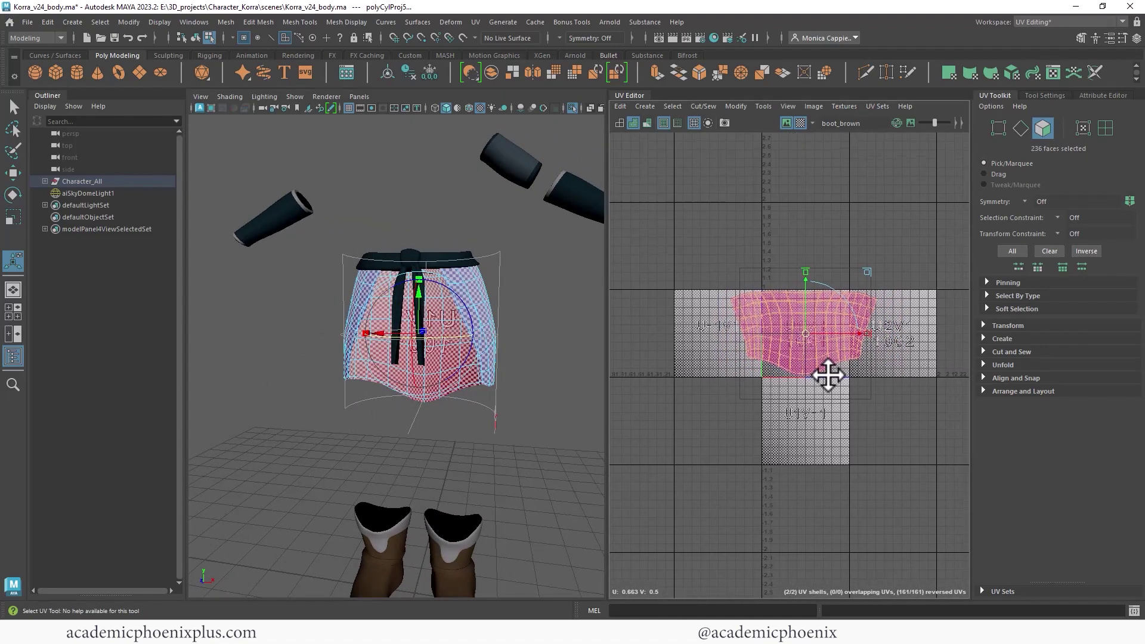
{"action": "left_click_drag", "start_coordinate": [802, 335], "coordinate": [708, 440]}
Inspect the skirt's checker pattern, then move its UV shell further below the 0–1 tile and scale it down.
{"action": "left_click_drag", "start_coordinate": [441, 327], "coordinate": [501, 429], "text": "alt"}
{"action": "right_click_drag", "start_coordinate": [439, 306], "coordinate": [581, 301], "text": "alt"}
{"action": "left_click_drag", "start_coordinate": [581, 302], "coordinate": [308, 349], "text": "alt"}
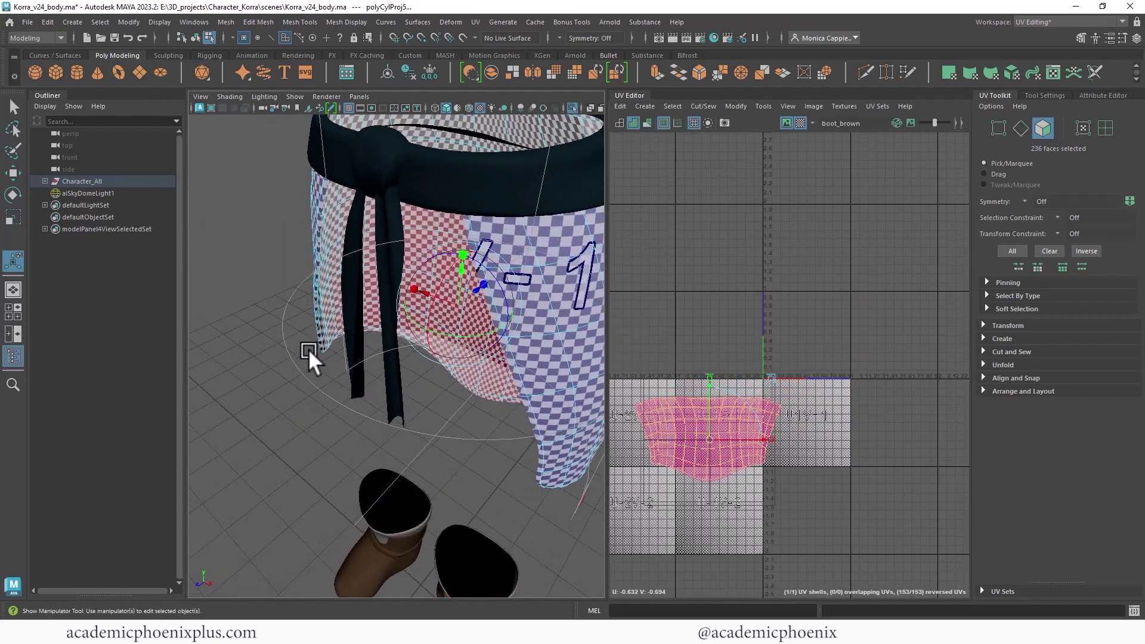
{"action": "right_click_drag", "start_coordinate": [465, 327], "coordinate": [340, 331], "text": "alt"}
{"action": "left_click_drag", "start_coordinate": [351, 332], "coordinate": [453, 327], "text": "alt"}
{"action": "left_click_drag", "start_coordinate": [720, 439], "coordinate": [798, 509]}
{"action": "key", "text": "r"}
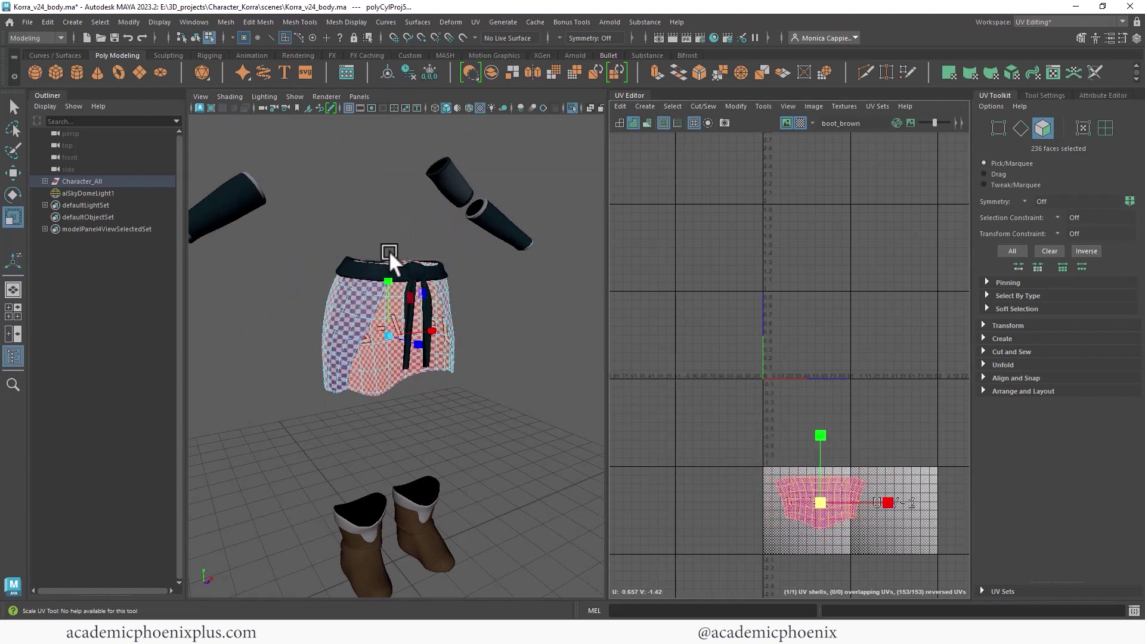
Apply a cylindrical UV projection to the belt, wrap it fully around and rotate its seam toward the front.
{"action": "mouse_move", "coordinate": [385, 256]}
{"action": "right_mouse_down"}
{"action": "mouse_move", "coordinate": [383, 270]}
{"action": "mouse_move", "coordinate": [395, 254]}
{"action": "mouse_move", "coordinate": [398, 263]}
{"action": "right_mouse_up"}
{"action": "left_click", "coordinate": [366, 273]}
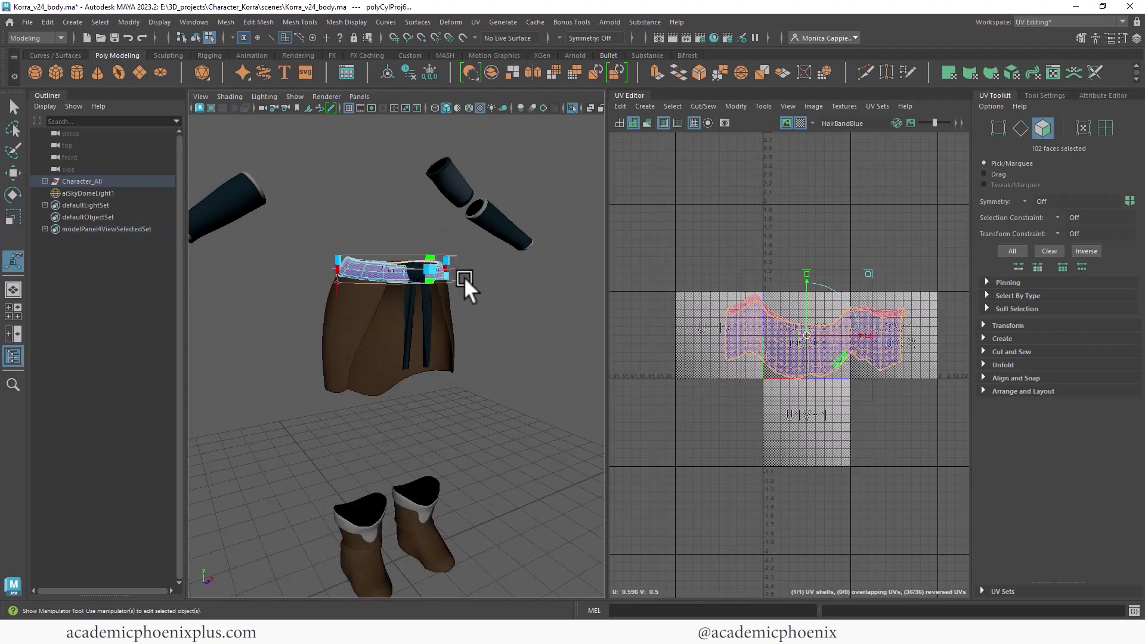
{"action": "left_click_drag", "start_coordinate": [507, 268], "coordinate": [233, 257], "text": "alt"}
{"action": "left_click", "coordinate": [320, 277]}
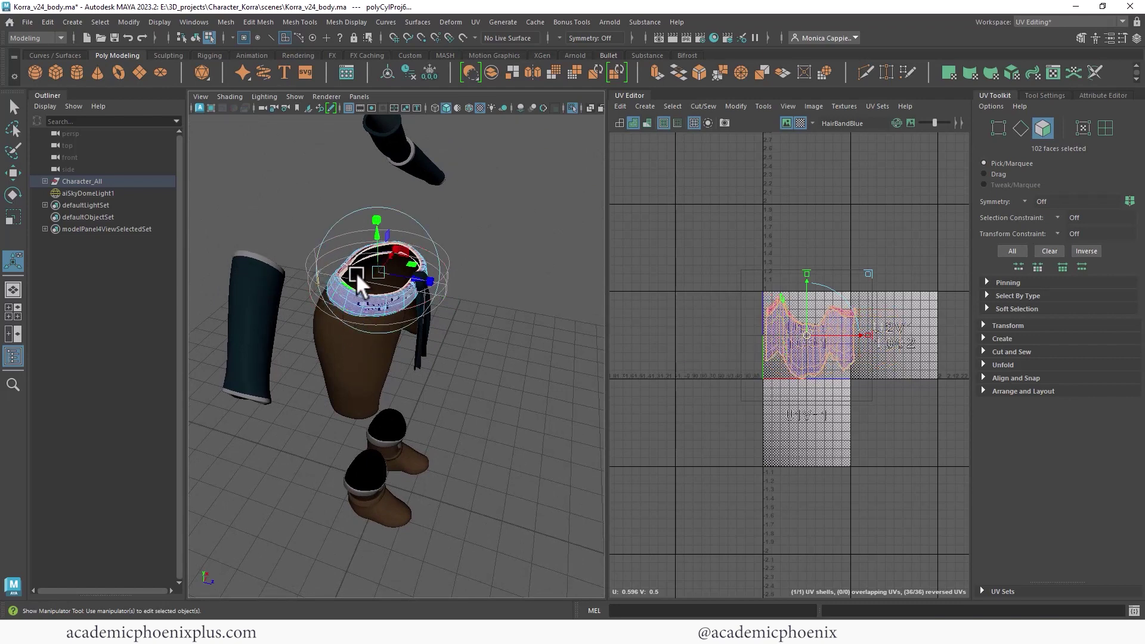
{"action": "left_click", "coordinate": [404, 324]}
{"action": "left_click_drag", "start_coordinate": [350, 298], "coordinate": [434, 286]}
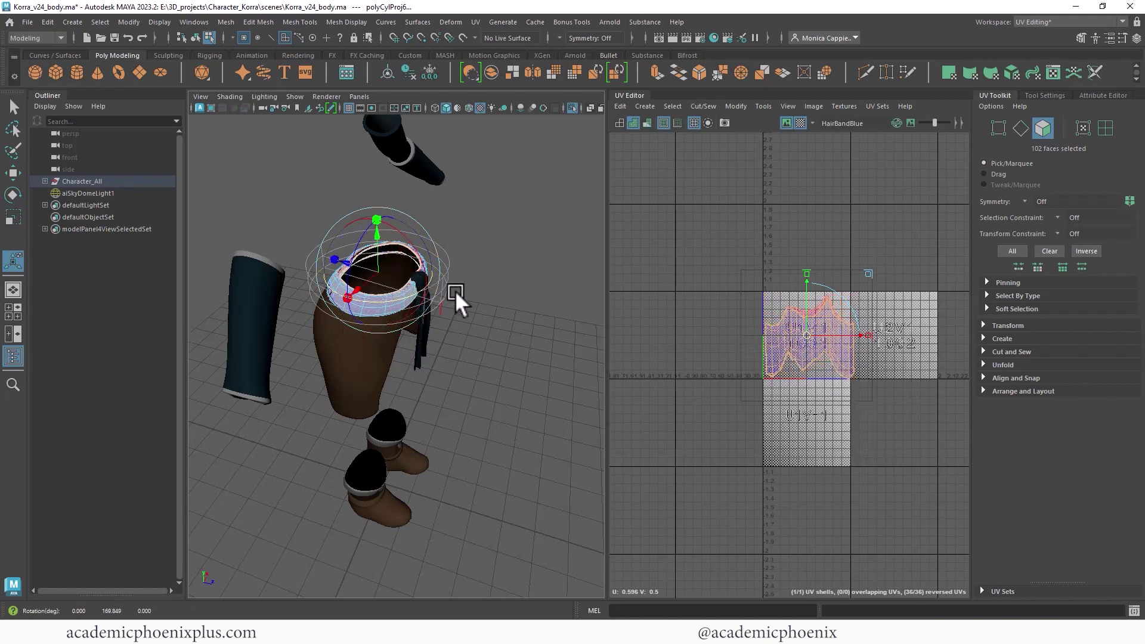
{"action": "left_click_drag", "start_coordinate": [500, 357], "coordinate": [409, 341], "text": "shift"}
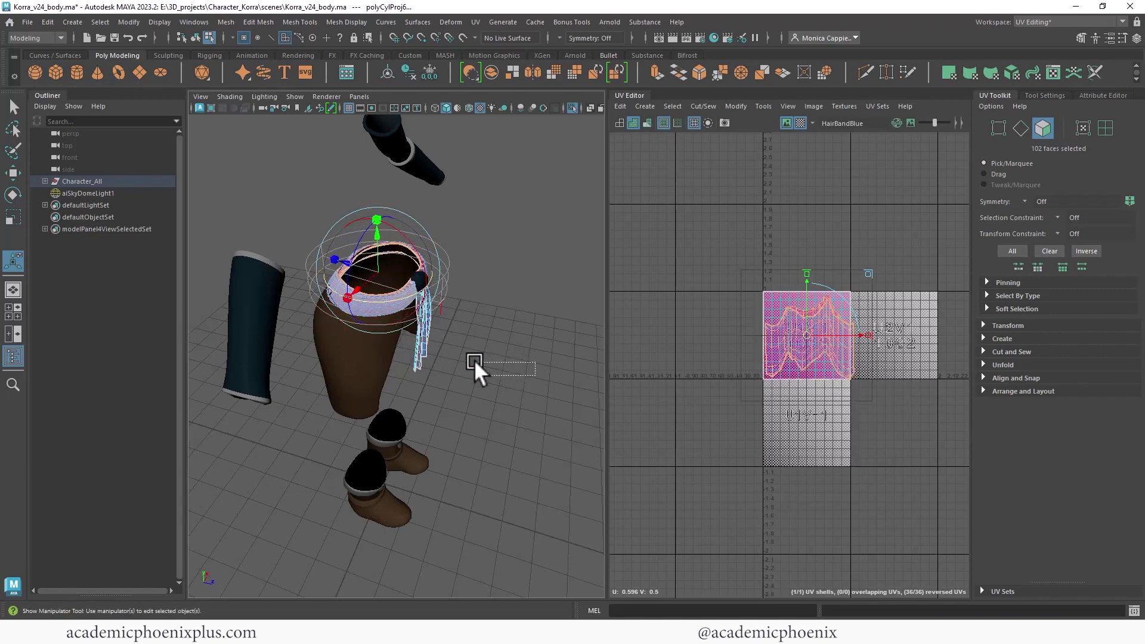
{"action": "left_click_drag", "start_coordinate": [475, 362], "coordinate": [421, 295]}
{"action": "key", "text": "ctrl+z"}
{"action": "key", "text": "bracketleft"}
{"action": "left_click_drag", "start_coordinate": [539, 323], "coordinate": [513, 299], "text": "alt"}
{"action": "right_click_drag", "start_coordinate": [513, 299], "coordinate": [482, 285], "text": "alt"}
{"action": "left_click", "coordinate": [549, 348]}
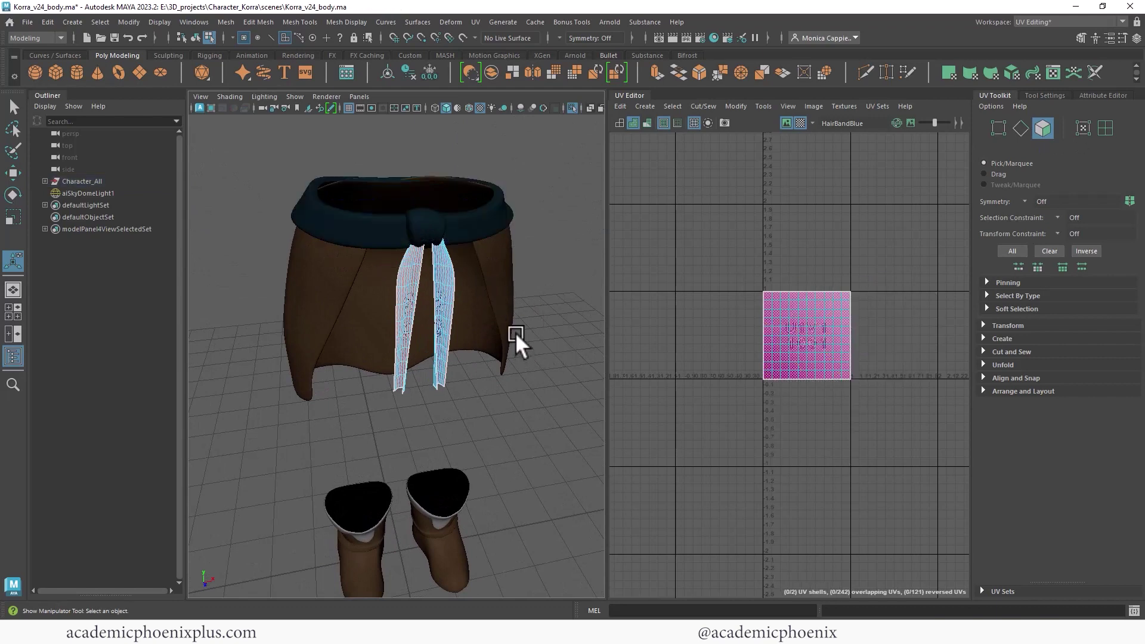
Rotate the belt's cylindrical projection to line its seam up with the front knot, then move its UV shell out of the 0–1 tile.
{"action": "left_click", "coordinate": [457, 230]}
{"action": "left_click_drag", "start_coordinate": [460, 182], "coordinate": [506, 212], "text": "alt"}
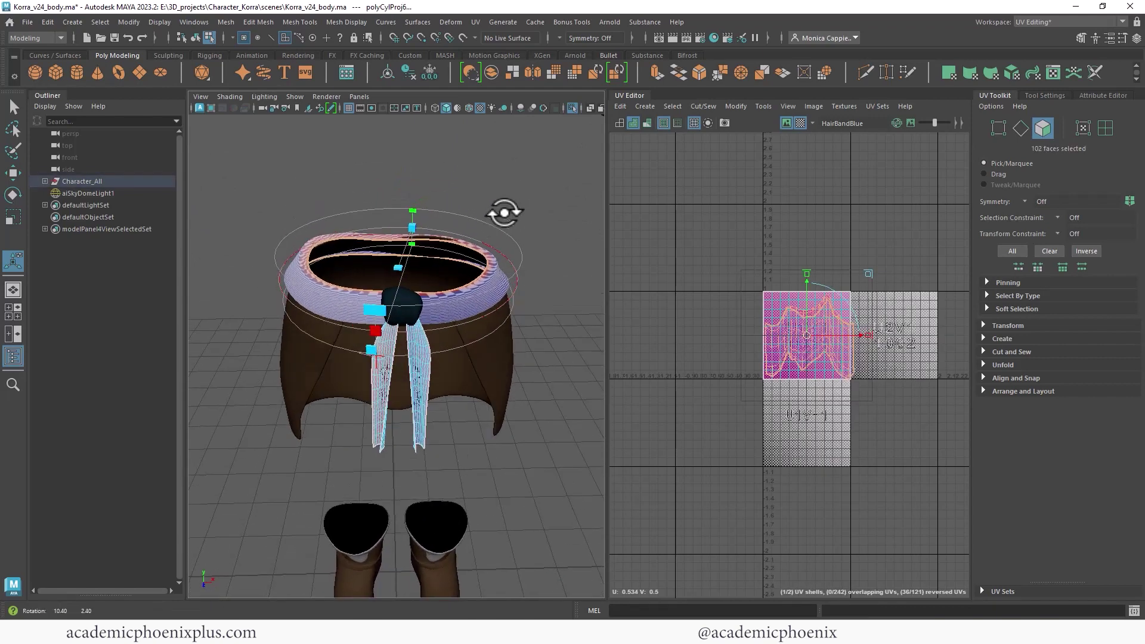
{"action": "left_click", "coordinate": [374, 359]}
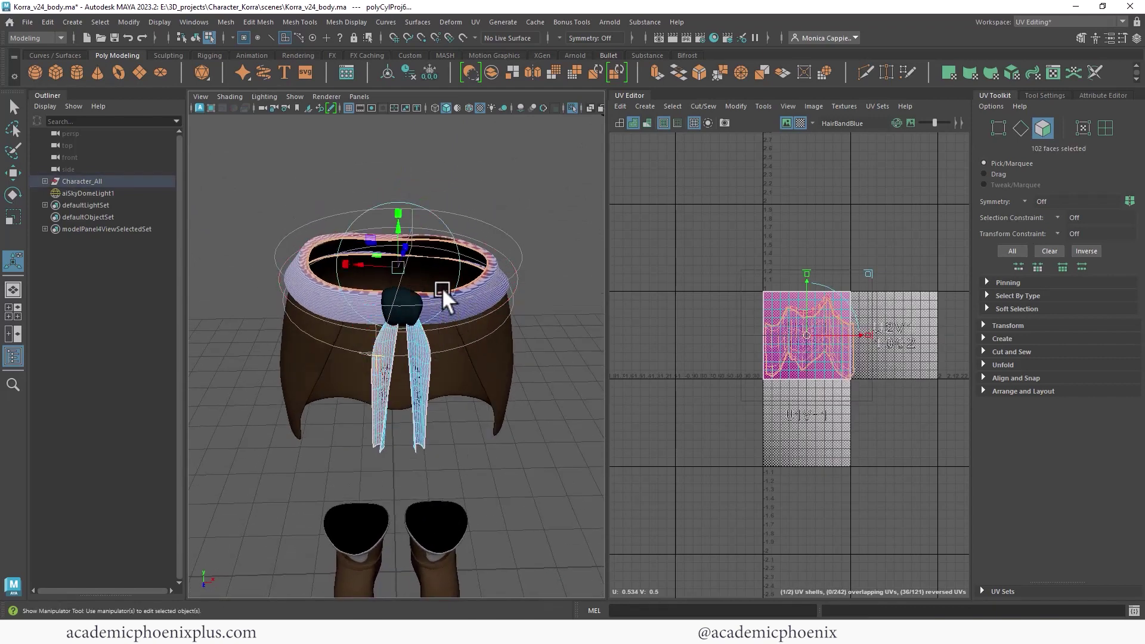
{"action": "left_click_drag", "start_coordinate": [452, 285], "coordinate": [421, 284]}
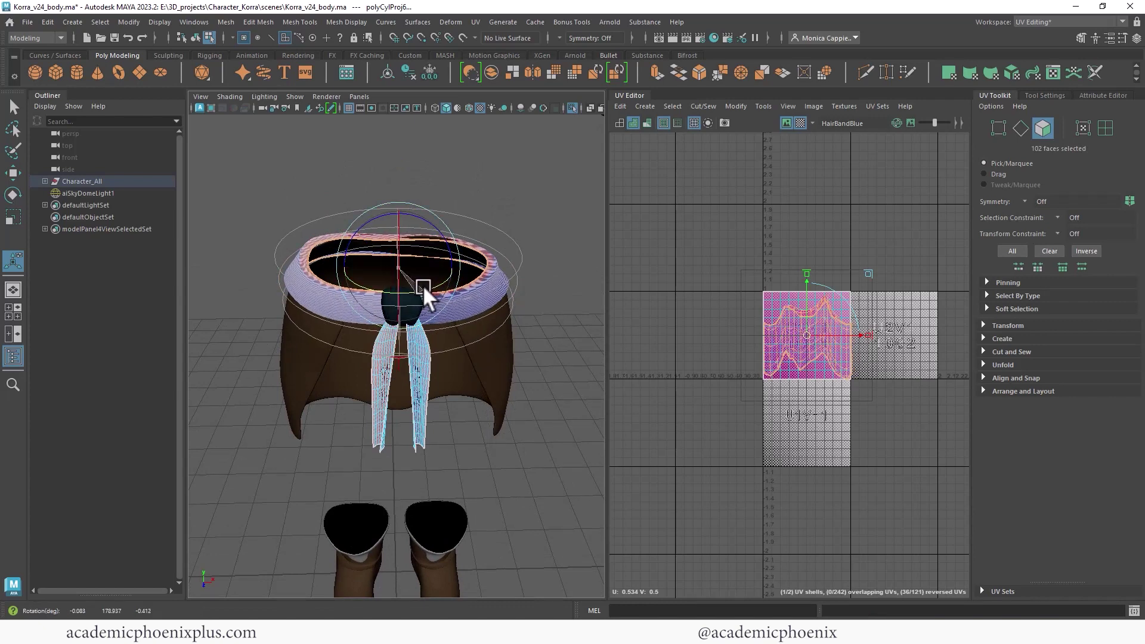
{"action": "key", "text": "w"}
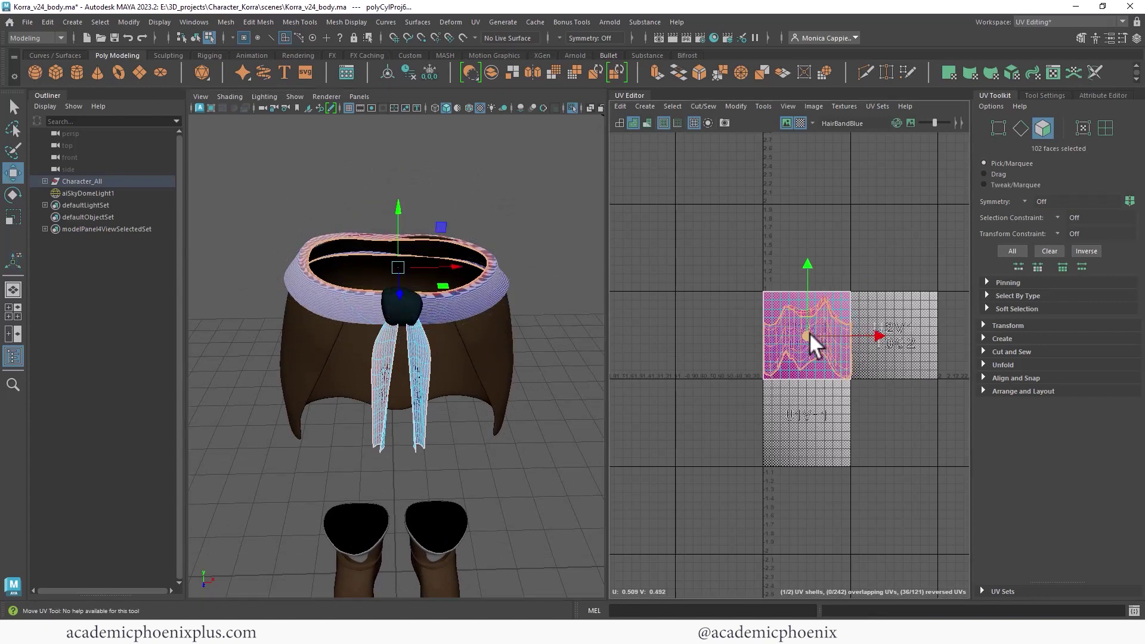
{"action": "left_click_drag", "start_coordinate": [810, 331], "coordinate": [685, 409]}
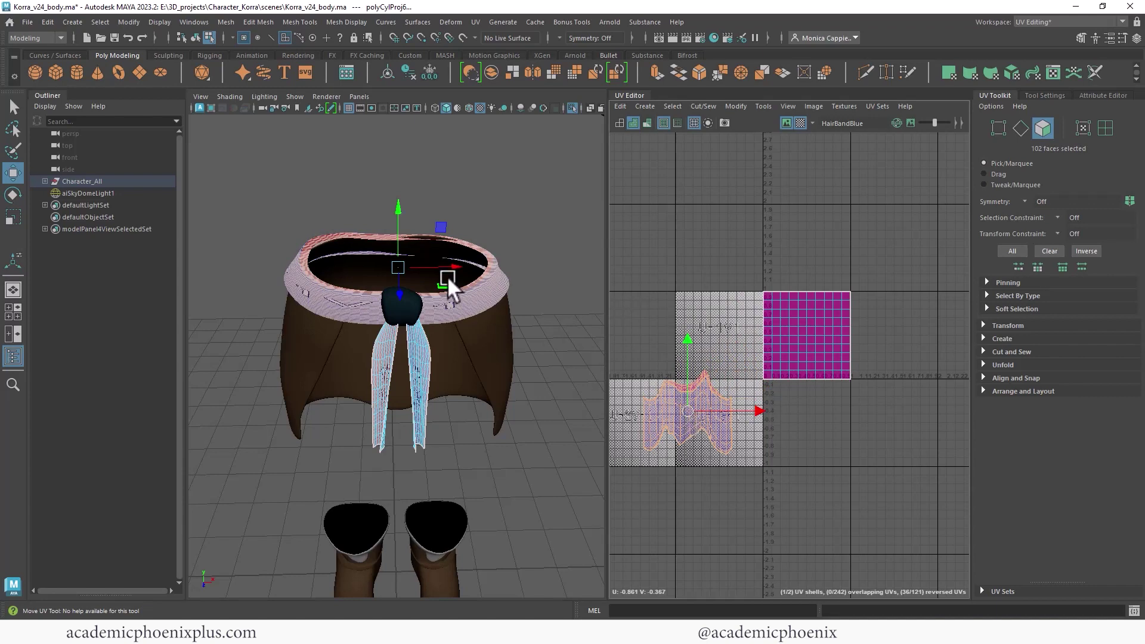
Select the belt knot and apply planar UV mapping from the Z axis, fitted to the bounding box with the image width/height ratio kept.
{"action": "right_click_drag", "start_coordinate": [479, 290], "coordinate": [528, 238]}
{"action": "left_click", "coordinate": [421, 310]}
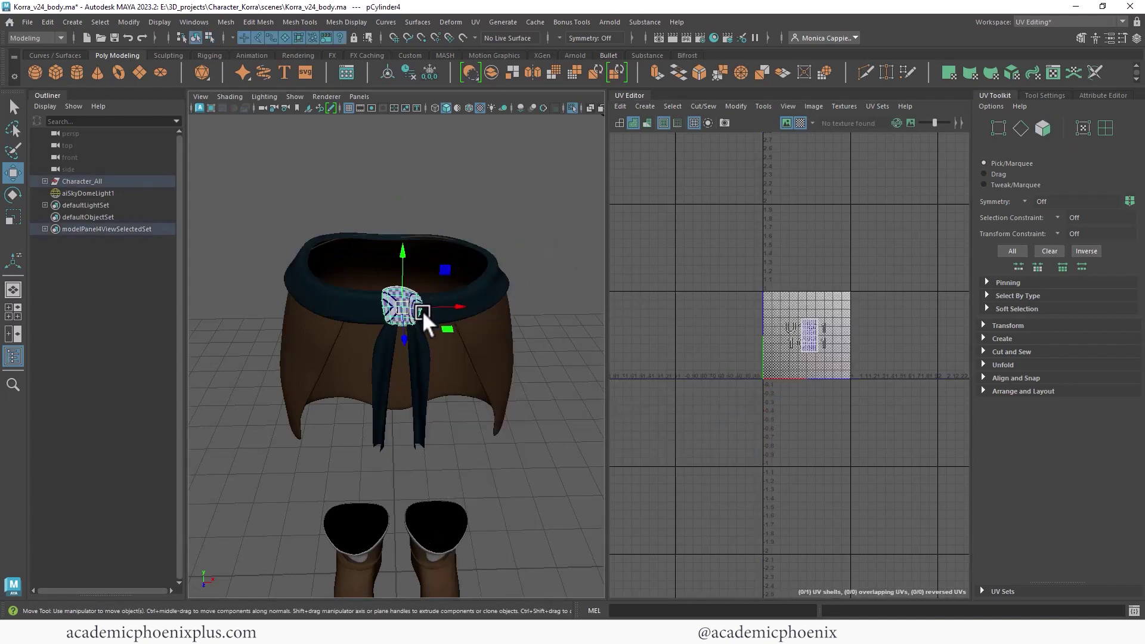
{"action": "left_click", "coordinate": [475, 22]}
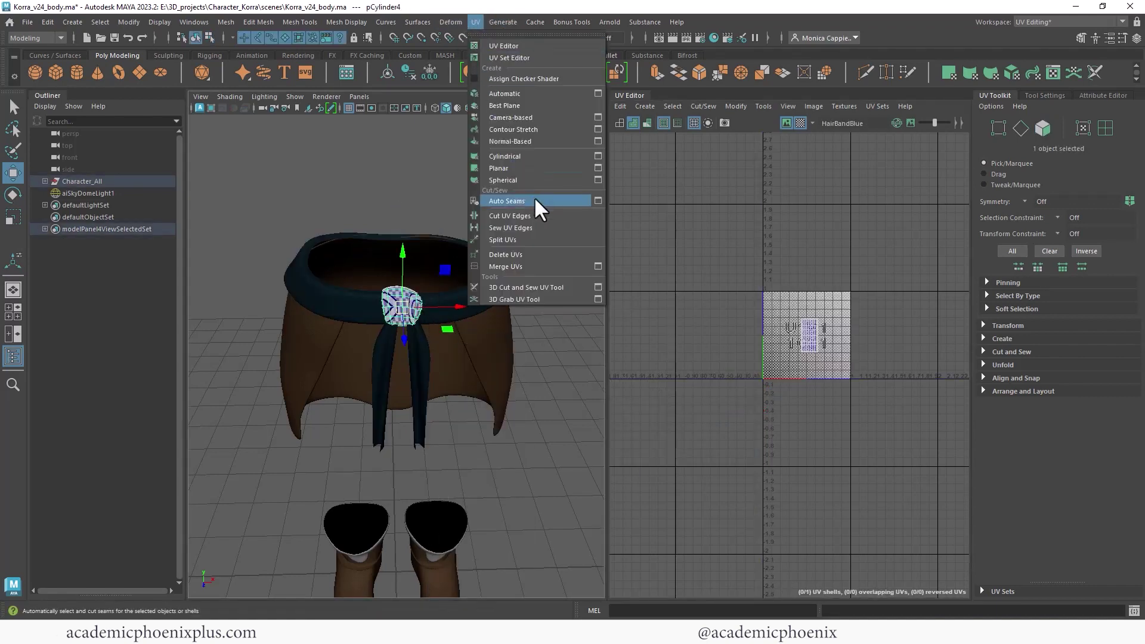
{"action": "left_click", "coordinate": [597, 168]}
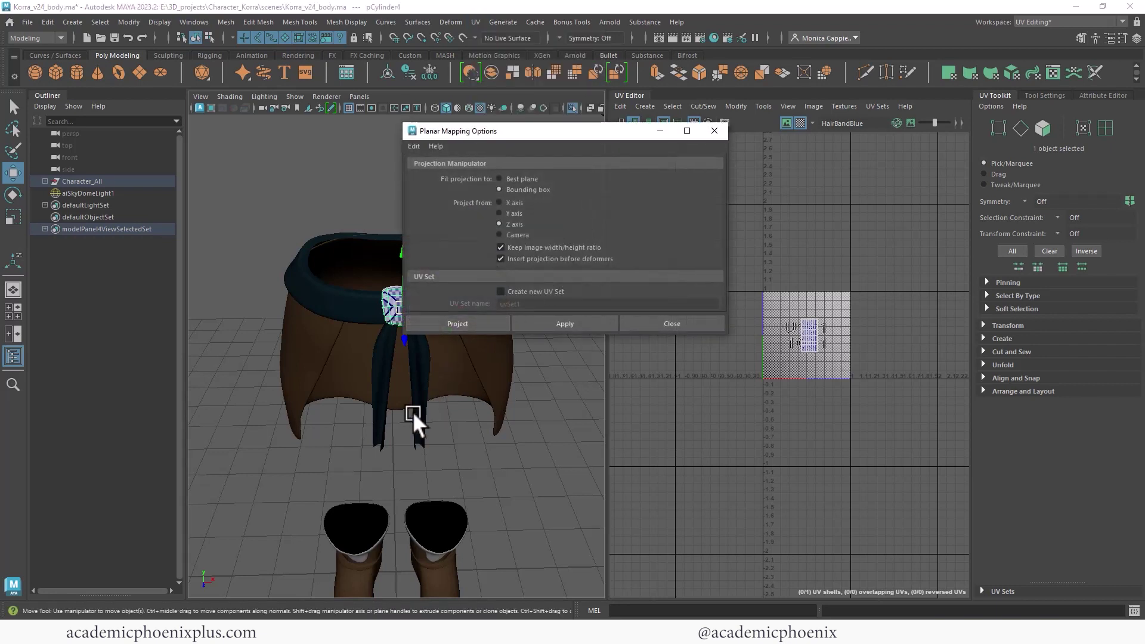
{"action": "left_click", "coordinate": [558, 322]}
{"action": "left_click", "coordinate": [714, 130]}
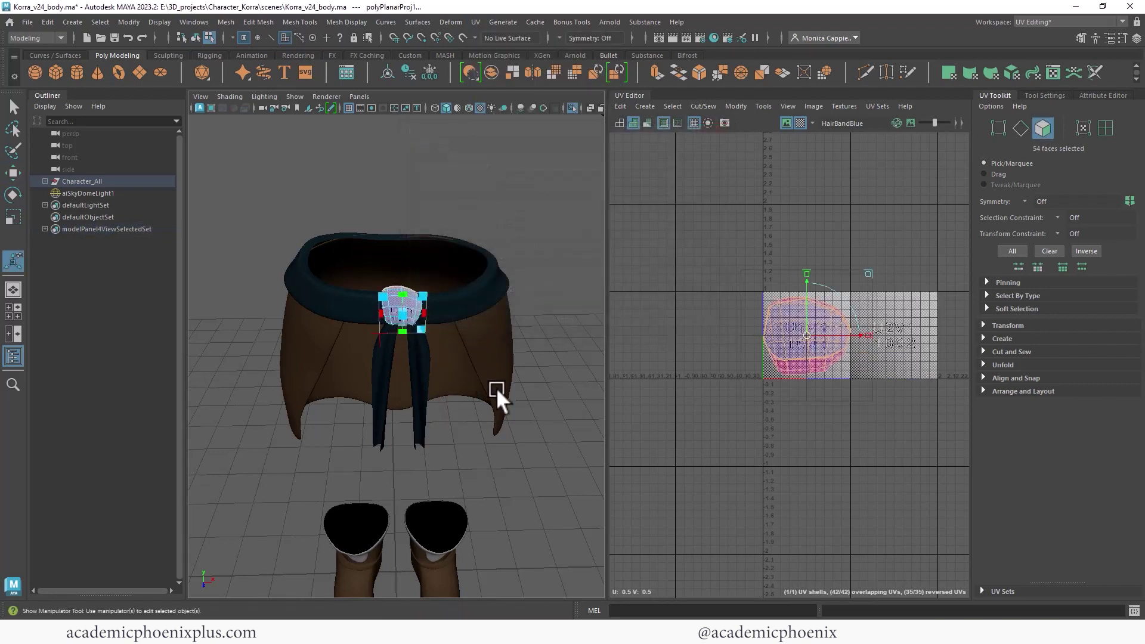
Move the knot's UV shell below the 0–1 tile, scale it down and unfold it.
{"action": "left_click_drag", "start_coordinate": [495, 388], "coordinate": [352, 461], "text": "alt"}
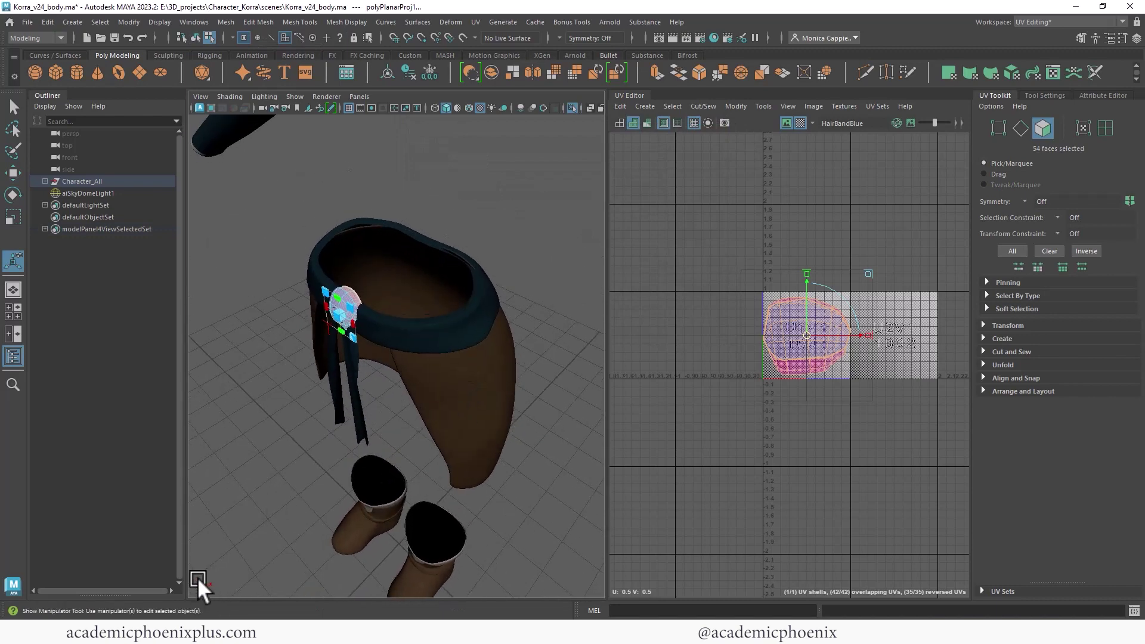
{"action": "left_click_drag", "start_coordinate": [806, 335], "coordinate": [636, 442]}
{"action": "key", "text": "r"}
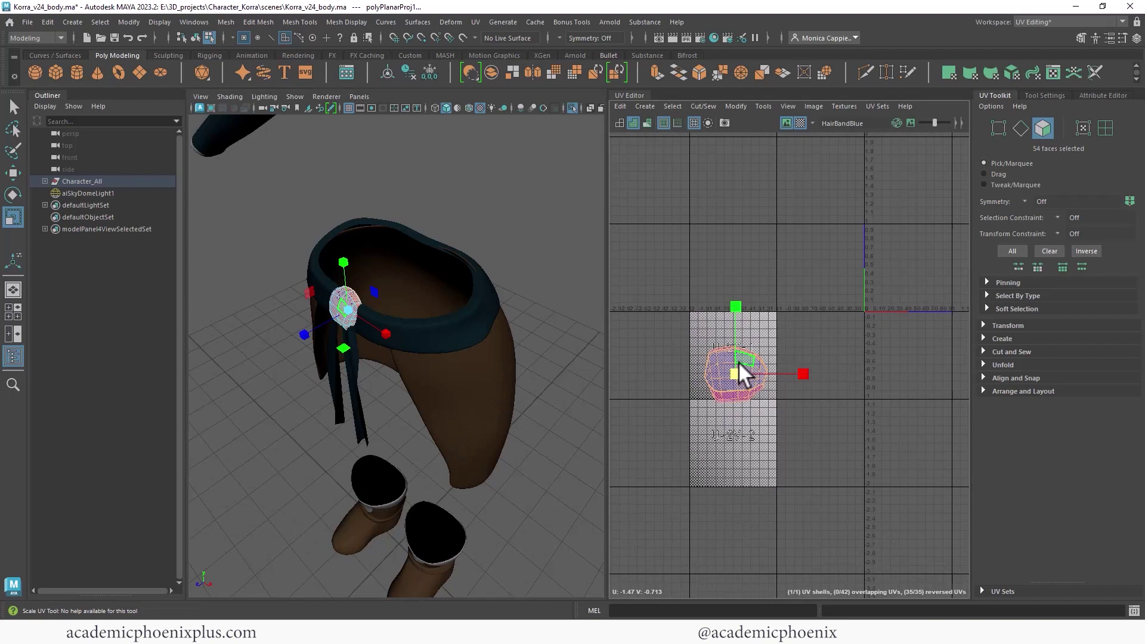
{"action": "right_click_drag", "start_coordinate": [732, 370], "coordinate": [573, 375], "text": "shift"}
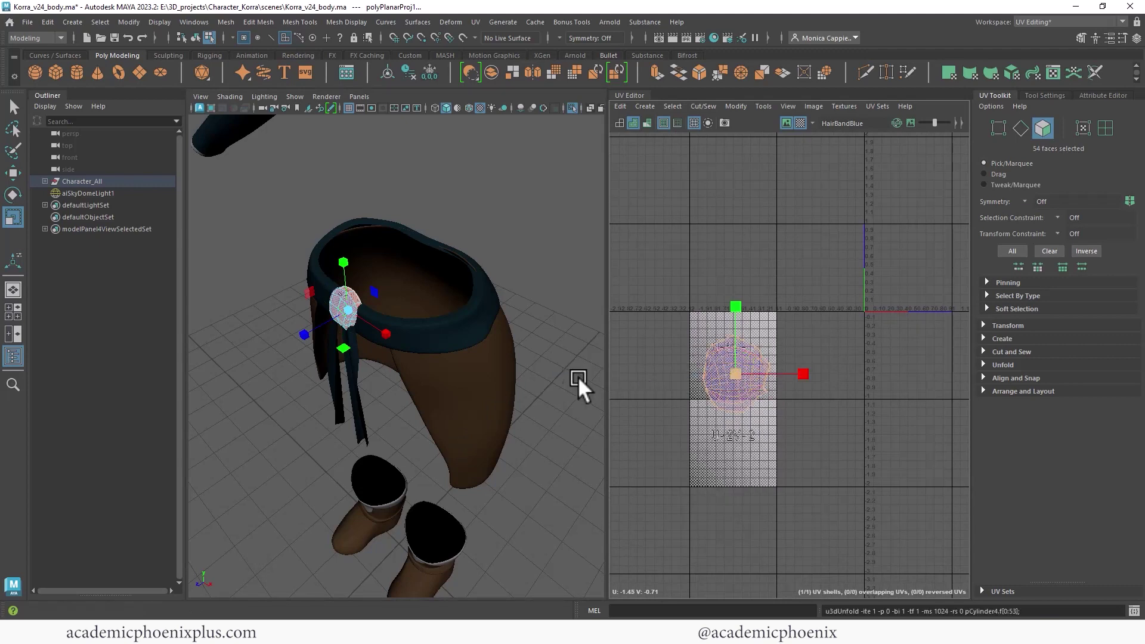
{"action": "left_click_drag", "start_coordinate": [409, 360], "coordinate": [467, 341], "text": "alt"}
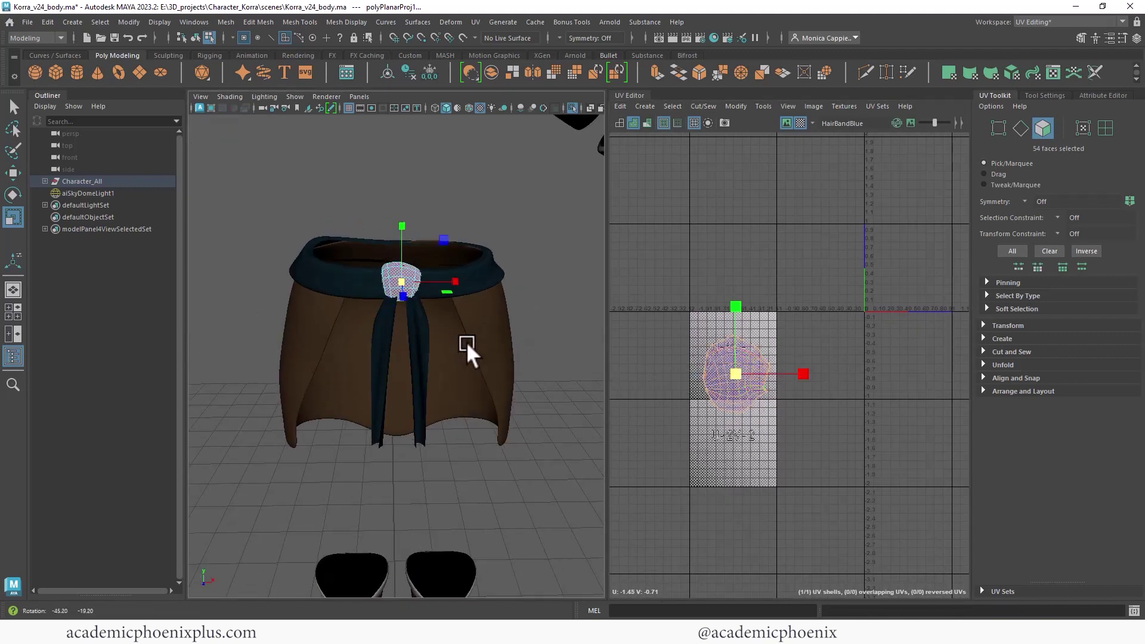
Select both hanging belt ties in object mode and apply a planar UV projection to them.
{"action": "left_click", "coordinate": [420, 369]}
{"action": "right_click_drag", "start_coordinate": [428, 294], "coordinate": [477, 259]}
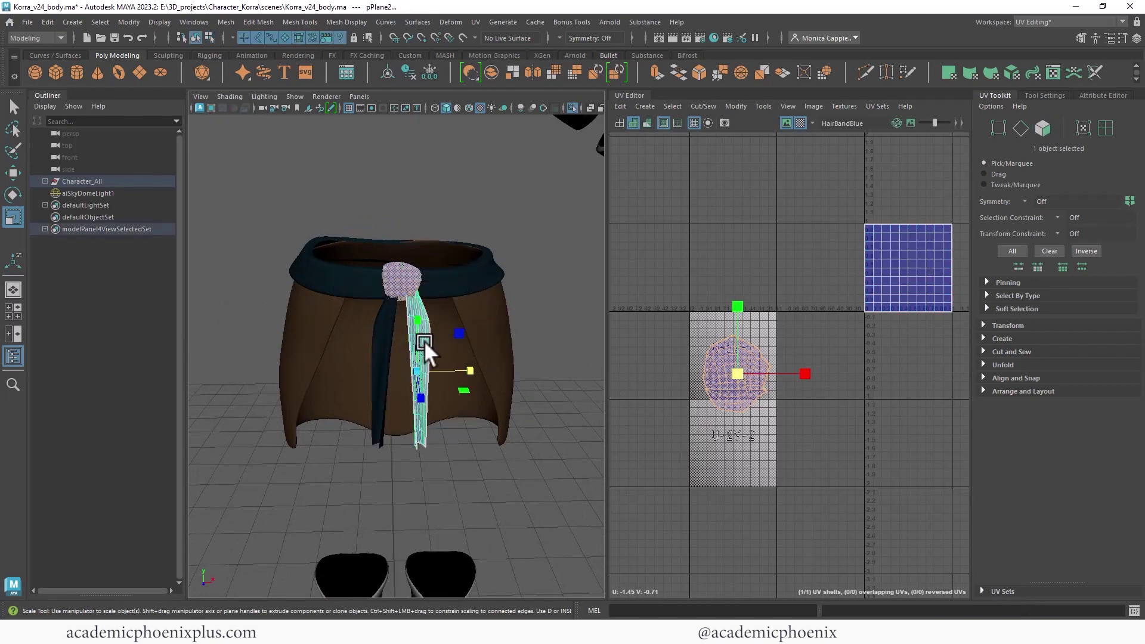
{"action": "left_click", "coordinate": [372, 369], "text": "shift"}
{"action": "left_click", "coordinate": [475, 21]}
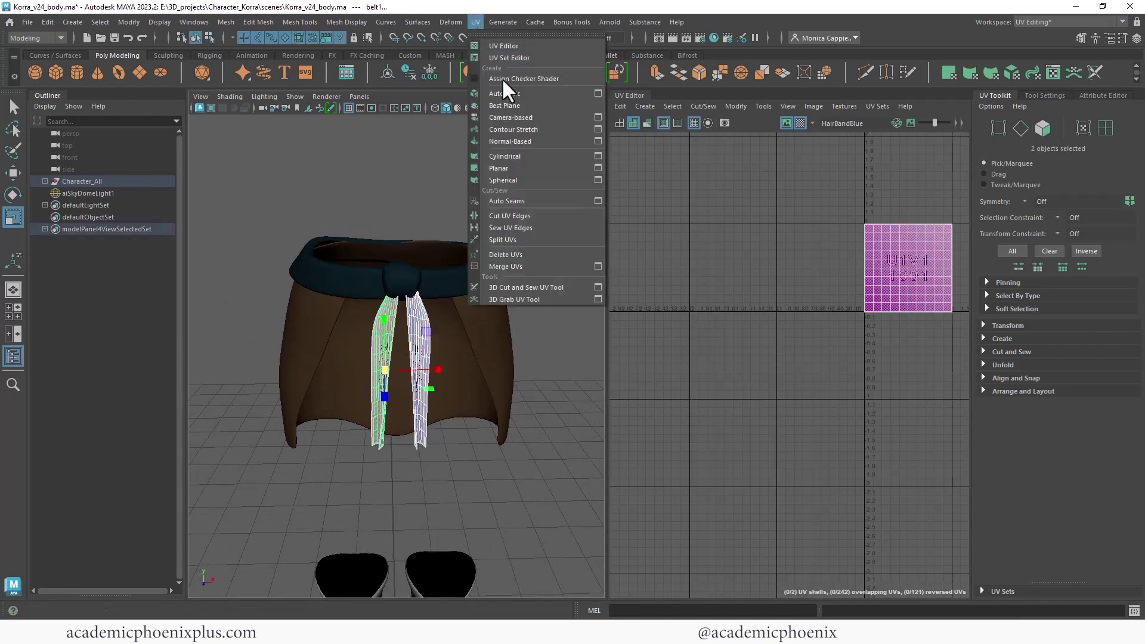
{"action": "left_click", "coordinate": [546, 169]}
Move the belt ties' UV shells outside the 0–1 tile, unfold them and place them lower down.
{"action": "key", "text": "w"}
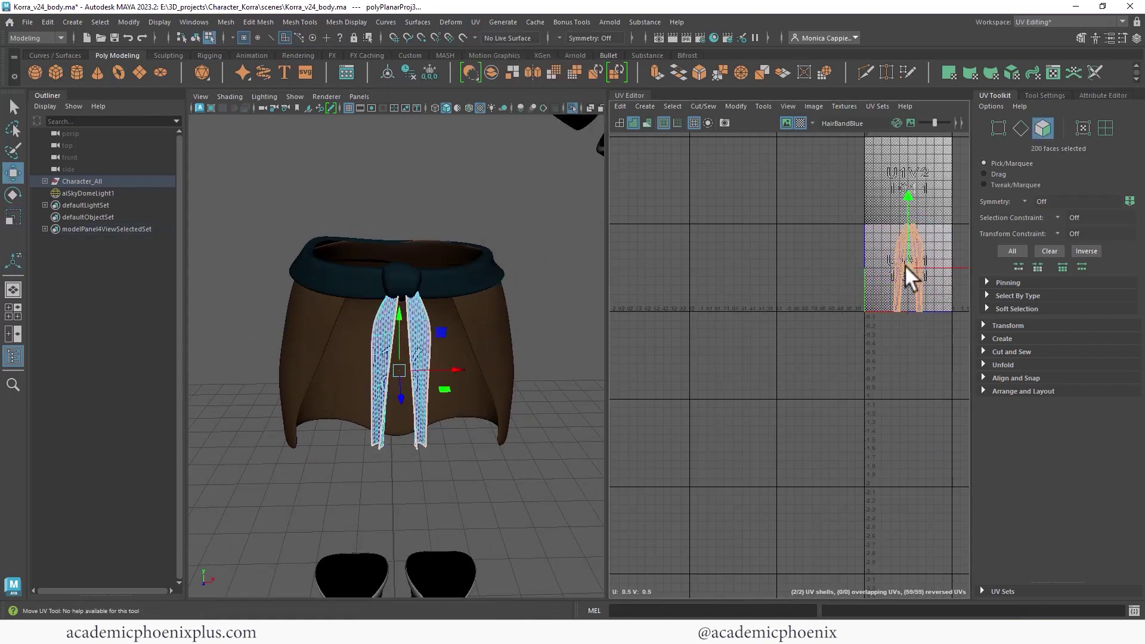
{"action": "left_click_drag", "start_coordinate": [903, 265], "coordinate": [730, 391]}
{"action": "right_click_drag", "start_coordinate": [723, 390], "coordinate": [582, 395], "text": "shift"}
{"action": "left_click_drag", "start_coordinate": [732, 392], "coordinate": [737, 443]}
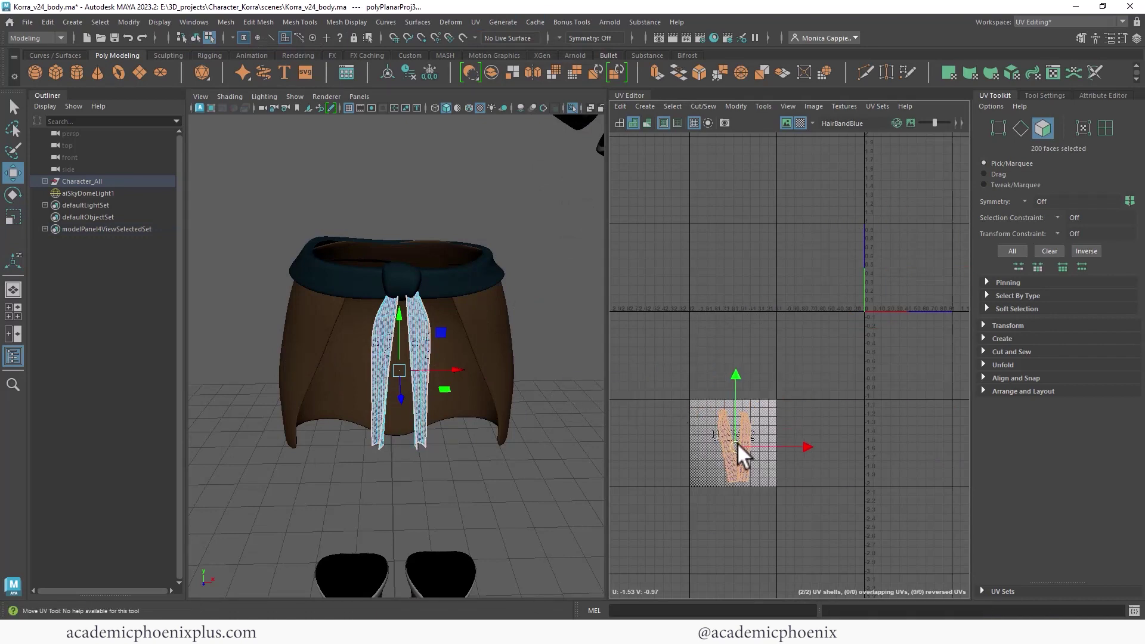
Select all faces of the first forearm armband and unfold its UV shell.
{"action": "left_click_drag", "start_coordinate": [431, 352], "coordinate": [496, 289], "text": "alt"}
{"action": "left_click", "coordinate": [412, 459]}
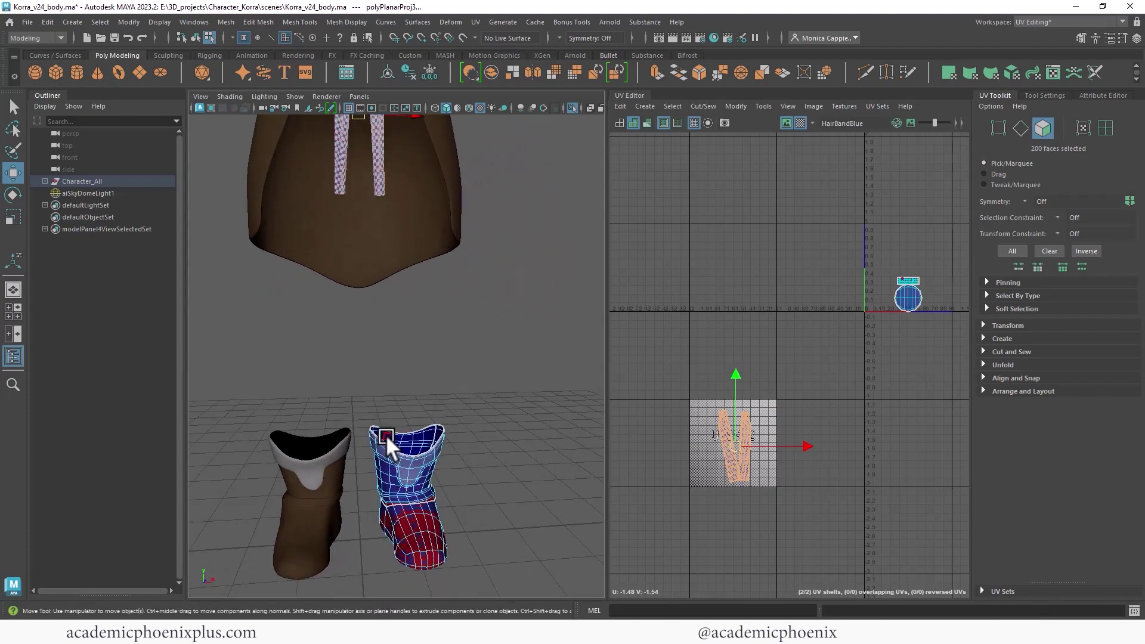
{"action": "left_click_drag", "start_coordinate": [477, 346], "coordinate": [423, 402], "text": "alt"}
{"action": "middle_click_drag", "start_coordinate": [506, 319], "coordinate": [456, 453], "text": "alt"}
{"action": "right_click_drag", "start_coordinate": [456, 417], "coordinate": [349, 330], "text": "alt"}
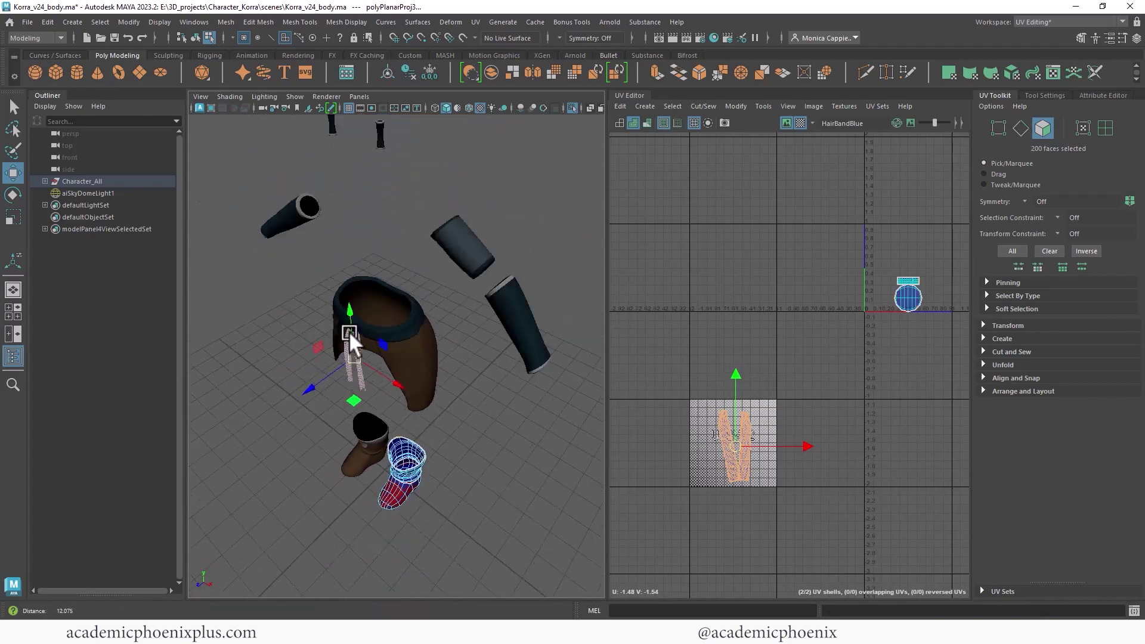
{"action": "left_click_drag", "start_coordinate": [349, 331], "coordinate": [485, 317], "text": "alt"}
{"action": "left_click", "coordinate": [487, 317]}
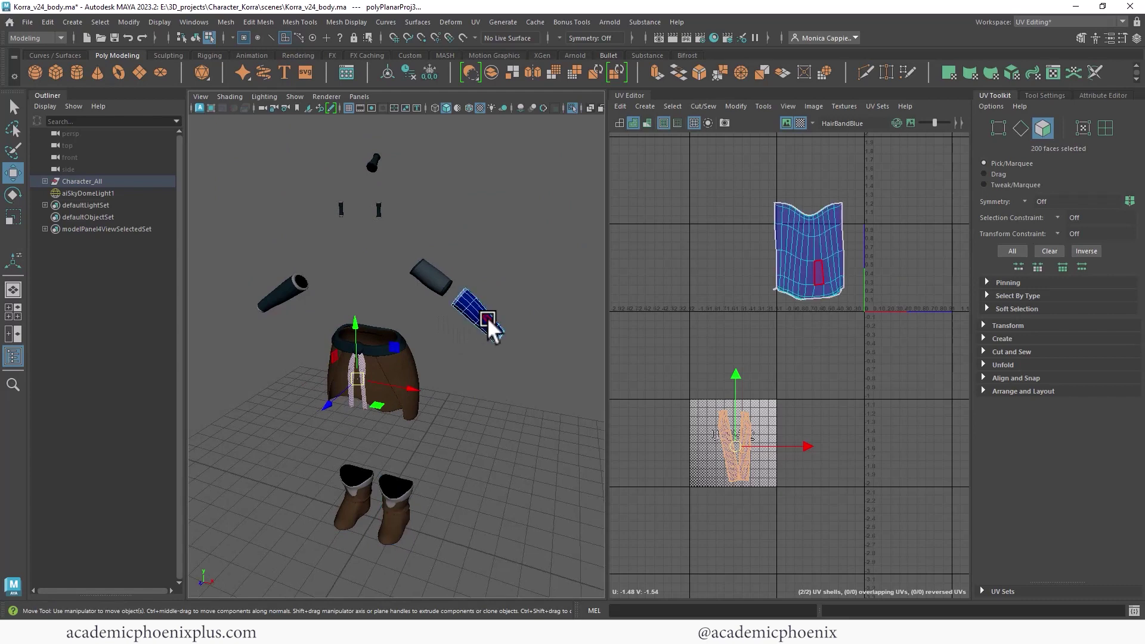
{"action": "double_click", "coordinate": [807, 274]}
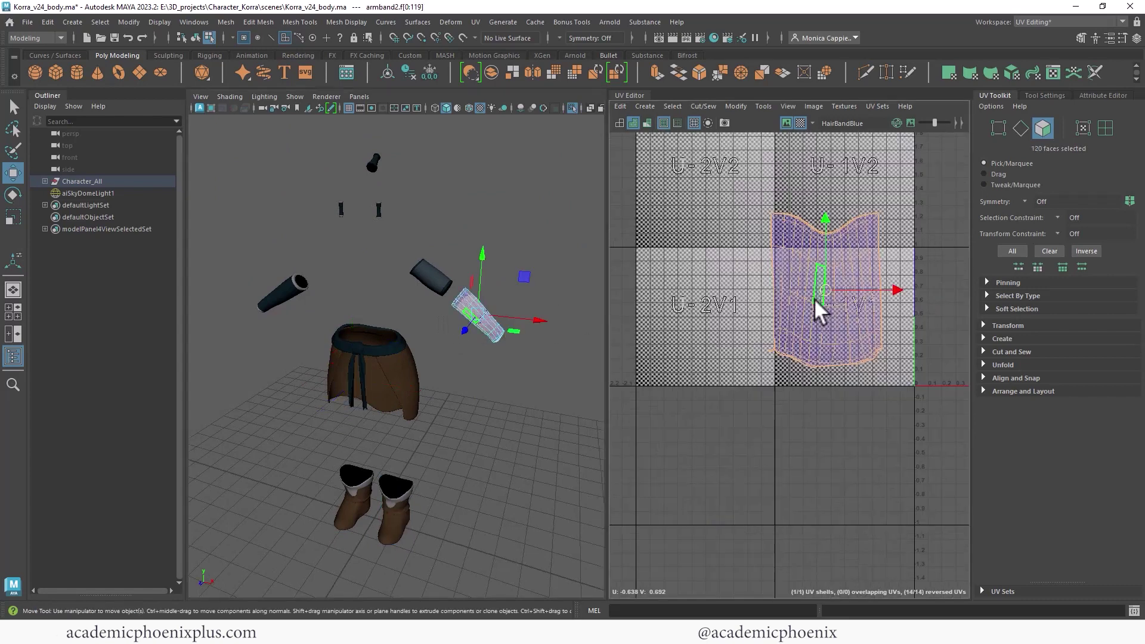
{"action": "right_click_drag", "start_coordinate": [815, 297], "coordinate": [673, 297], "text": "shift"}
Hide the checker texture and cut the UV edge that joins the small stray flap to the forearm armband shell's lower corner.
{"action": "right_click_drag", "start_coordinate": [766, 288], "coordinate": [869, 306], "text": "alt"}
{"action": "middle_click_drag", "start_coordinate": [868, 306], "coordinate": [760, 284], "text": "alt"}
{"action": "left_click", "coordinate": [800, 123]}
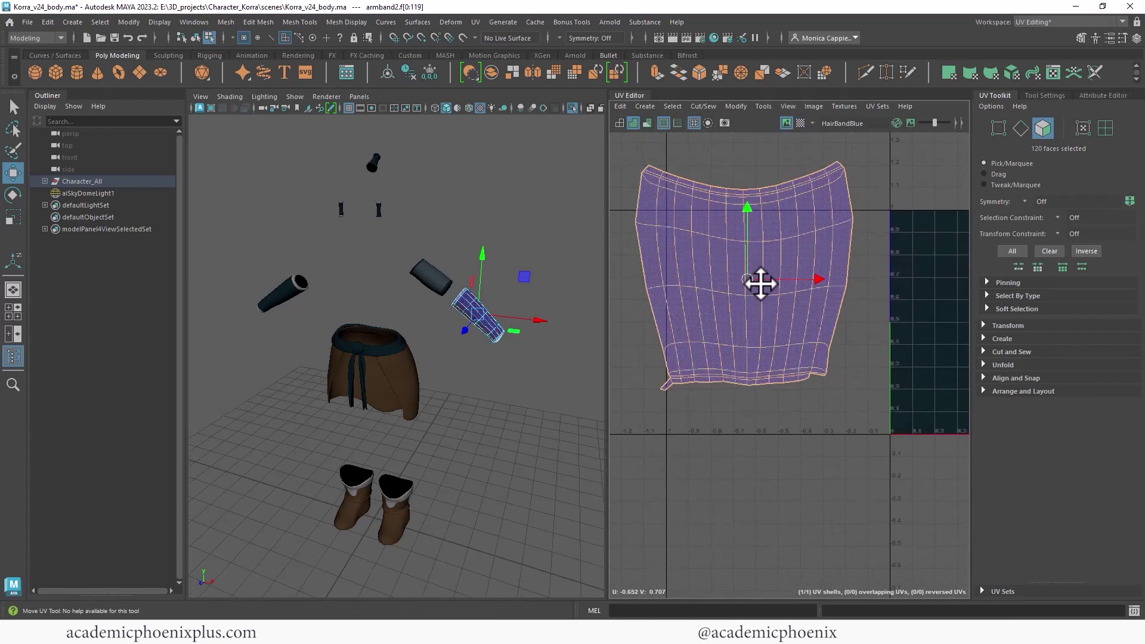
{"action": "left_click", "coordinate": [861, 392]}
{"action": "right_click_drag", "start_coordinate": [734, 327], "coordinate": [849, 286], "text": "alt"}
{"action": "middle_click_drag", "start_coordinate": [848, 286], "coordinate": [886, 332], "text": "alt"}
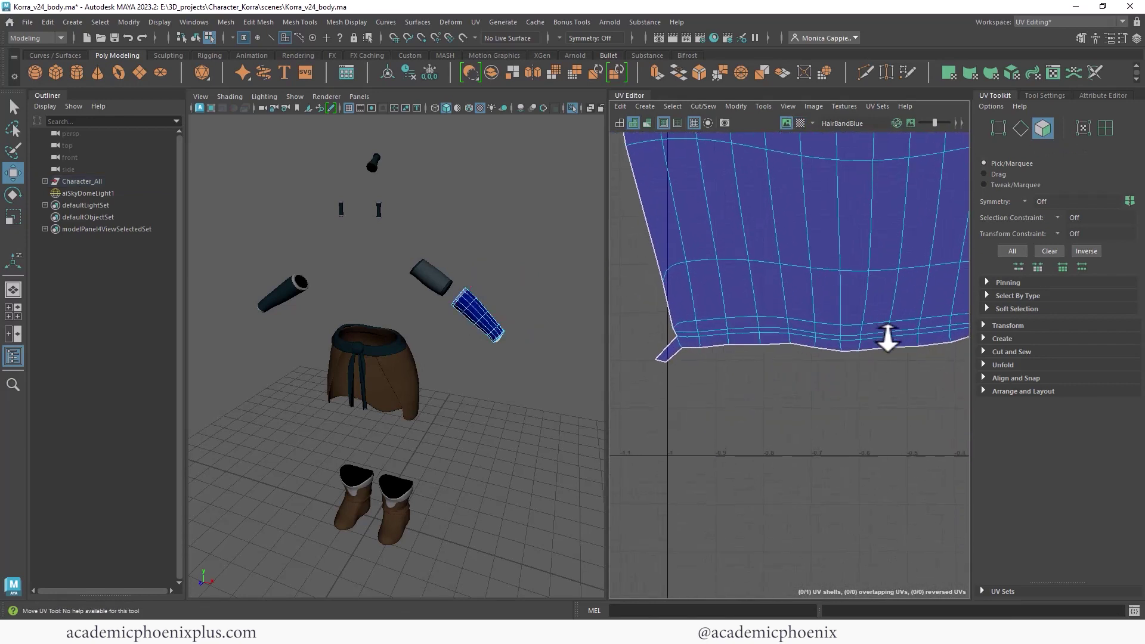
{"action": "scroll", "coordinate": [691, 346], "scroll_direction": "up", "scroll_amount": 1}
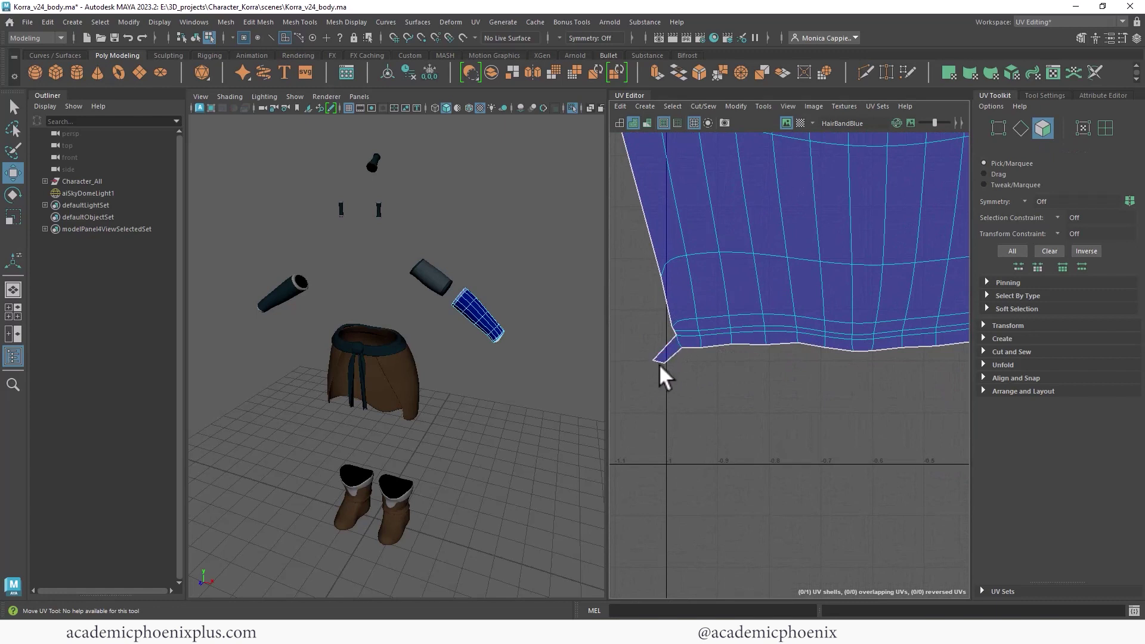
{"action": "right_click_drag", "start_coordinate": [680, 341], "coordinate": [685, 308]}
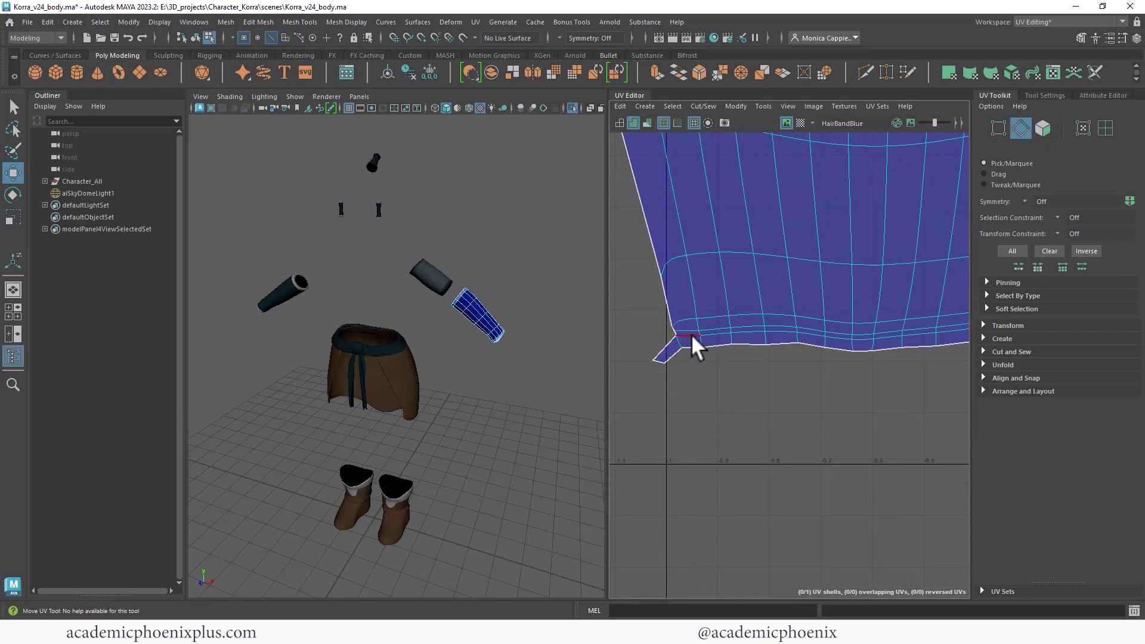
{"action": "key", "text": "1"}
{"action": "left_click", "coordinate": [677, 341]}
{"action": "middle_click_drag", "start_coordinate": [848, 305], "coordinate": [826, 319], "text": "alt"}
{"action": "right_click_drag", "start_coordinate": [650, 356], "coordinate": [614, 371], "text": "shift"}
Sew the separated flap onto the matching border edges at the opposite lower corner of the forearm armband's shell.
{"action": "middle_click_drag", "start_coordinate": [841, 334], "coordinate": [706, 350], "text": "alt"}
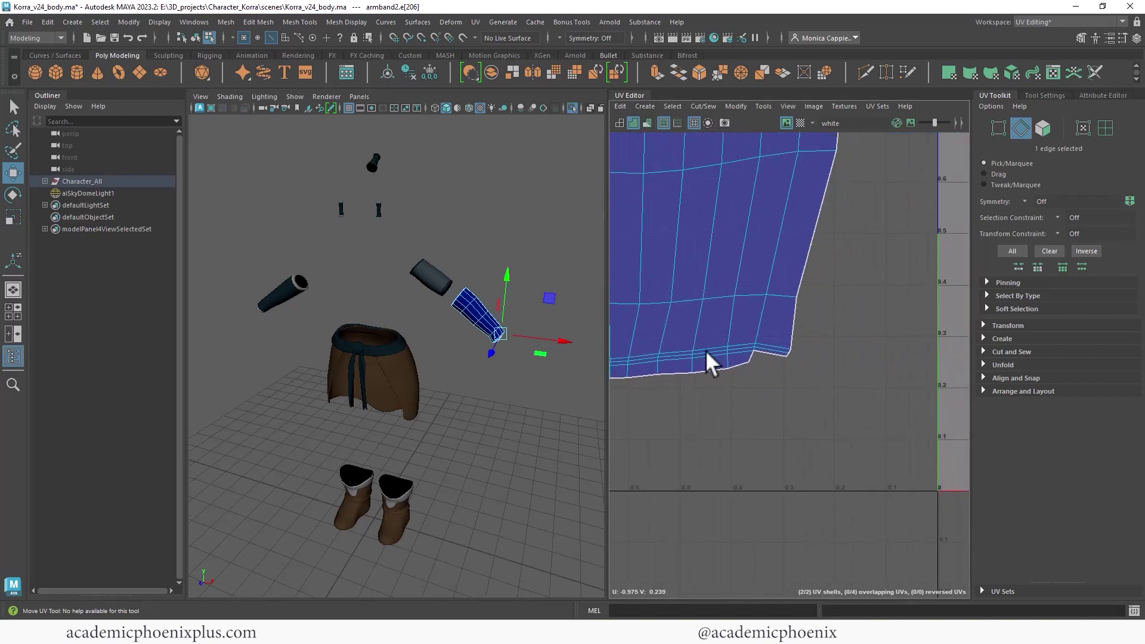
{"action": "left_click", "coordinate": [762, 353], "text": "shift"}
{"action": "right_click_drag", "start_coordinate": [757, 349], "coordinate": [771, 387], "text": "shift"}
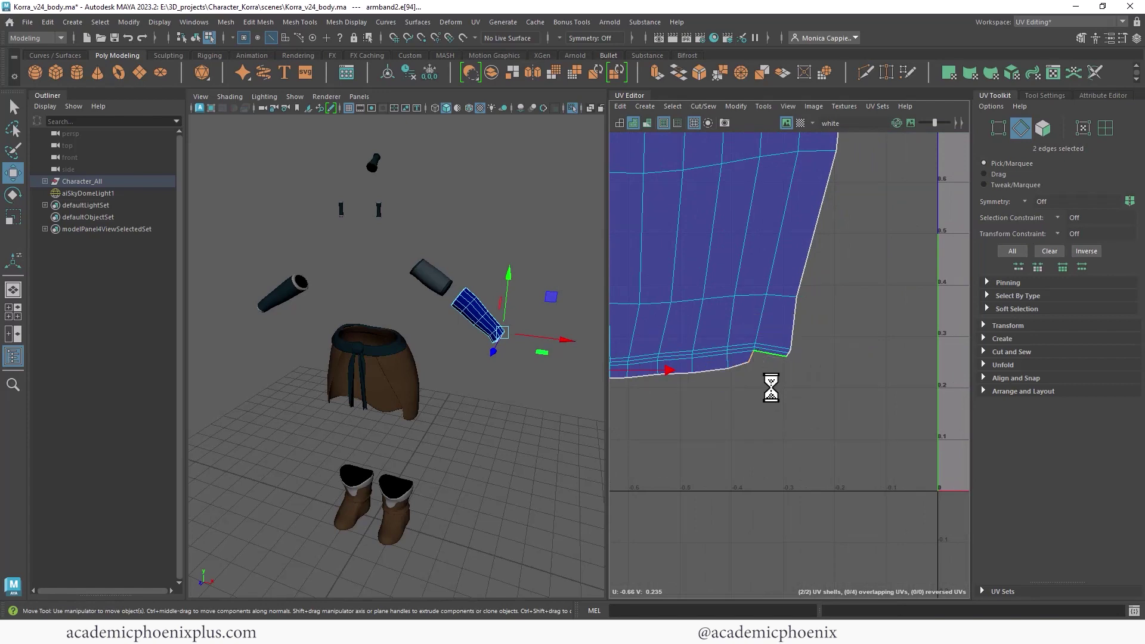
{"action": "right_click_drag", "start_coordinate": [831, 343], "coordinate": [686, 292], "text": "alt"}
{"action": "middle_click_drag", "start_coordinate": [718, 252], "coordinate": [802, 304], "text": "alt"}
Select the forearm armband's entire UV shell and scale it down.
{"action": "right_click_drag", "start_coordinate": [803, 306], "coordinate": [668, 345]}
{"action": "double_click", "coordinate": [798, 338]}
{"action": "right_click_drag", "start_coordinate": [900, 341], "coordinate": [624, 302], "text": "alt"}
{"action": "middle_click_drag", "start_coordinate": [723, 300], "coordinate": [601, 302], "text": "alt"}
{"action": "key", "text": "r"}
{"action": "mouse_move", "coordinate": [731, 311]}
{"action": "left_mouse_down"}
{"action": "mouse_move", "coordinate": [693, 328]}
{"action": "mouse_move", "coordinate": [735, 329]}
{"action": "left_mouse_up"}
{"action": "key", "text": "w"}
Select the upper armband on the same arm and all the faces of its UV shell.
{"action": "left_click_drag", "start_coordinate": [516, 351], "coordinate": [427, 317], "text": "alt"}
{"action": "right_click_drag", "start_coordinate": [426, 317], "coordinate": [539, 305], "text": "alt"}
{"action": "middle_click_drag", "start_coordinate": [538, 305], "coordinate": [556, 346], "text": "alt"}
{"action": "right_click_drag", "start_coordinate": [556, 347], "coordinate": [485, 318], "text": "alt"}
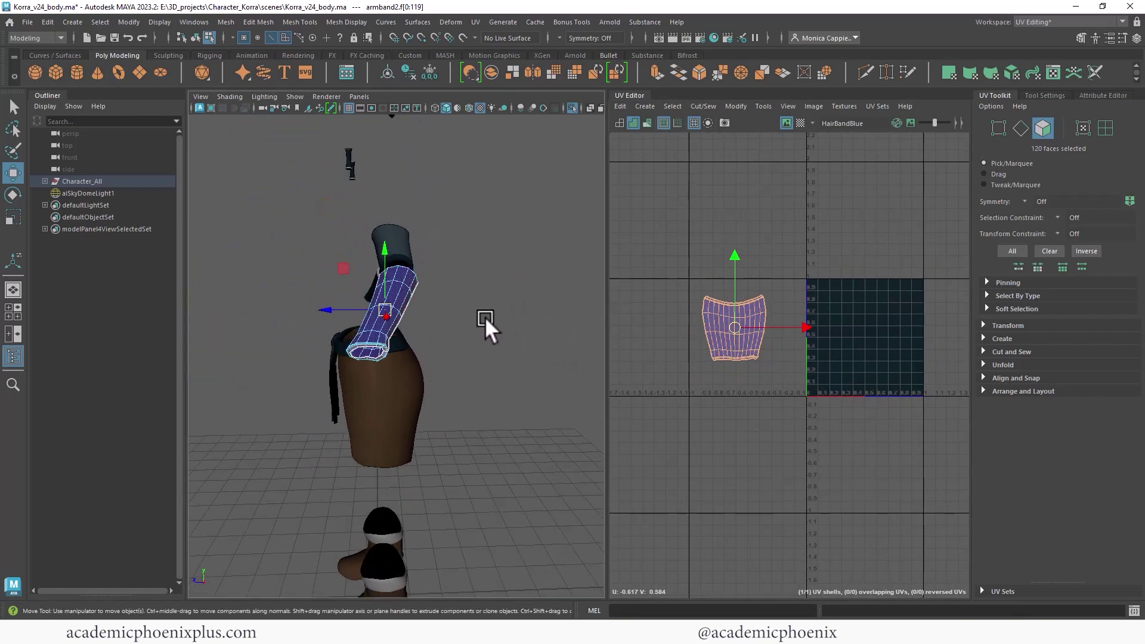
{"action": "mouse_move", "coordinate": [485, 318]}
{"action": "left_mouse_down", "text": "alt"}
{"action": "mouse_move", "coordinate": [413, 315]}
{"action": "mouse_move", "coordinate": [488, 315]}
{"action": "left_mouse_up", "text": "alt"}
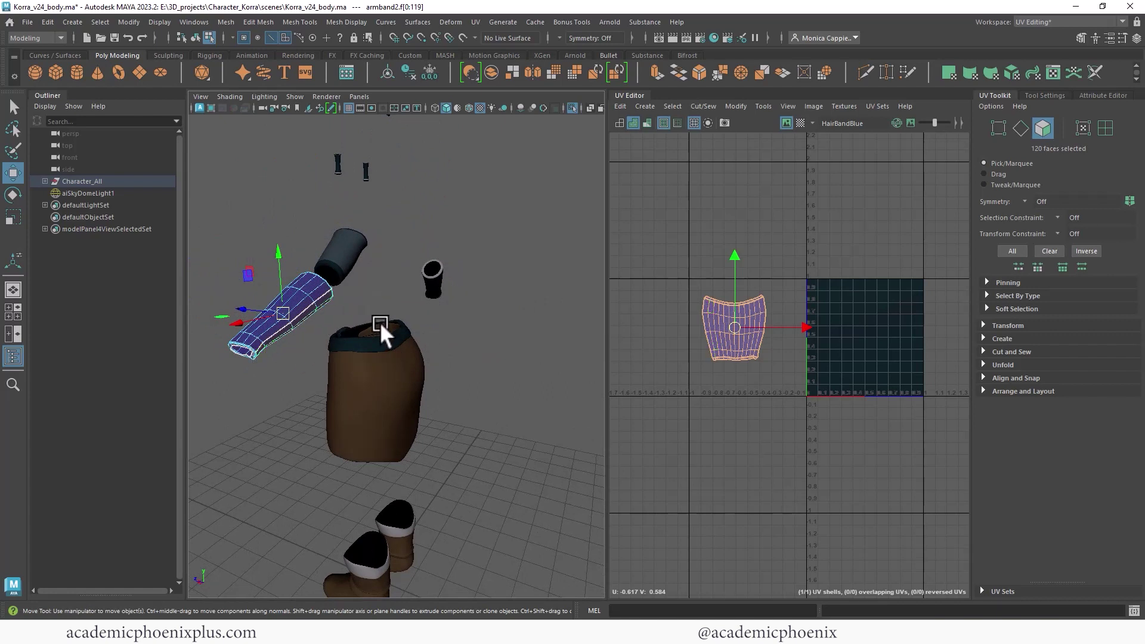
{"action": "left_click", "coordinate": [456, 319]}
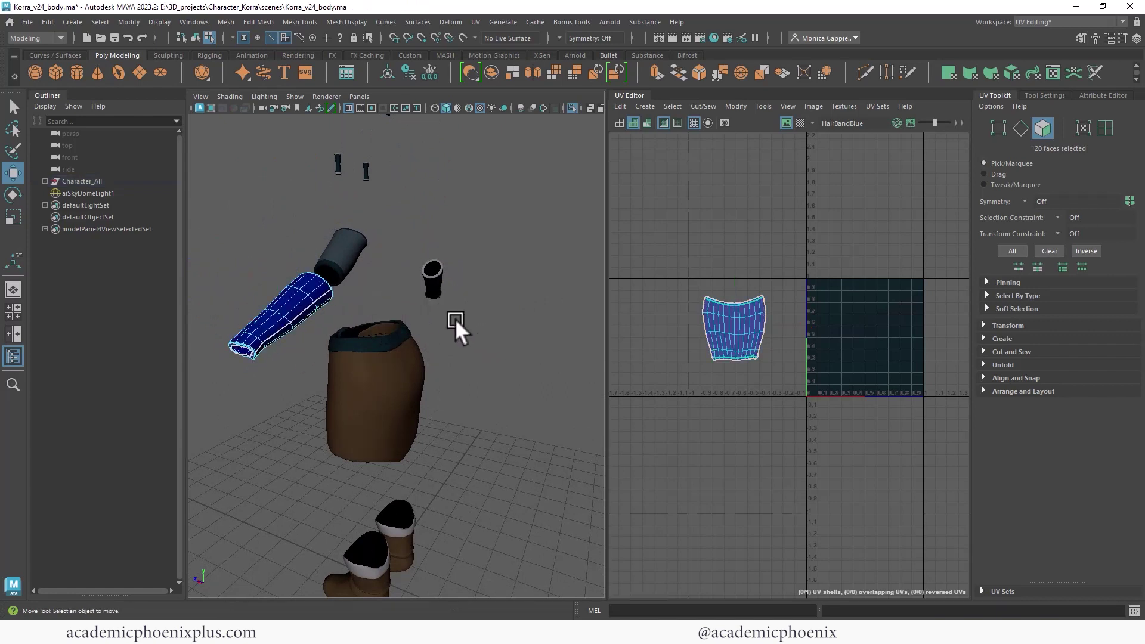
{"action": "left_click", "coordinate": [350, 250]}
{"action": "right_click_drag", "start_coordinate": [348, 252], "coordinate": [473, 238]}
{"action": "left_click_drag", "start_coordinate": [473, 239], "coordinate": [454, 315], "text": "alt"}
{"action": "right_click_drag", "start_coordinate": [742, 351], "coordinate": [1014, 346]}
{"action": "left_click", "coordinate": [733, 363]}
{"action": "double_click", "coordinate": [718, 368]}
{"action": "middle_click_drag", "start_coordinate": [680, 359], "coordinate": [741, 363], "text": "alt"}
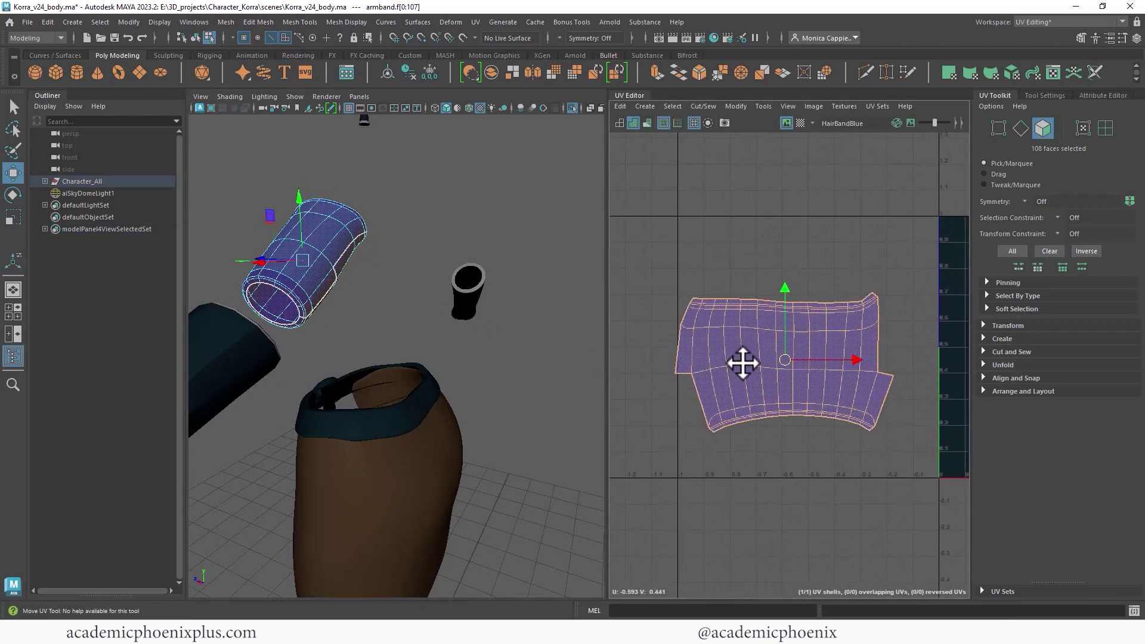
Cut the UV edges along the protruding flap at the lower end of the upper armband's shell.
{"action": "right_click_drag", "start_coordinate": [741, 363], "coordinate": [824, 337], "text": "alt"}
{"action": "middle_click_drag", "start_coordinate": [824, 338], "coordinate": [723, 314], "text": "alt"}
{"action": "right_click_drag", "start_coordinate": [786, 355], "coordinate": [798, 297], "text": "alt"}
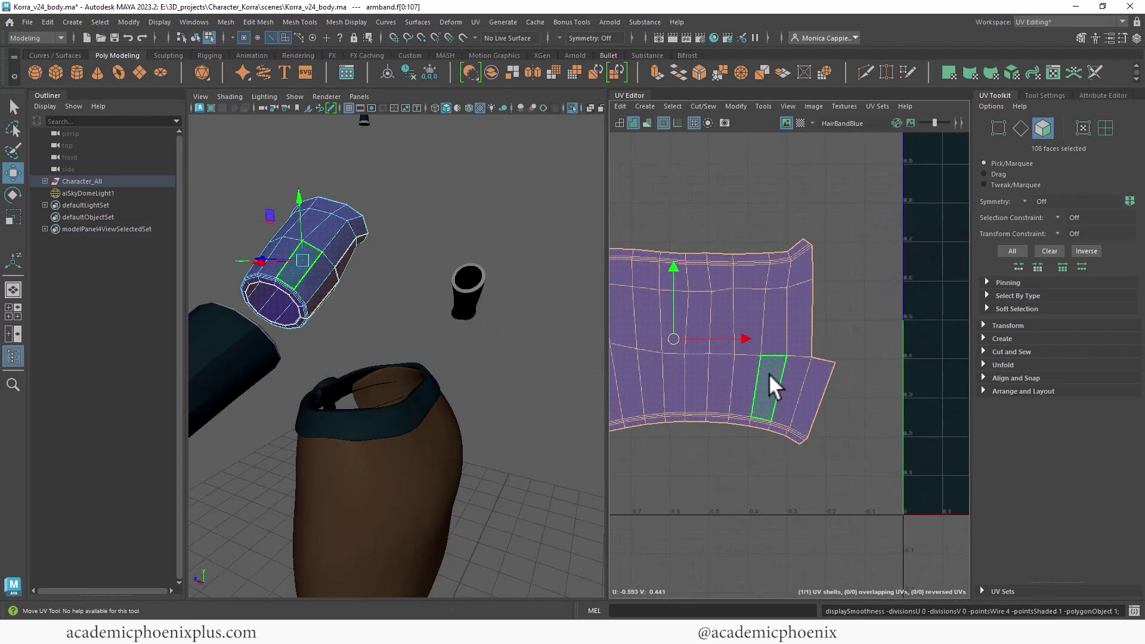
{"action": "middle_click_drag", "start_coordinate": [768, 374], "coordinate": [790, 316], "text": "alt"}
{"action": "right_click_drag", "start_coordinate": [791, 316], "coordinate": [836, 306]}
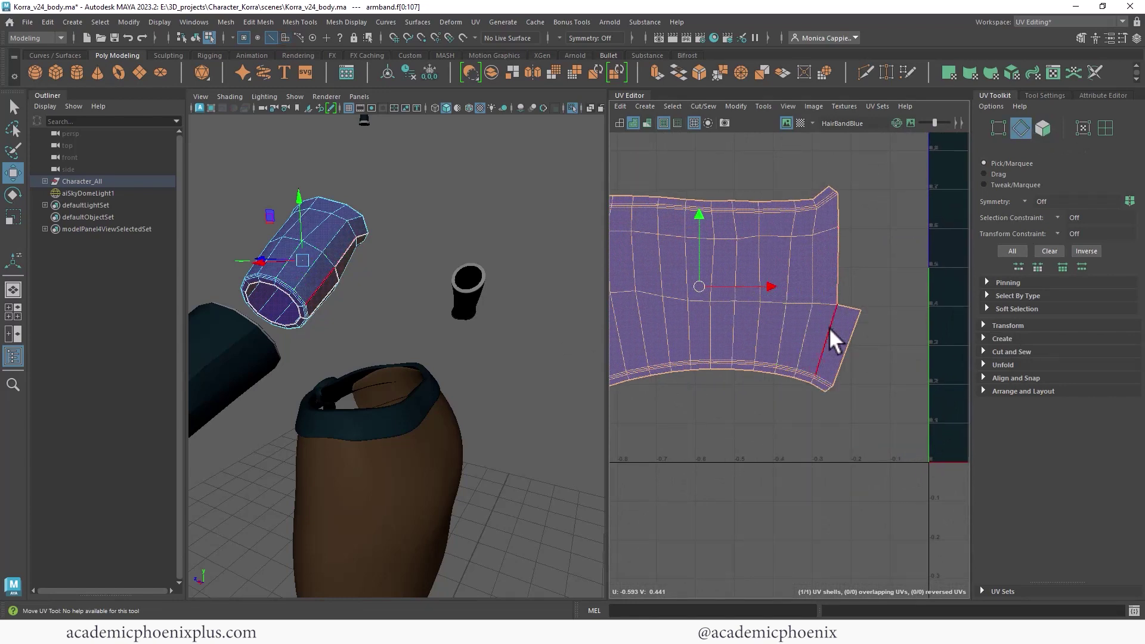
{"action": "left_click", "coordinate": [828, 332]}
{"action": "right_click_drag", "start_coordinate": [810, 356], "coordinate": [756, 378], "text": "shift"}
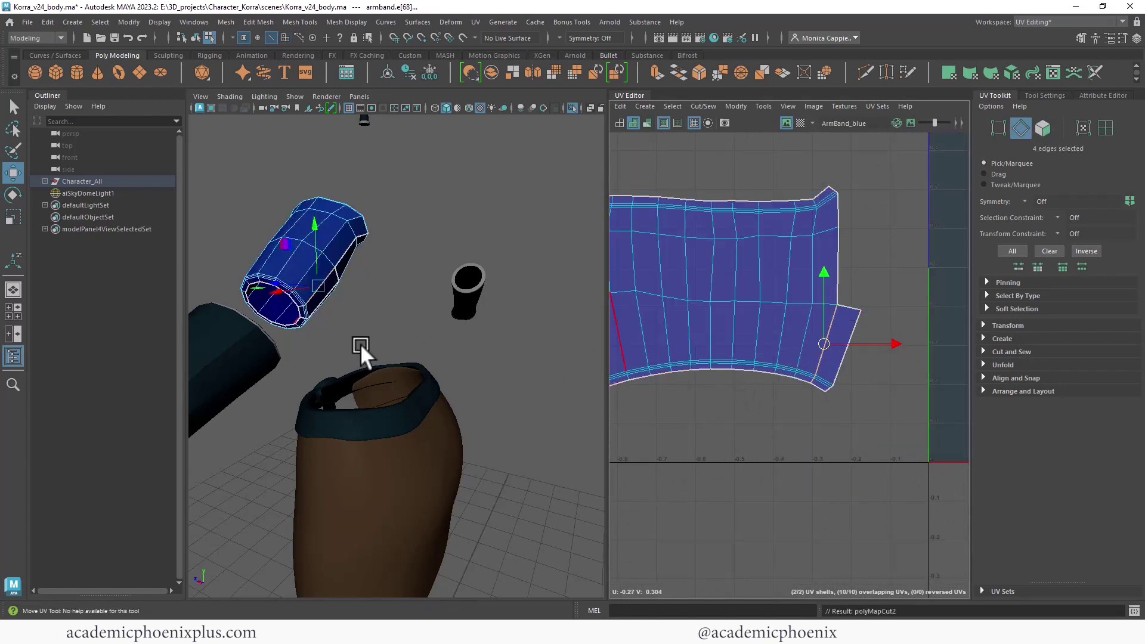
Select the matching border edges on the opposite side of the upper armband's shell and sew the cut strip onto them.
{"action": "left_click_drag", "start_coordinate": [360, 343], "coordinate": [337, 323], "text": "alt"}
{"action": "middle_click_drag", "start_coordinate": [337, 323], "coordinate": [381, 286], "text": "alt"}
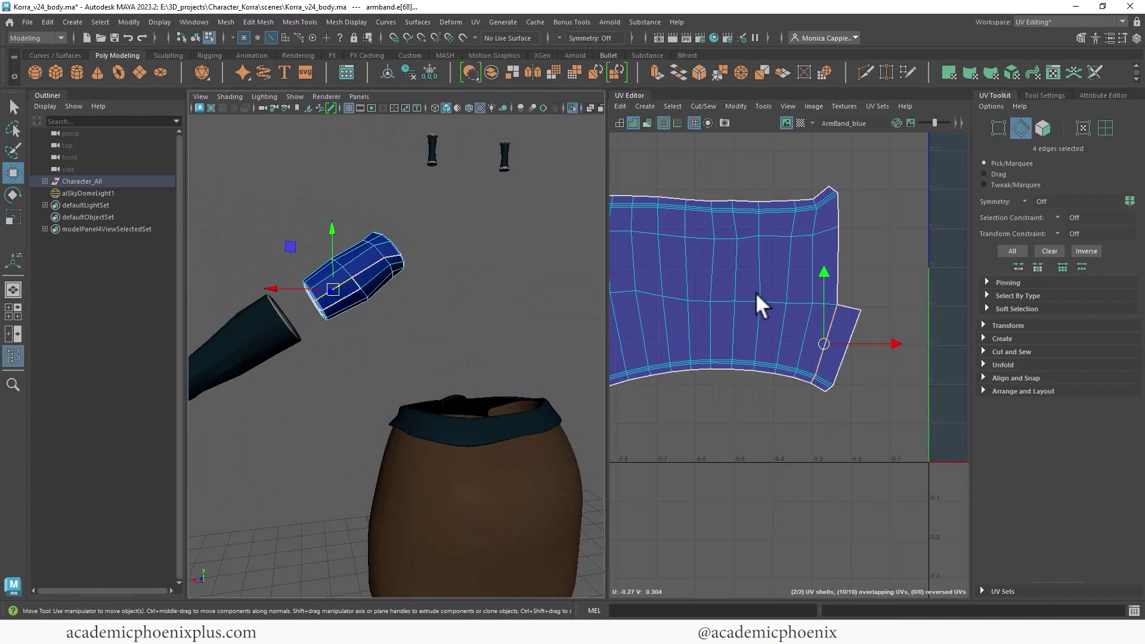
{"action": "middle_click_drag", "start_coordinate": [757, 302], "coordinate": [900, 358], "text": "alt"}
{"action": "left_click", "coordinate": [693, 364]}
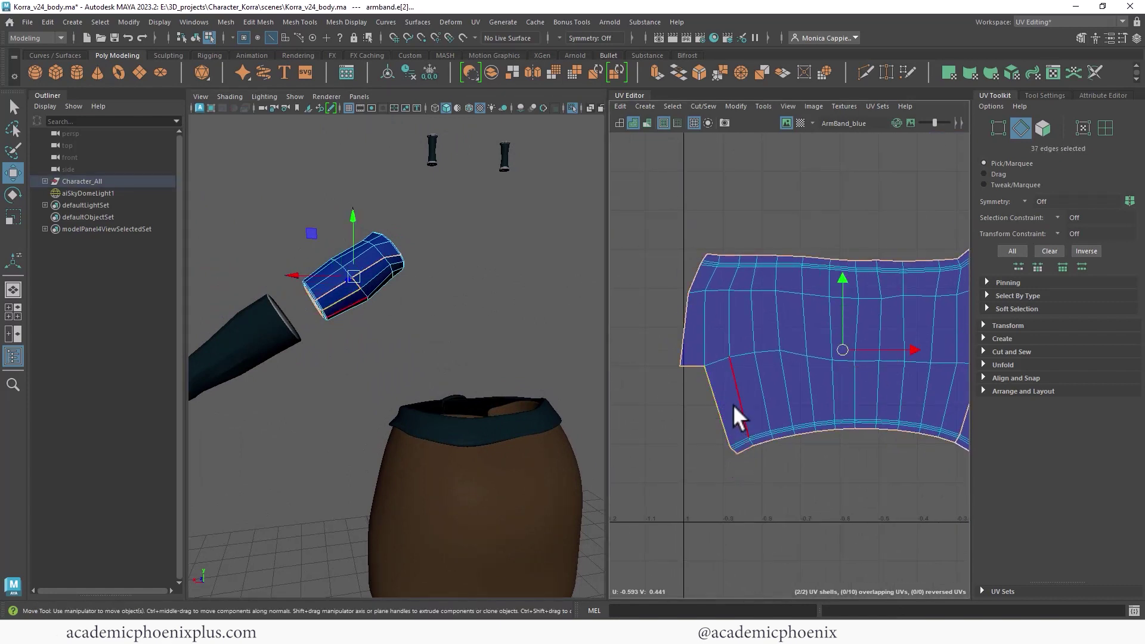
{"action": "left_click", "coordinate": [714, 391]}
{"action": "left_click", "coordinate": [714, 391], "text": "shift"}
{"action": "right_click_drag", "start_coordinate": [735, 409], "coordinate": [867, 431], "text": "alt"}
{"action": "middle_click_drag", "start_coordinate": [799, 409], "coordinate": [743, 309], "text": "alt"}
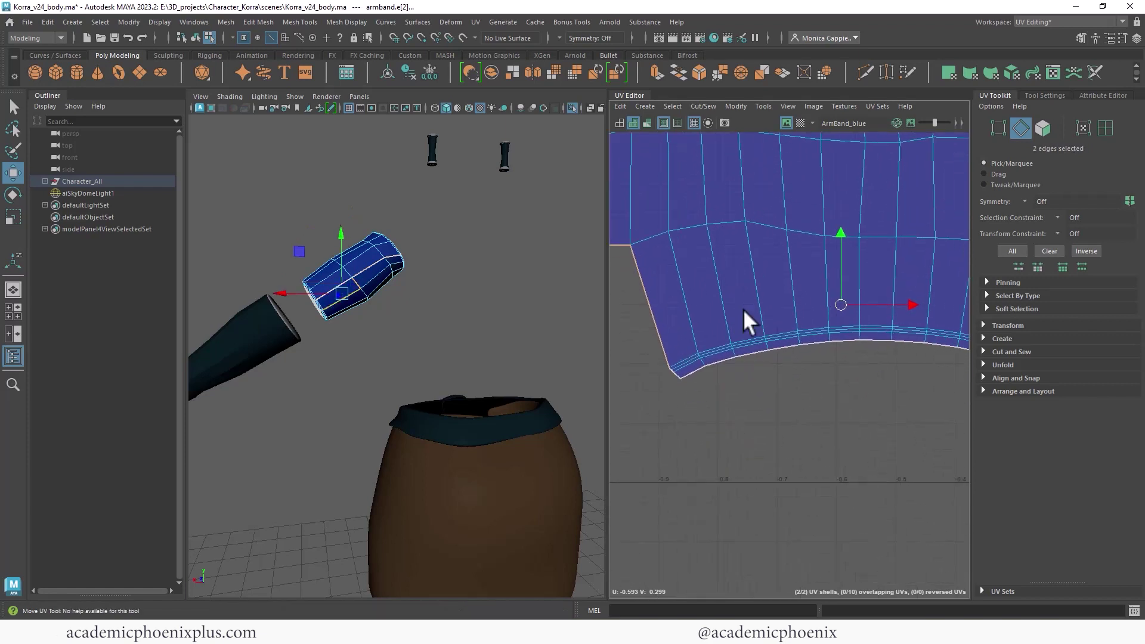
{"action": "right_click_drag", "start_coordinate": [723, 322], "coordinate": [786, 328], "text": "alt"}
{"action": "middle_click_drag", "start_coordinate": [720, 343], "coordinate": [741, 337], "text": "alt"}
{"action": "left_click", "coordinate": [677, 388], "text": "shift"}
{"action": "left_click", "coordinate": [669, 378], "text": "shift"}
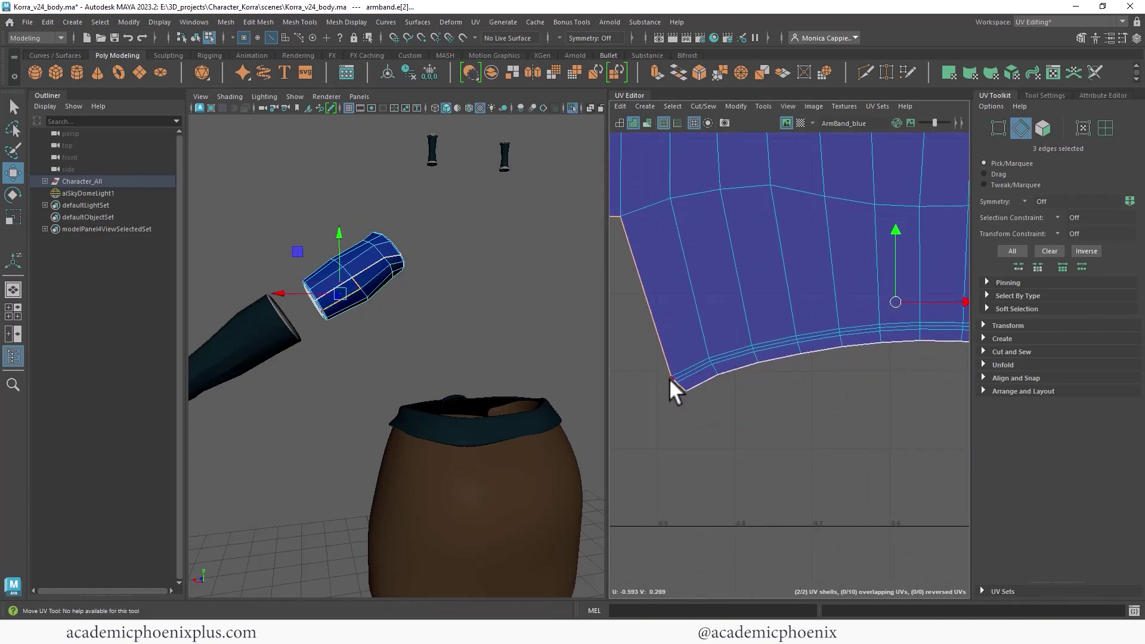
{"action": "left_click", "coordinate": [673, 378], "text": "shift"}
{"action": "right_click_drag", "start_coordinate": [668, 363], "coordinate": [668, 397], "text": "shift"}
Select the upper armband's entire UV shell and move it outside and below the 0–1 tile.
{"action": "right_click_drag", "start_coordinate": [793, 365], "coordinate": [656, 298], "text": "alt"}
{"action": "middle_click_drag", "start_coordinate": [656, 297], "coordinate": [549, 366], "text": "alt"}
{"action": "right_click_drag", "start_coordinate": [758, 328], "coordinate": [641, 364]}
{"action": "double_click", "coordinate": [739, 361]}
{"action": "right_click_drag", "start_coordinate": [797, 363], "coordinate": [650, 298], "text": "alt"}
{"action": "middle_click_drag", "start_coordinate": [646, 291], "coordinate": [720, 171], "text": "alt"}
{"action": "left_click_drag", "start_coordinate": [817, 257], "coordinate": [694, 387]}
{"action": "right_click_drag", "start_coordinate": [769, 371], "coordinate": [655, 340], "text": "alt"}
{"action": "left_click_drag", "start_coordinate": [720, 363], "coordinate": [721, 382]}
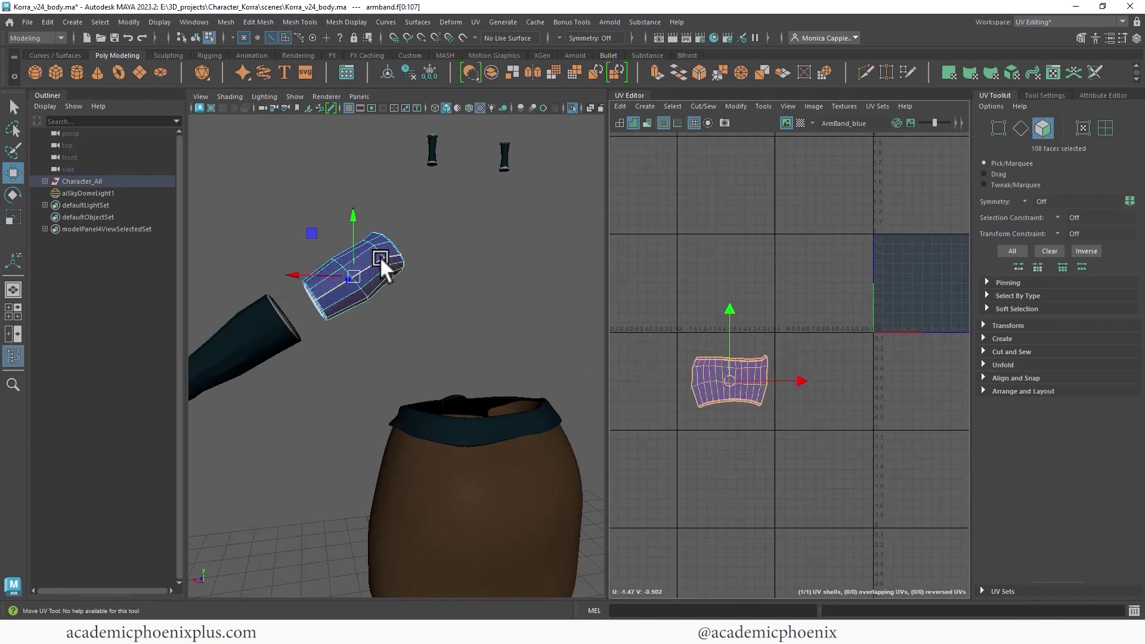
Return to object mode, show the checker texture and select the opposite forearm's armband.
{"action": "right_click_drag", "start_coordinate": [380, 257], "coordinate": [427, 233]}
{"action": "left_click", "coordinate": [800, 123]}
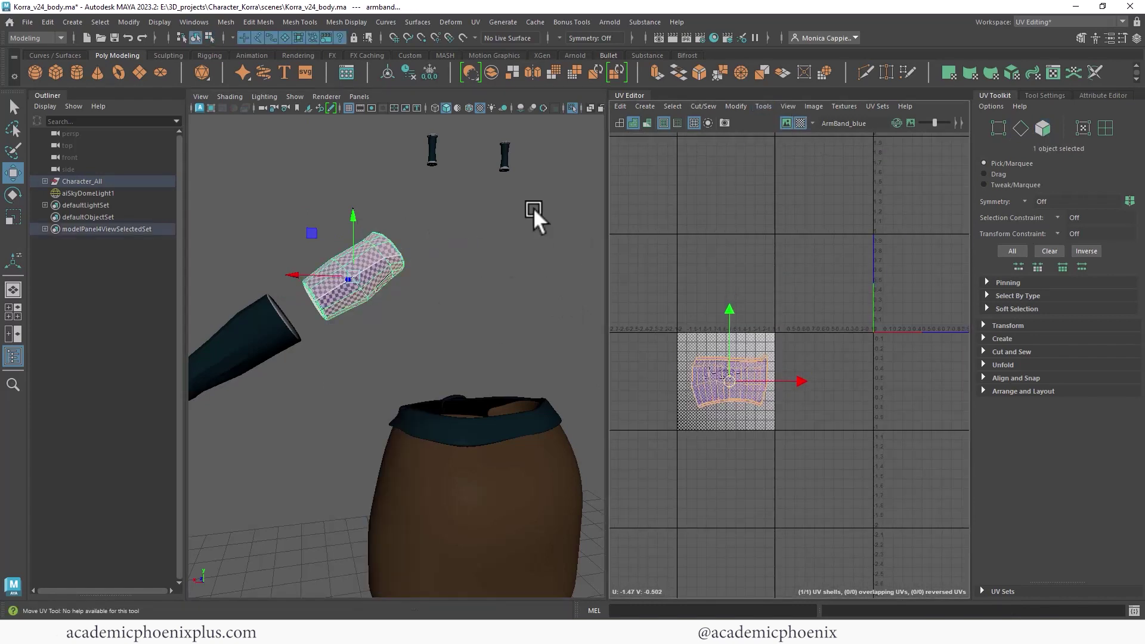
{"action": "left_click_drag", "start_coordinate": [533, 209], "coordinate": [412, 315], "text": "alt"}
{"action": "left_click", "coordinate": [410, 314]}
{"action": "left_click", "coordinate": [336, 246]}
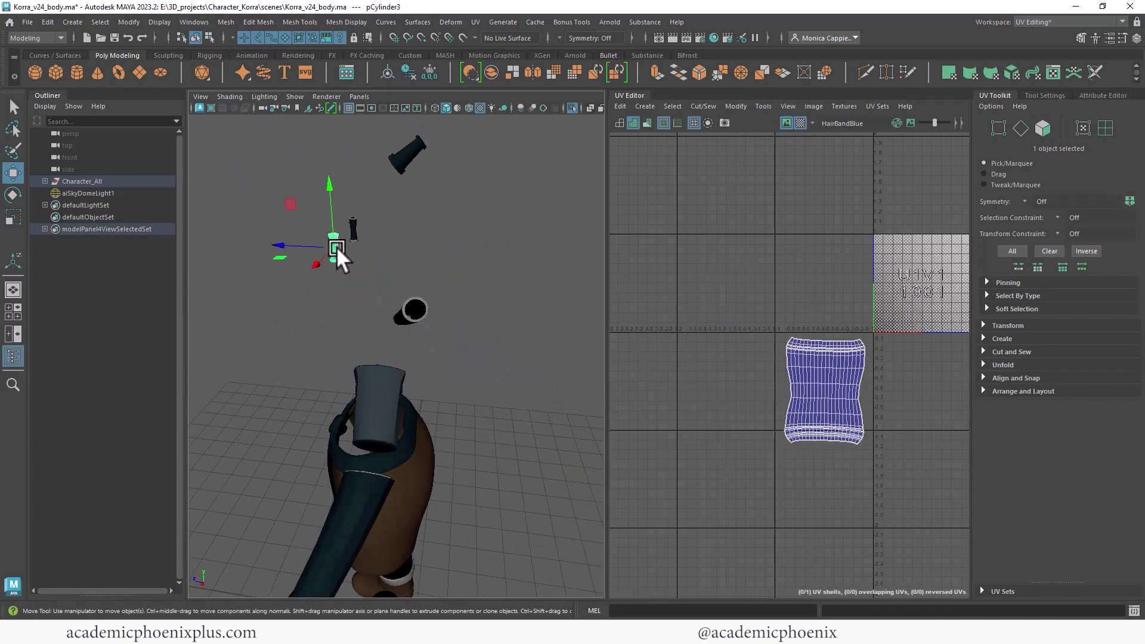
{"action": "left_click", "coordinate": [419, 319]}
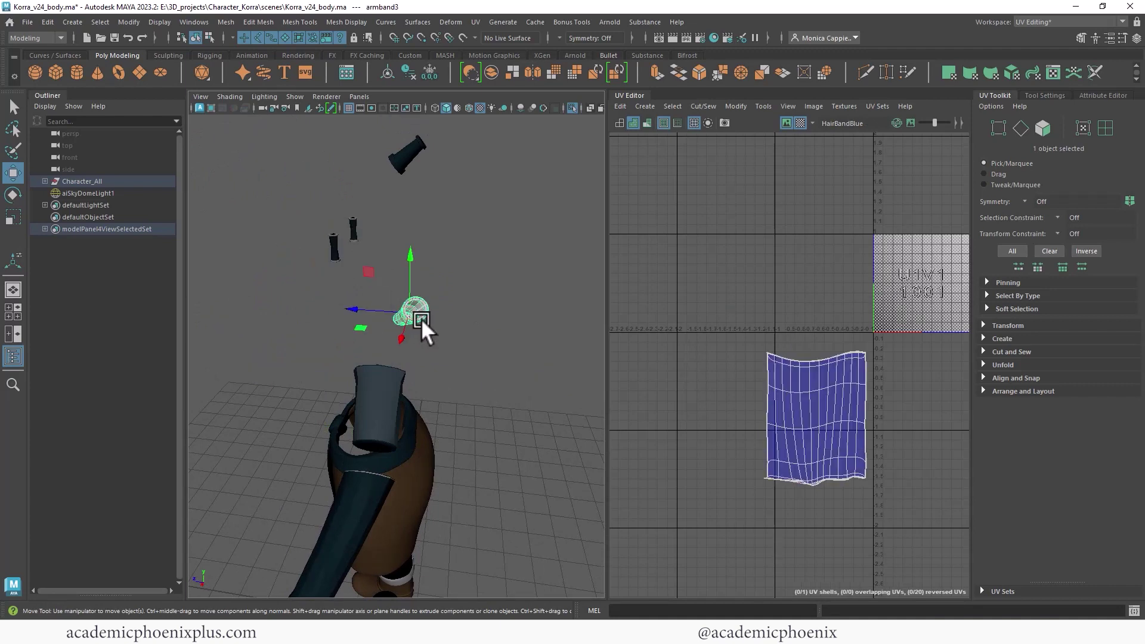
Select all faces of the opposite forearm's armband and unfold its UV shell.
{"action": "key", "text": "f"}
{"action": "right_click_drag", "start_coordinate": [785, 444], "coordinate": [692, 442]}
{"action": "left_click", "coordinate": [797, 453]}
{"action": "double_click", "coordinate": [827, 436]}
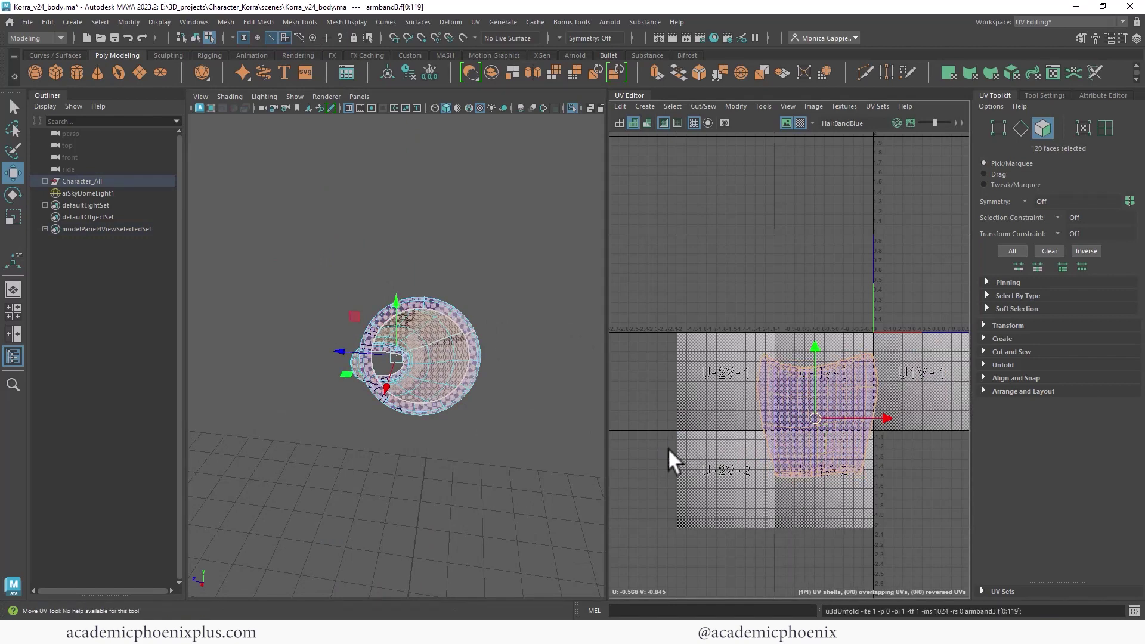
Select a lengthwise edge loop on the opposite forearm's armband and cut the UVs along it.
{"action": "left_click_drag", "start_coordinate": [353, 459], "coordinate": [465, 390], "text": "alt"}
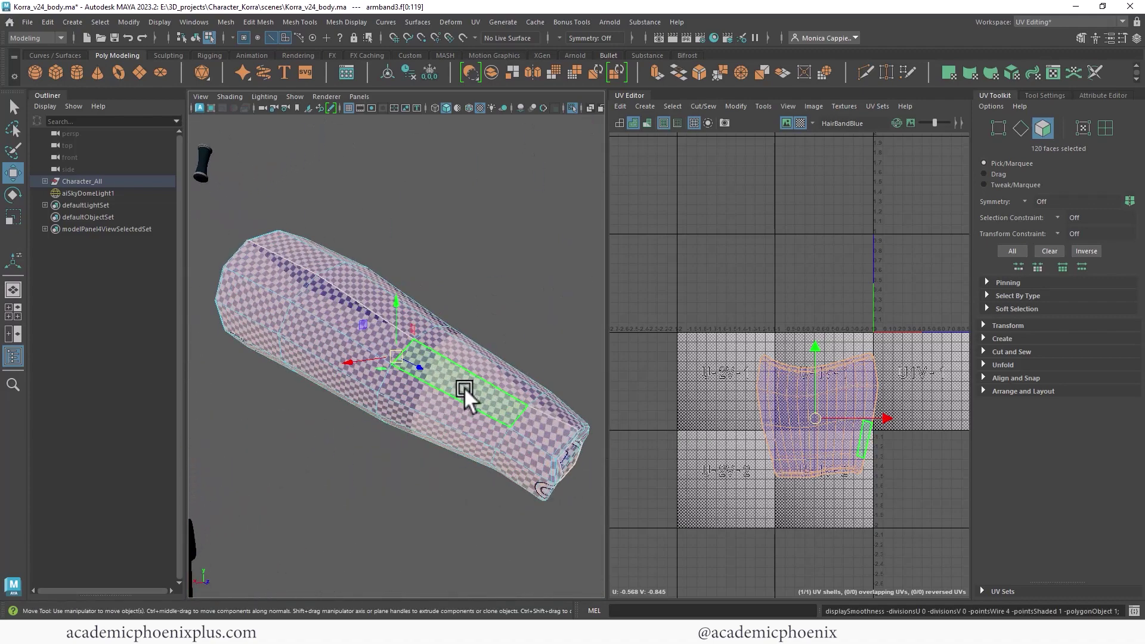
{"action": "left_click", "coordinate": [391, 449]}
{"action": "left_click_drag", "start_coordinate": [391, 449], "coordinate": [486, 396], "text": "alt"}
{"action": "right_click_drag", "start_coordinate": [432, 279], "coordinate": [441, 253]}
{"action": "double_click", "coordinate": [368, 363]}
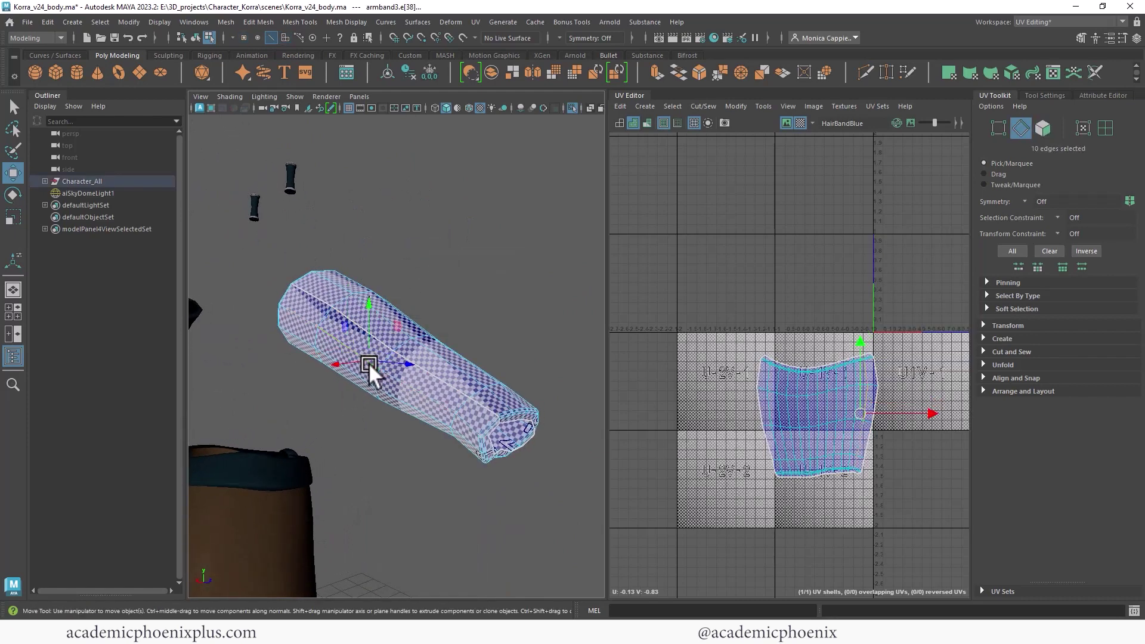
{"action": "right_click_drag", "start_coordinate": [825, 396], "coordinate": [779, 416], "text": "shift"}
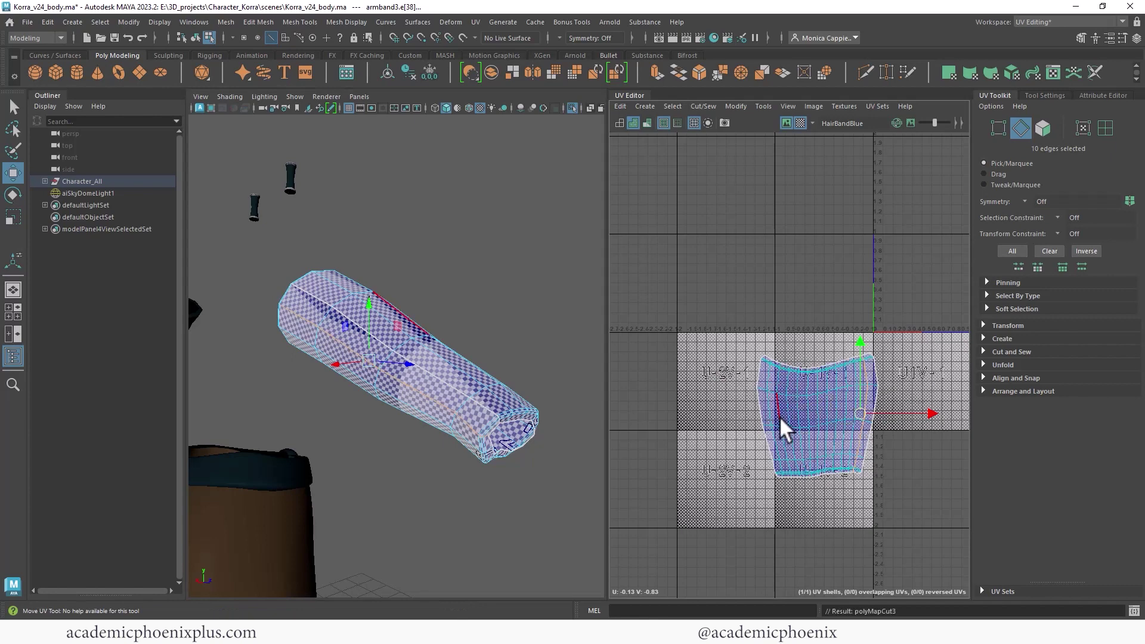
Sew the separated UV strip onto the matching border edges on the other side of the armband's shell.
{"action": "left_click", "coordinate": [757, 367]}
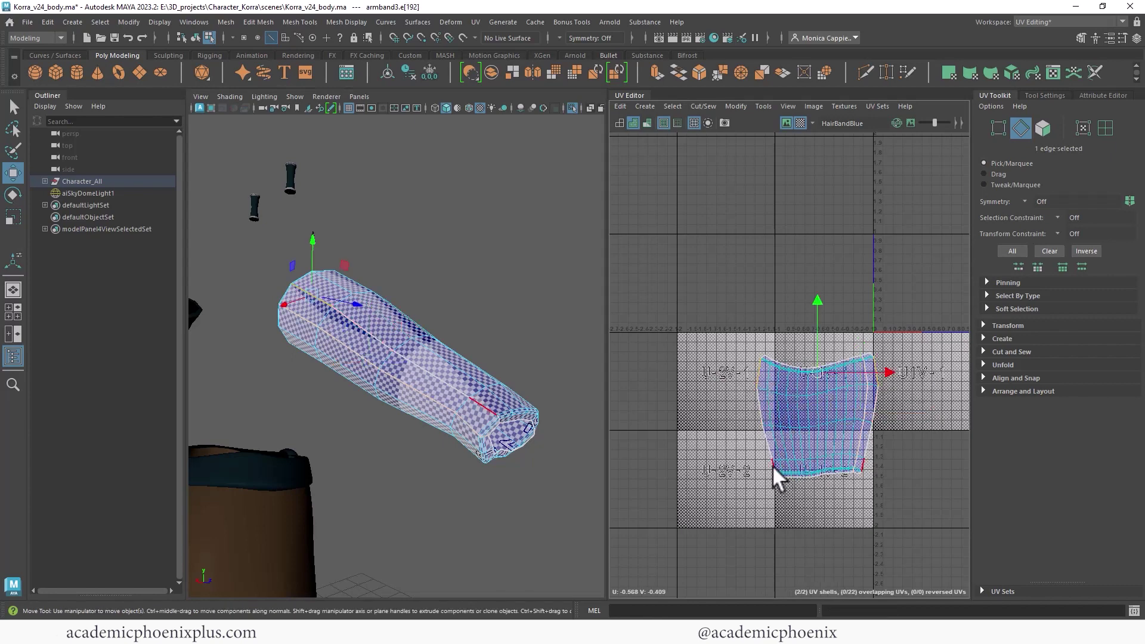
{"action": "double_click", "coordinate": [772, 463], "text": "shift"}
{"action": "mouse_move", "coordinate": [772, 463]}
{"action": "right_mouse_down", "text": "shift"}
{"action": "mouse_move", "coordinate": [775, 446]}
{"action": "mouse_move", "coordinate": [771, 485]}
{"action": "right_mouse_up", "text": "shift"}
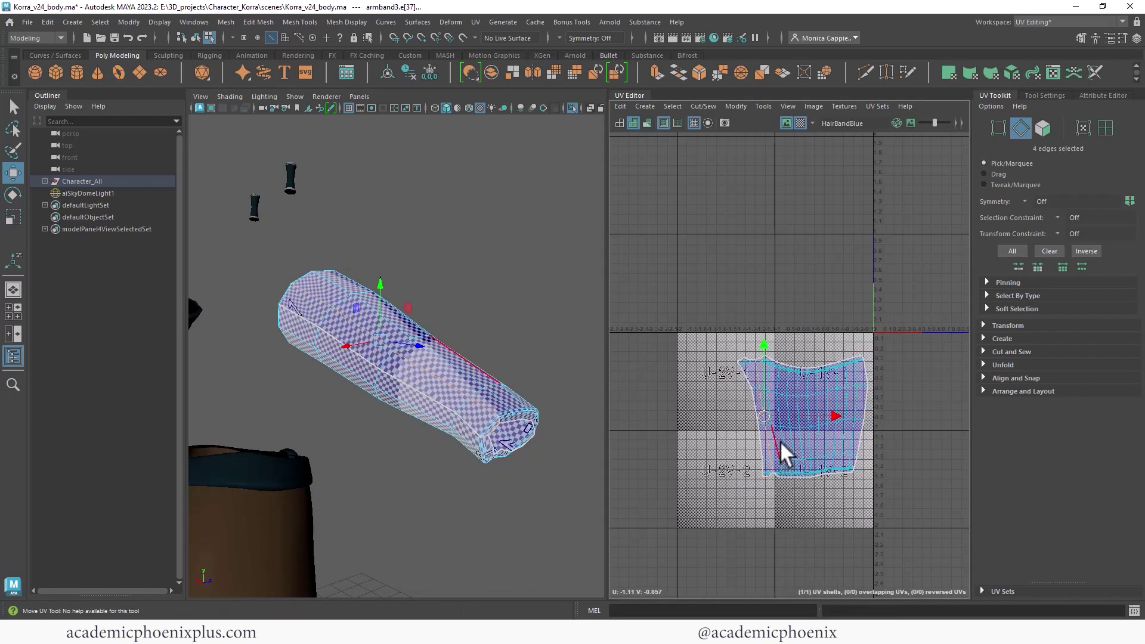
Hide the checker texture and sew the split edges at the notch in the armband shell's upper border.
{"action": "right_click_drag", "start_coordinate": [806, 395], "coordinate": [667, 402]}
{"action": "double_click", "coordinate": [799, 396]}
{"action": "right_click_drag", "start_coordinate": [770, 387], "coordinate": [1068, 430], "text": "alt"}
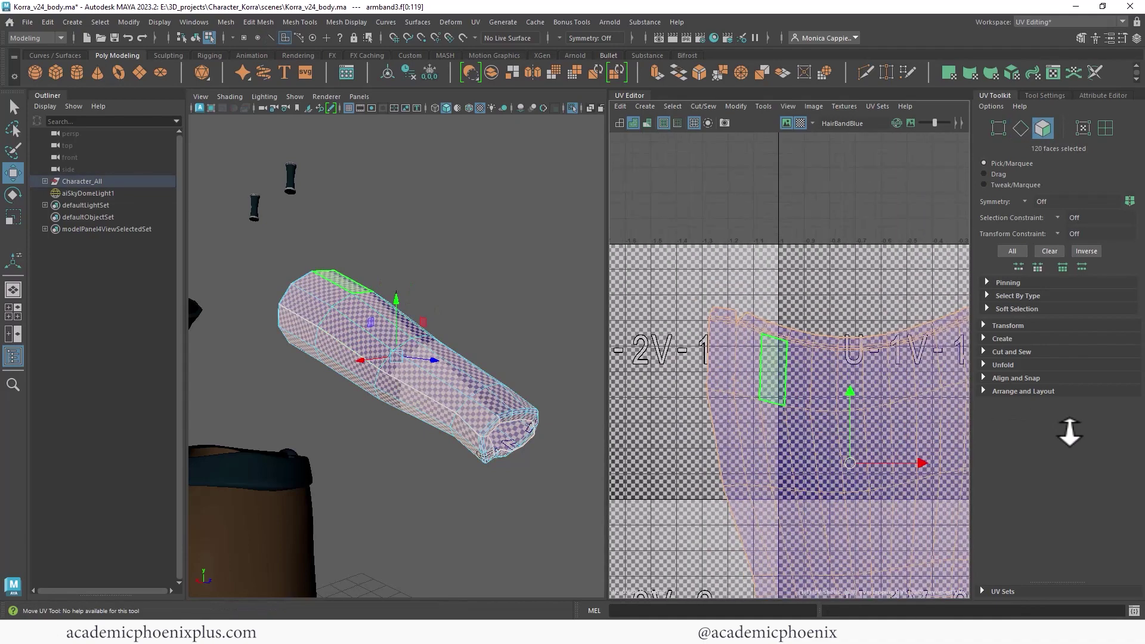
{"action": "right_click_drag", "start_coordinate": [738, 359], "coordinate": [845, 331], "text": "alt"}
{"action": "left_click", "coordinate": [797, 123]}
{"action": "scroll", "coordinate": [750, 296], "scroll_direction": "up", "scroll_amount": 2}
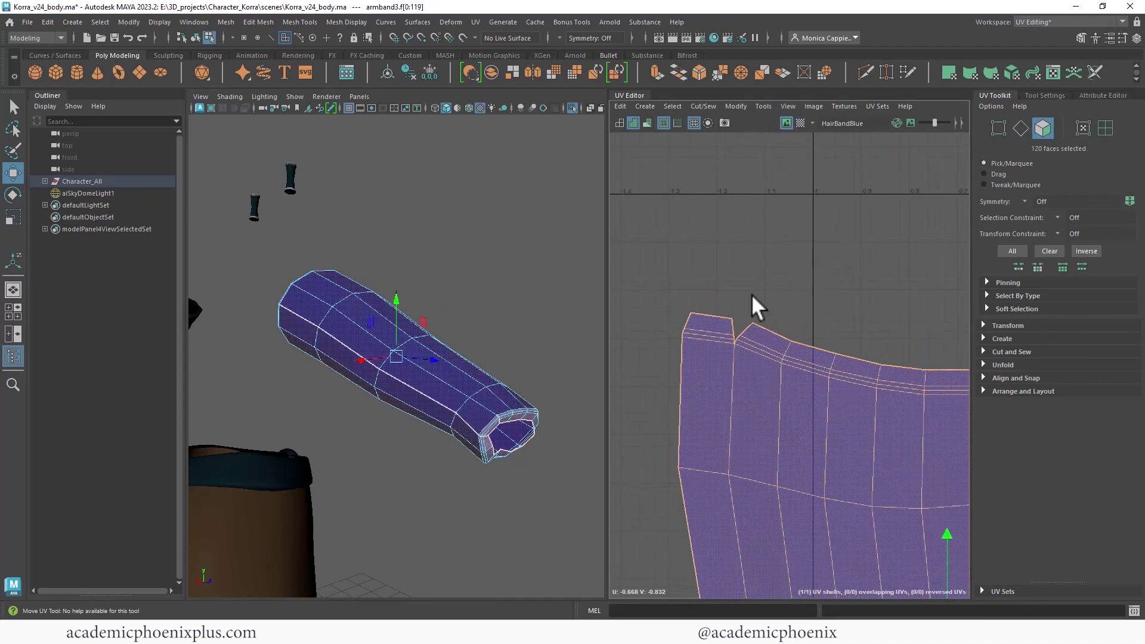
{"action": "right_click_drag", "start_coordinate": [735, 326], "coordinate": [736, 300]}
{"action": "left_click", "coordinate": [734, 335]}
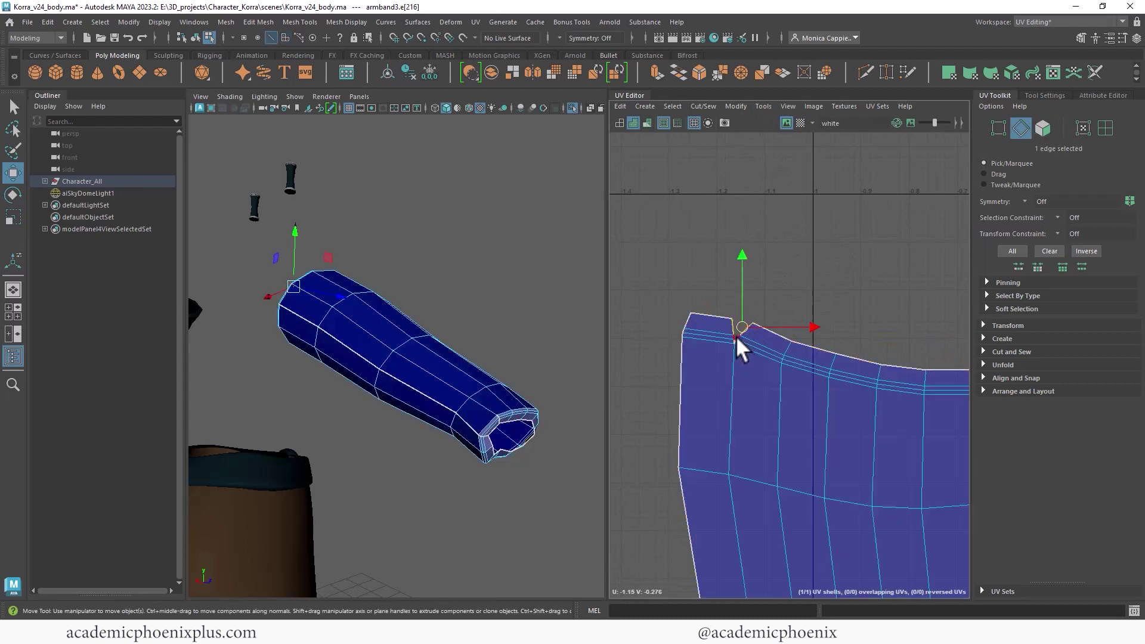
{"action": "left_click", "coordinate": [733, 339], "text": "shift"}
{"action": "right_click_drag", "start_coordinate": [773, 366], "coordinate": [800, 383], "text": "shift"}
Select the split edges at the notch in the armband shell's lower border and sew them together.
{"action": "middle_click_drag", "start_coordinate": [761, 481], "coordinate": [604, 370], "text": "alt"}
{"action": "left_click", "coordinate": [654, 370]}
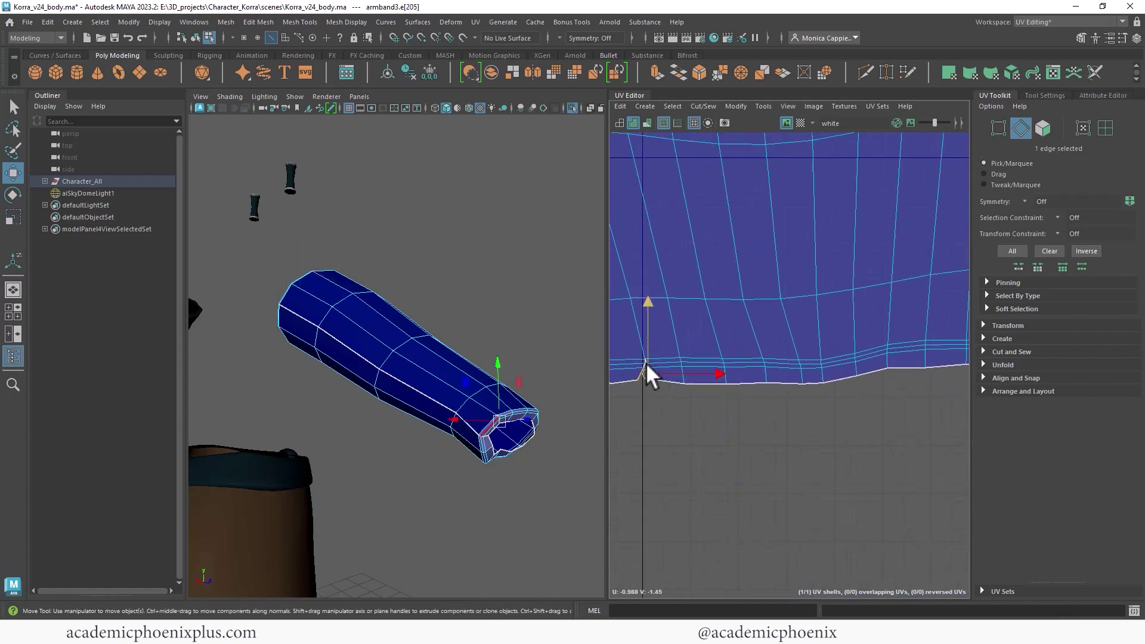
{"action": "key", "text": "q"}
{"action": "left_click", "coordinate": [645, 363], "text": "shift"}
{"action": "left_click", "coordinate": [645, 359], "text": "shift"}
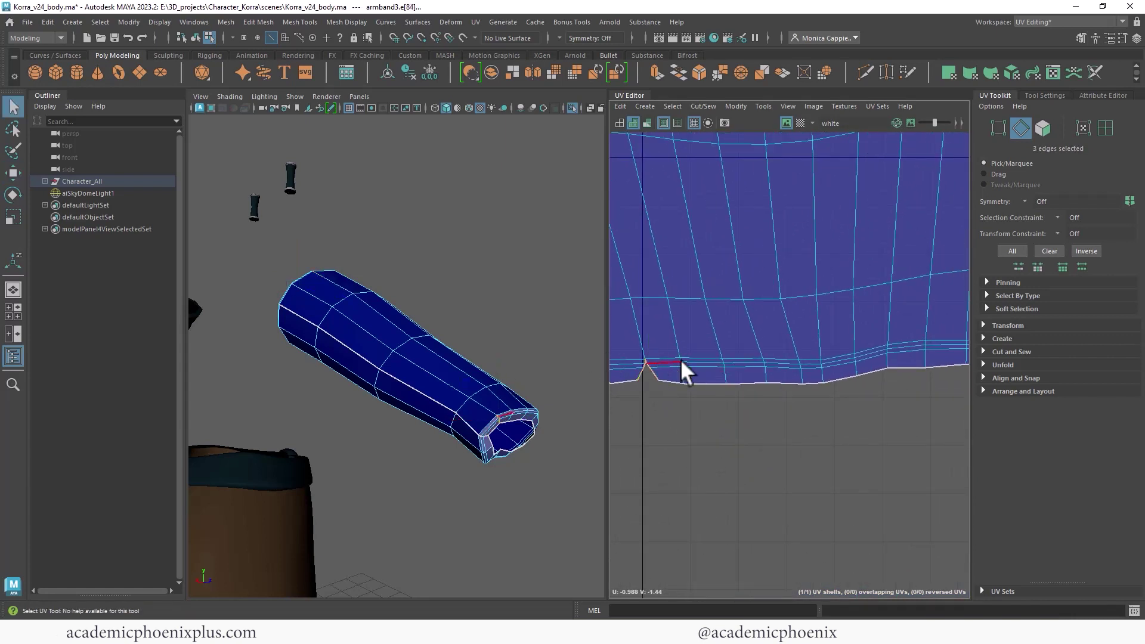
{"action": "key", "text": "g"}
Select the armband's entire UV shell, unfold it and scale it down uniformly to about half size.
{"action": "right_click_drag", "start_coordinate": [745, 309], "coordinate": [769, 325]}
{"action": "left_click", "coordinate": [739, 327]}
{"action": "double_click", "coordinate": [741, 328]}
{"action": "right_click_drag", "start_coordinate": [697, 321], "coordinate": [627, 322], "text": "shift"}
{"action": "key", "text": "w"}
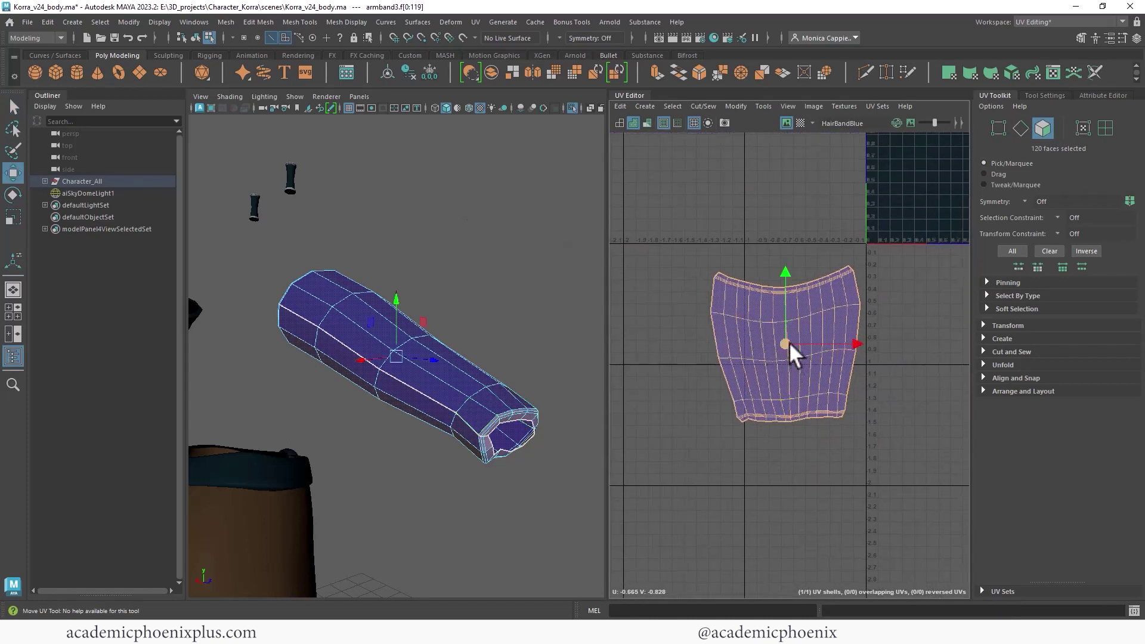
{"action": "key", "text": "r"}
{"action": "left_click_drag", "start_coordinate": [789, 342], "coordinate": [753, 406]}
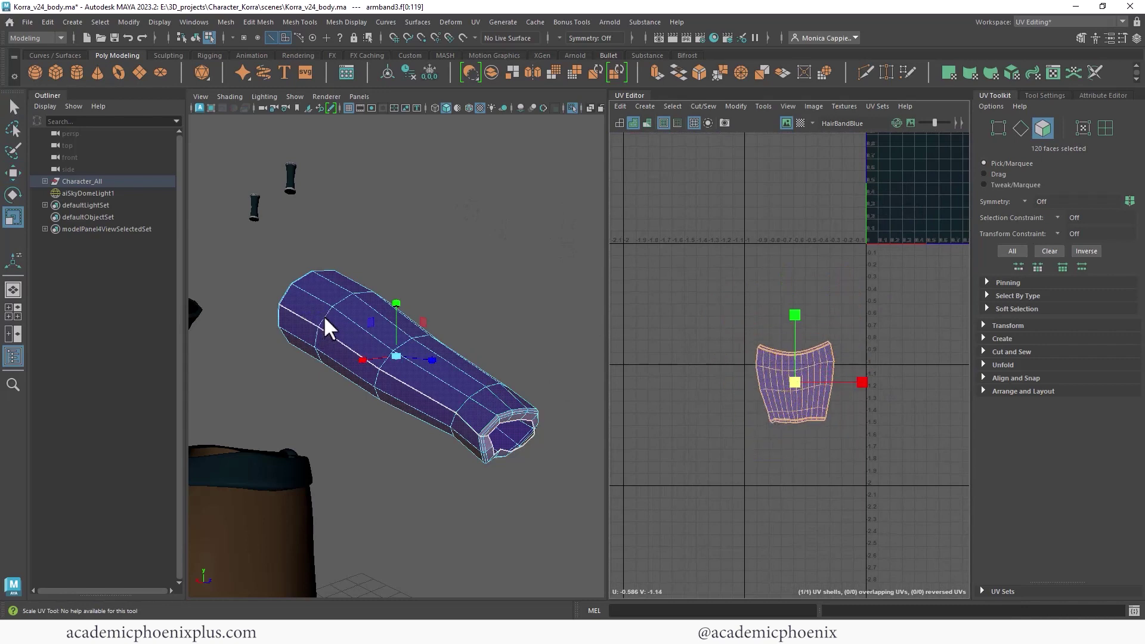
Return to object mode, select the blue hair band at the back of the head and unfold its UVs.
{"action": "right_click_drag", "start_coordinate": [325, 318], "coordinate": [312, 231]}
{"action": "left_click", "coordinate": [447, 239]}
{"action": "left_click_drag", "start_coordinate": [409, 283], "coordinate": [345, 309], "text": "alt"}
{"action": "middle_click_drag", "start_coordinate": [501, 303], "coordinate": [403, 342], "text": "alt"}
{"action": "left_click_drag", "start_coordinate": [476, 322], "coordinate": [420, 270], "text": "alt"}
{"action": "middle_click_drag", "start_coordinate": [420, 271], "coordinate": [410, 357], "text": "alt"}
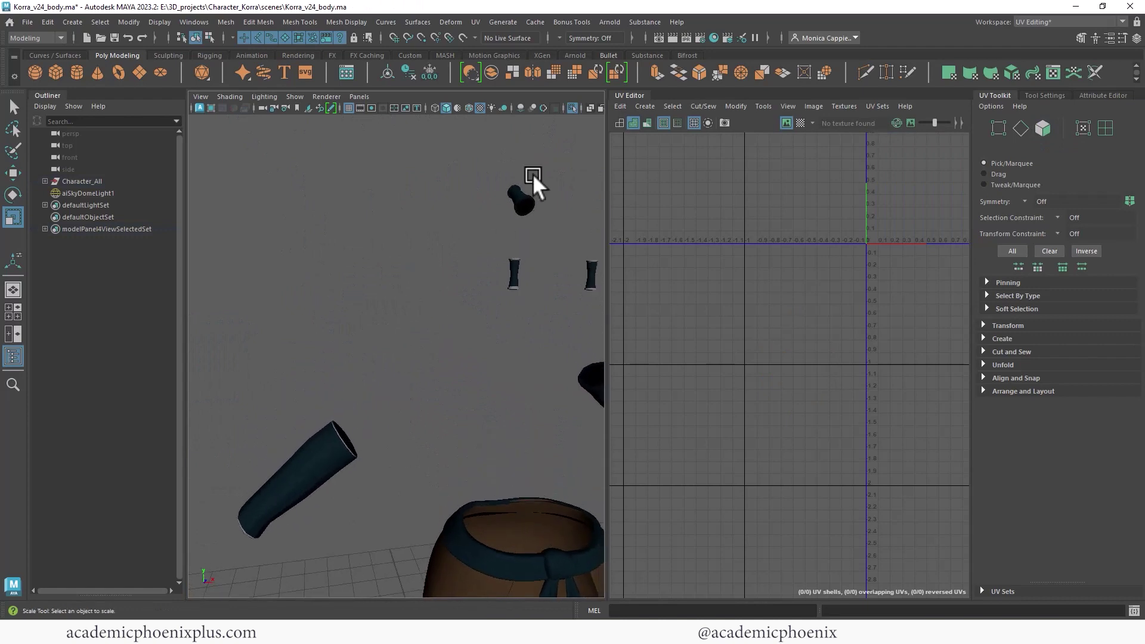
{"action": "left_click", "coordinate": [523, 202]}
{"action": "key", "text": "f"}
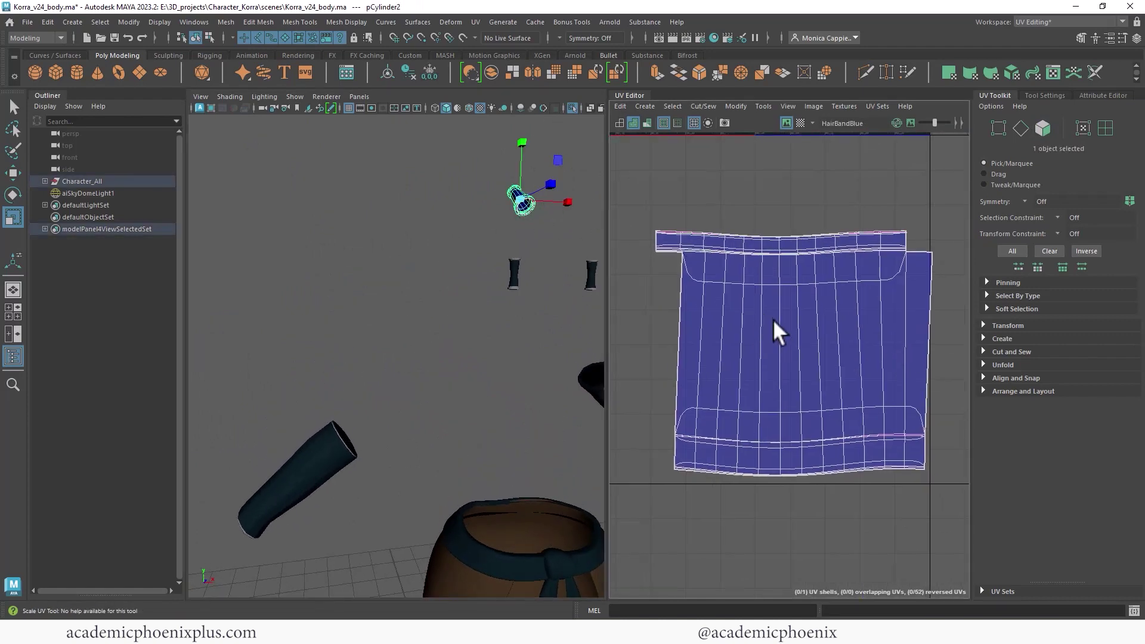
{"action": "right_click_drag", "start_coordinate": [771, 326], "coordinate": [642, 356]}
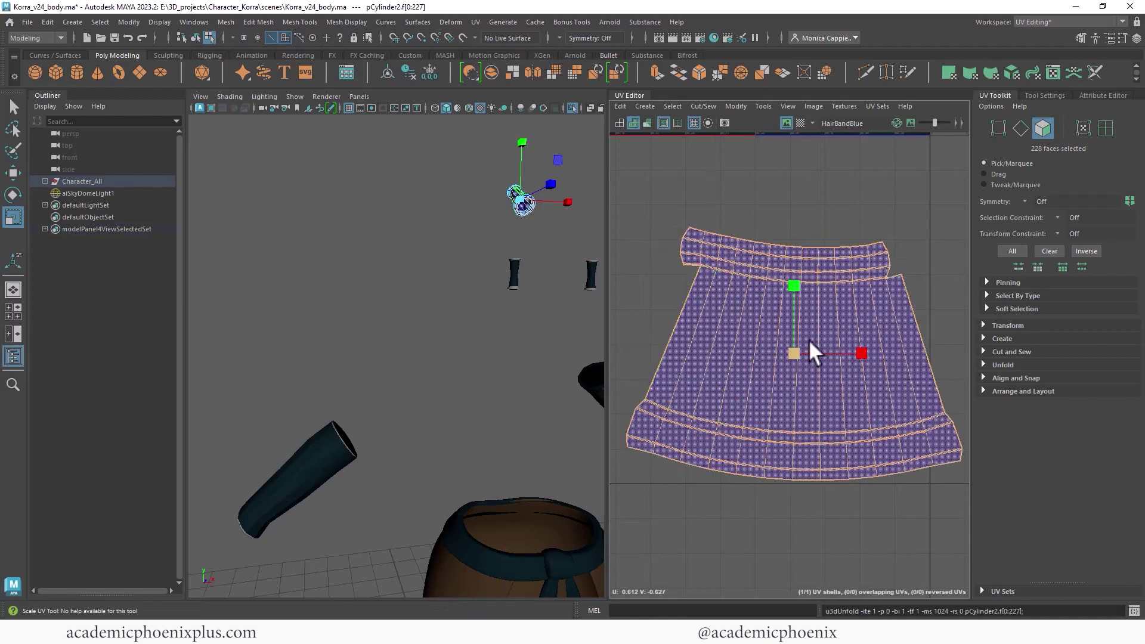
{"action": "left_click", "coordinate": [899, 217]}
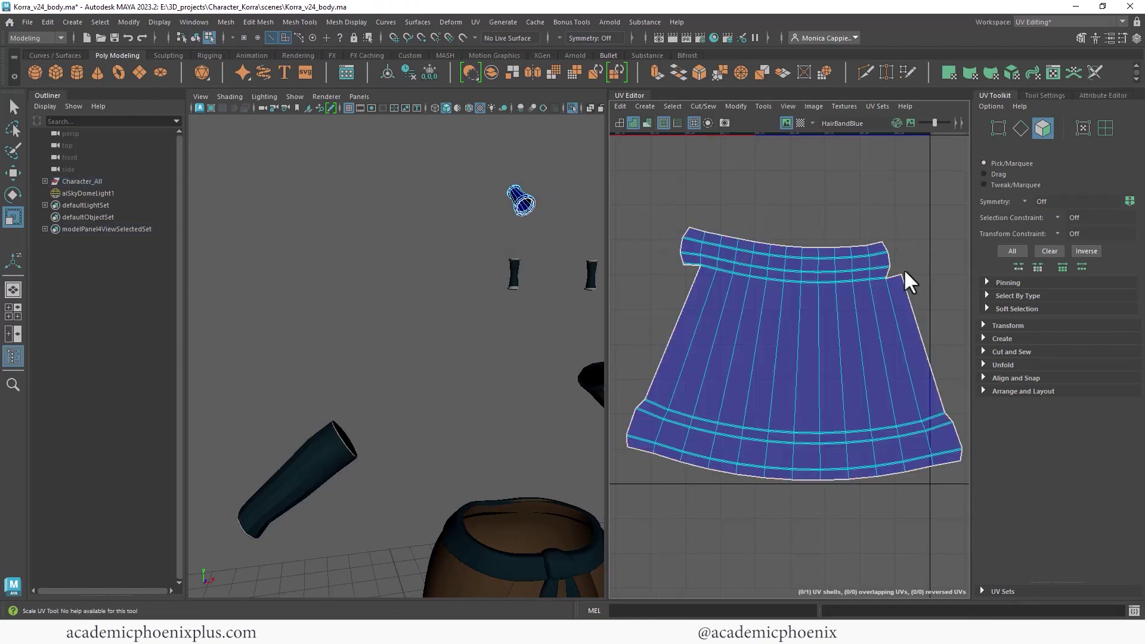
Select the lengthwise edge loop near one end of the hair band's UV shell and cut the UVs along it.
{"action": "right_click_drag", "start_coordinate": [906, 270], "coordinate": [903, 237]}
{"action": "left_click_drag", "start_coordinate": [591, 256], "coordinate": [200, 388], "text": "alt"}
{"action": "right_click_drag", "start_coordinate": [846, 265], "coordinate": [924, 301], "text": "alt"}
{"action": "middle_click_drag", "start_coordinate": [819, 295], "coordinate": [866, 268], "text": "alt"}
{"action": "double_click", "coordinate": [750, 257]}
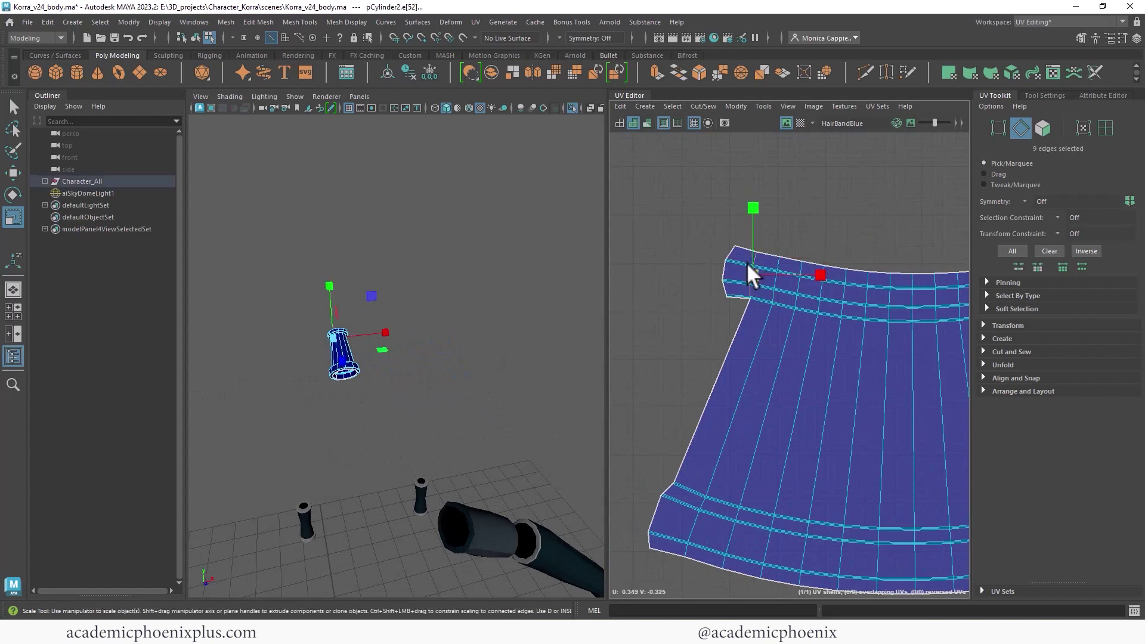
{"action": "right_click_drag", "start_coordinate": [772, 311], "coordinate": [722, 328], "text": "shift"}
Sew the cut-off end piece of the hair band's upper strip onto the matching edges at the opposite end.
{"action": "middle_click_drag", "start_coordinate": [812, 303], "coordinate": [647, 337], "text": "alt"}
{"action": "left_click", "coordinate": [838, 303]}
{"action": "double_click", "coordinate": [853, 342], "text": "shift"}
{"action": "right_click_drag", "start_coordinate": [815, 368], "coordinate": [671, 325], "text": "shift"}
{"action": "middle_click_drag", "start_coordinate": [700, 351], "coordinate": [637, 323], "text": "alt"}
{"action": "scroll", "coordinate": [752, 336], "scroll_direction": "up", "scroll_amount": 3}
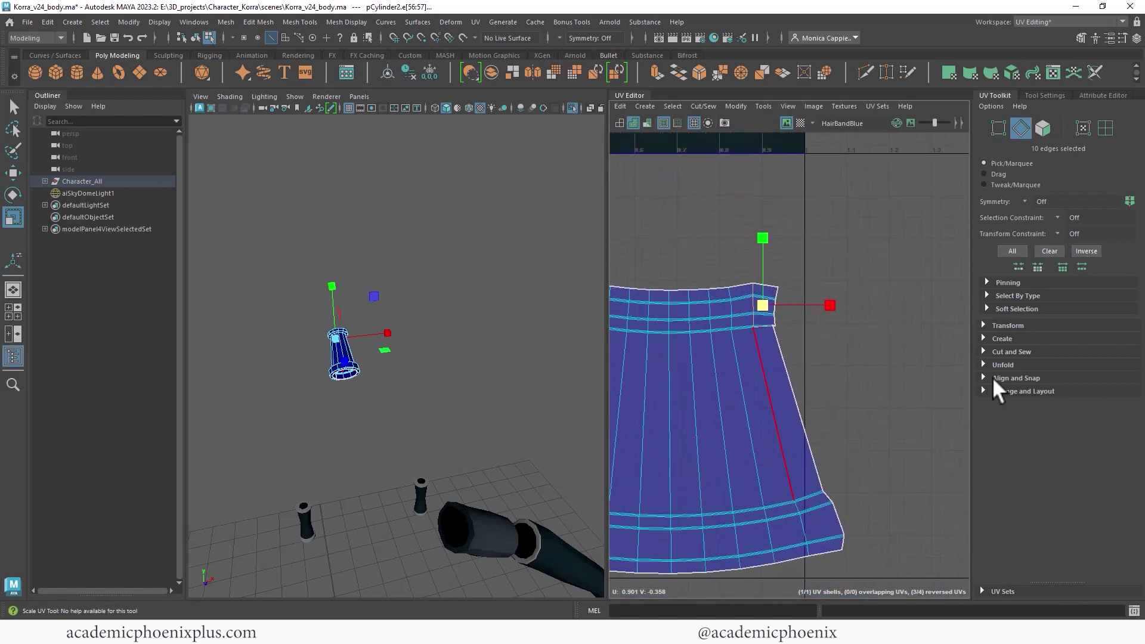
Select all faces of the hair band's UV shell and unfold it again.
{"action": "right_click_drag", "start_coordinate": [759, 334], "coordinate": [644, 323], "text": "alt"}
{"action": "middle_click_drag", "start_coordinate": [644, 324], "coordinate": [719, 322], "text": "alt"}
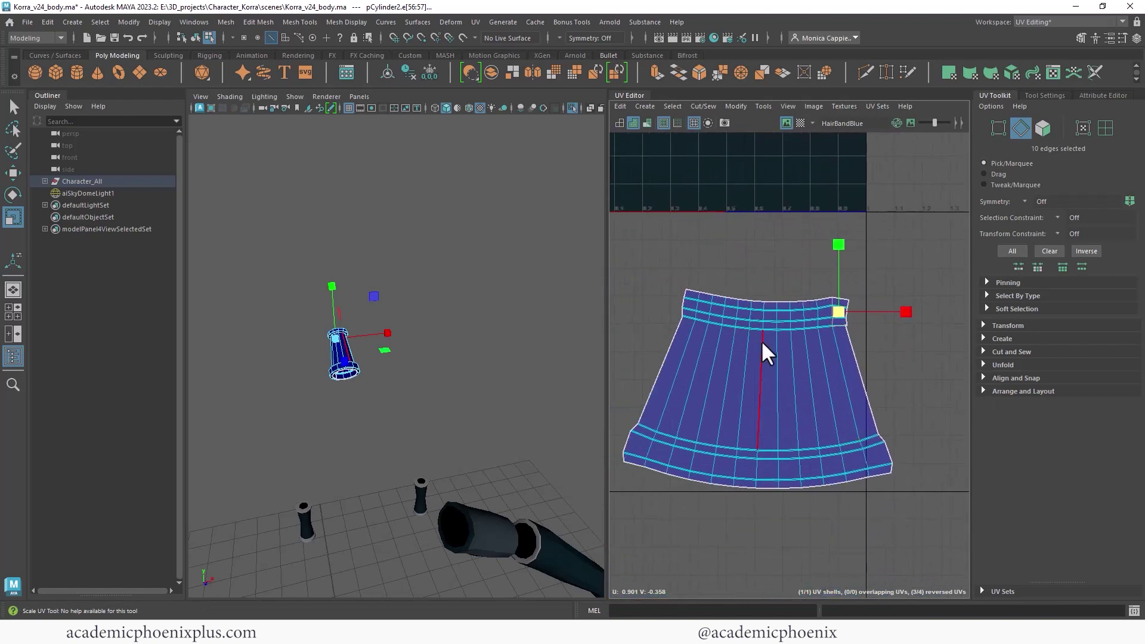
{"action": "right_click_drag", "start_coordinate": [760, 344], "coordinate": [630, 371]}
{"action": "double_click", "coordinate": [760, 358]}
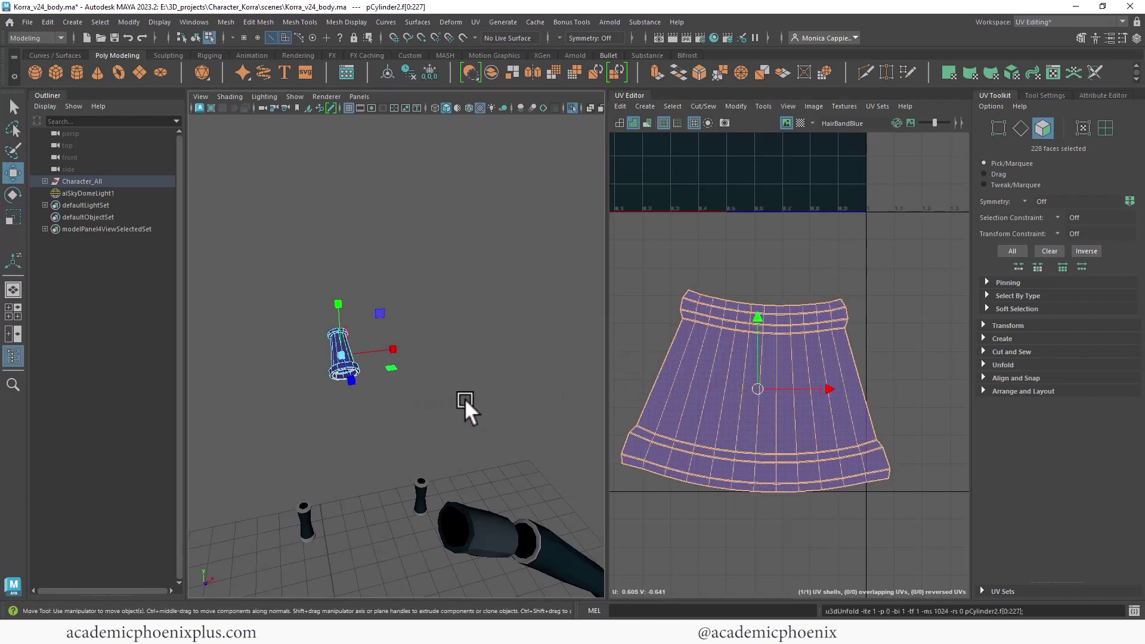
{"action": "key", "text": "w"}
Select the brown skirt in object mode and save the scene under the new name Korra_v25_UVaccessories.ma.
{"action": "right_click_drag", "start_coordinate": [470, 366], "coordinate": [243, 294], "text": "alt"}
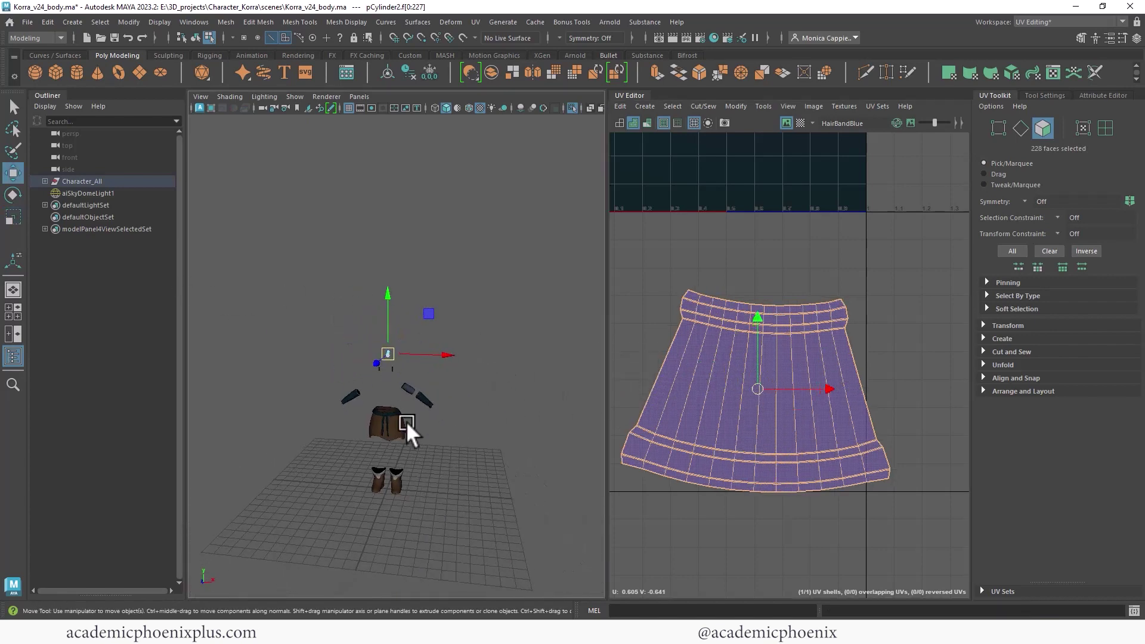
{"action": "left_click", "coordinate": [406, 423]}
{"action": "right_click_drag", "start_coordinate": [425, 424], "coordinate": [442, 255]}
{"action": "left_click", "coordinate": [402, 432]}
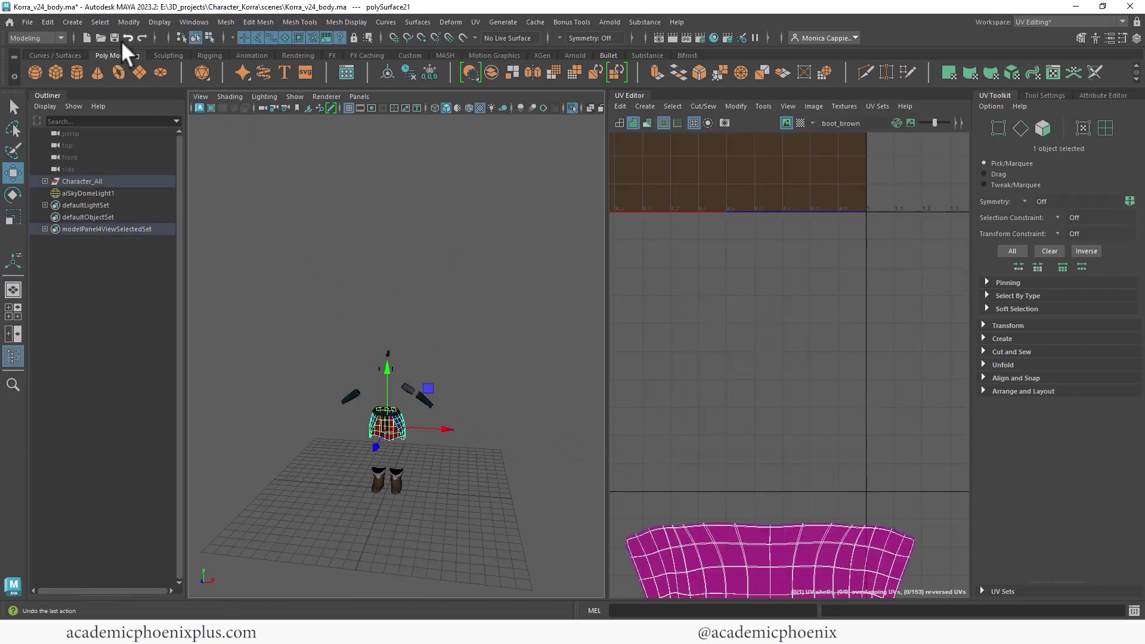
{"action": "left_click", "coordinate": [27, 22]}
{"action": "left_click", "coordinate": [74, 84]}
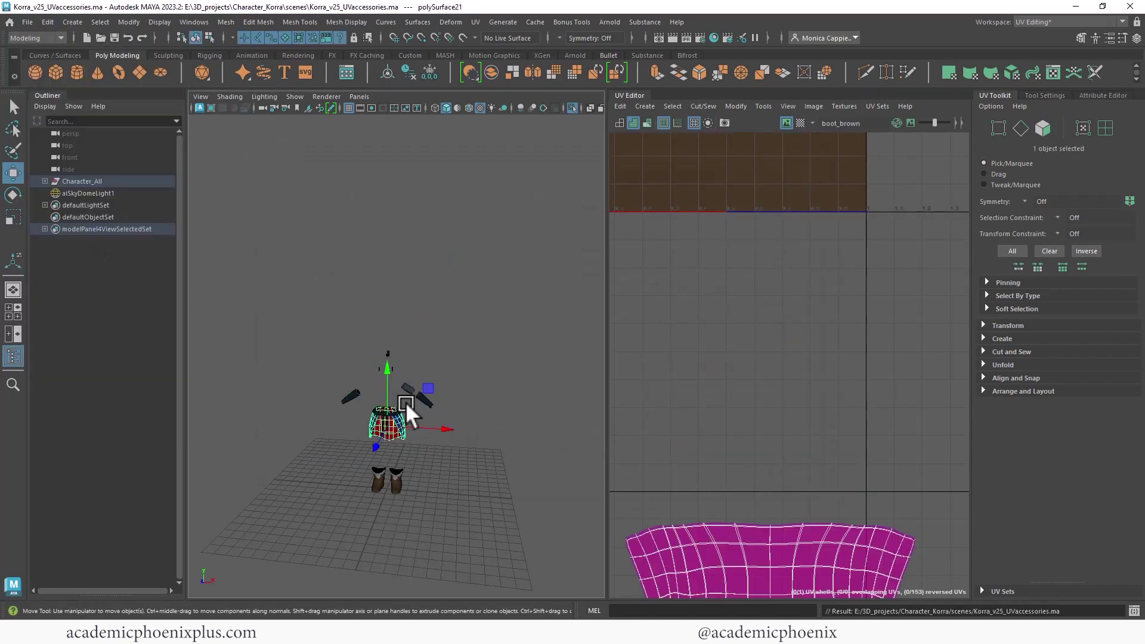
Switch the skirt to edge mode and select the edge loop along its waist.
{"action": "key", "text": "f"}
{"action": "key", "text": "f"}
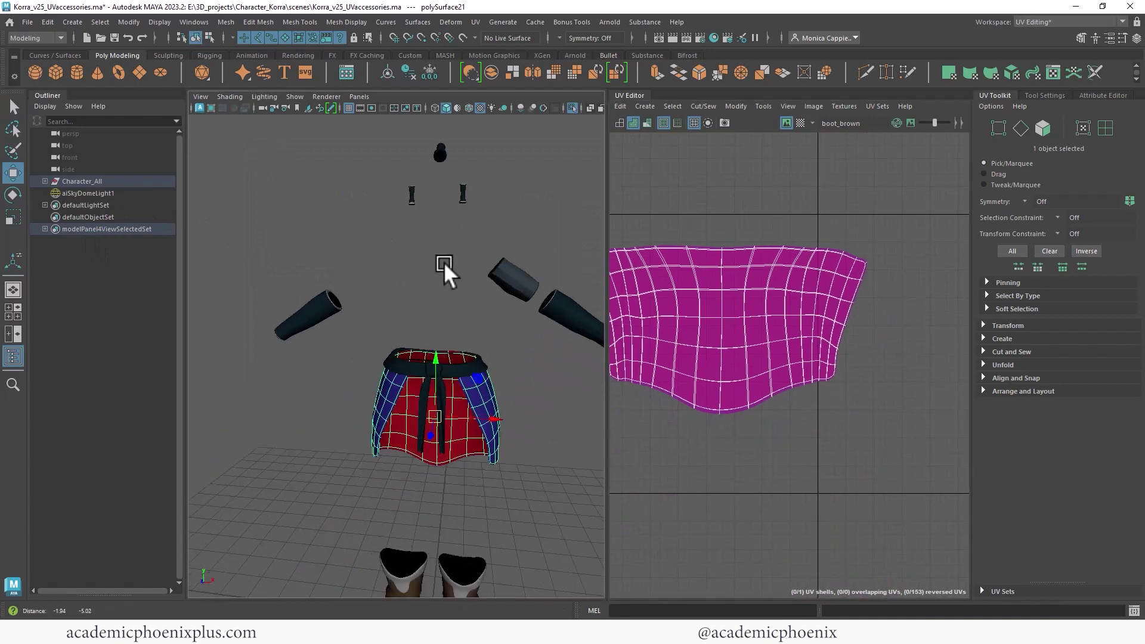
{"action": "middle_click_drag", "start_coordinate": [750, 287], "coordinate": [798, 330], "text": "alt"}
{"action": "key", "text": "1"}
{"action": "right_click_drag", "start_coordinate": [808, 322], "coordinate": [930, 316], "text": "alt"}
{"action": "middle_click_drag", "start_coordinate": [830, 333], "coordinate": [828, 342], "text": "alt"}
{"action": "right_click_drag", "start_coordinate": [774, 285], "coordinate": [793, 227]}
{"action": "middle_click_drag", "start_coordinate": [769, 265], "coordinate": [873, 285], "text": "alt"}
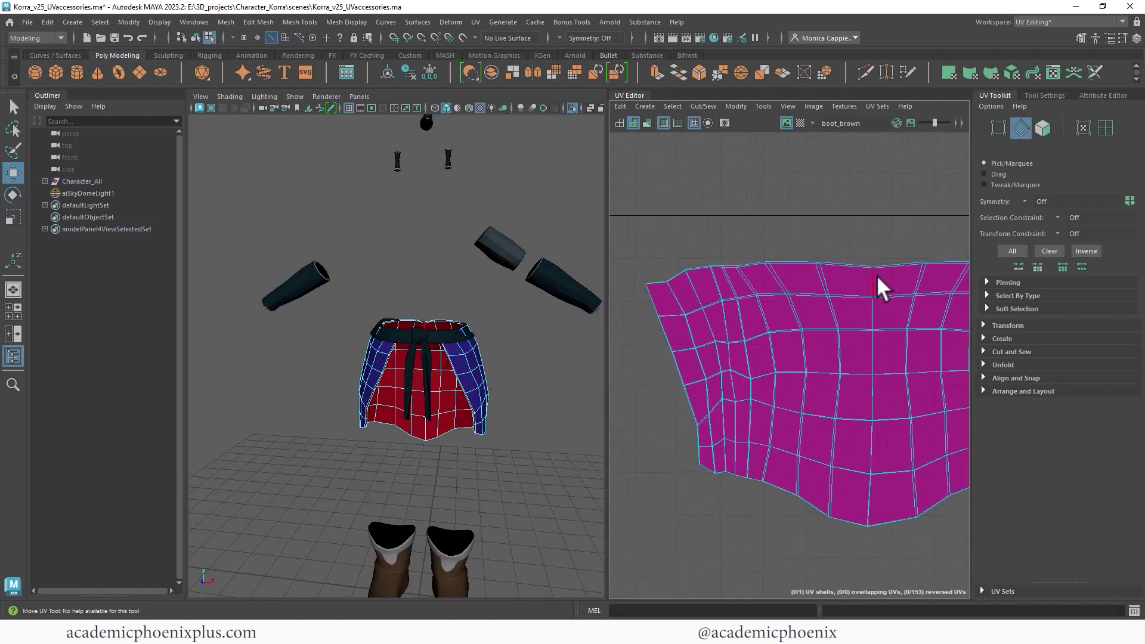
{"action": "double_click", "coordinate": [792, 263]}
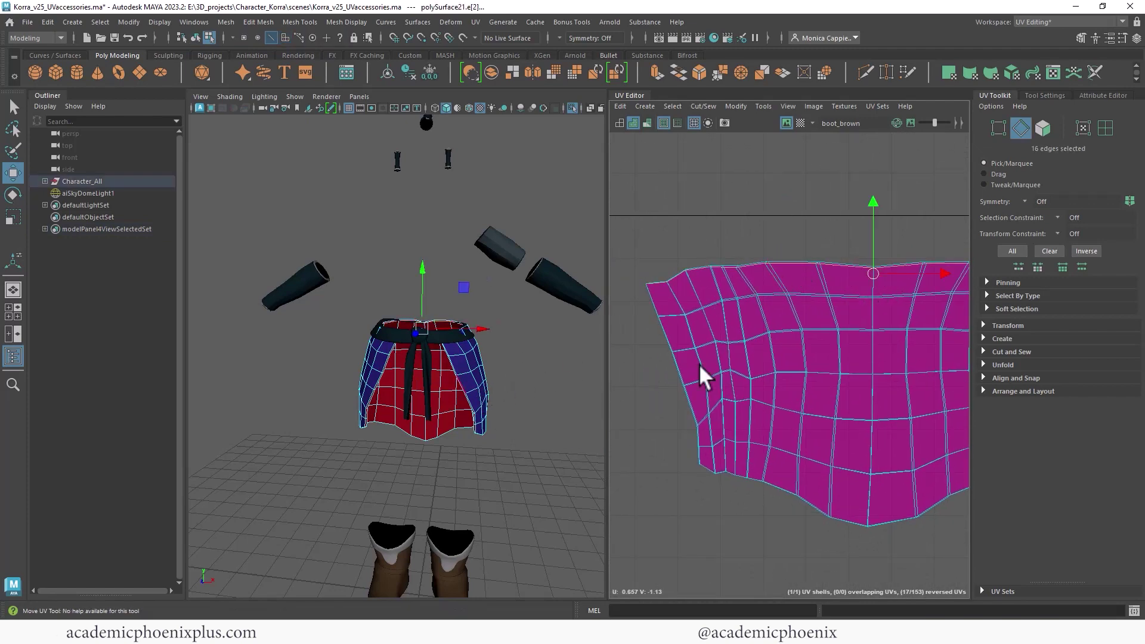
Add the edge loops along the skirt's sides and hem to the selection and cut the UVs there.
{"action": "key", "text": "f"}
{"action": "left_click_drag", "start_coordinate": [406, 388], "coordinate": [330, 364], "text": "alt"}
{"action": "double_click", "coordinate": [455, 344], "text": "shift"}
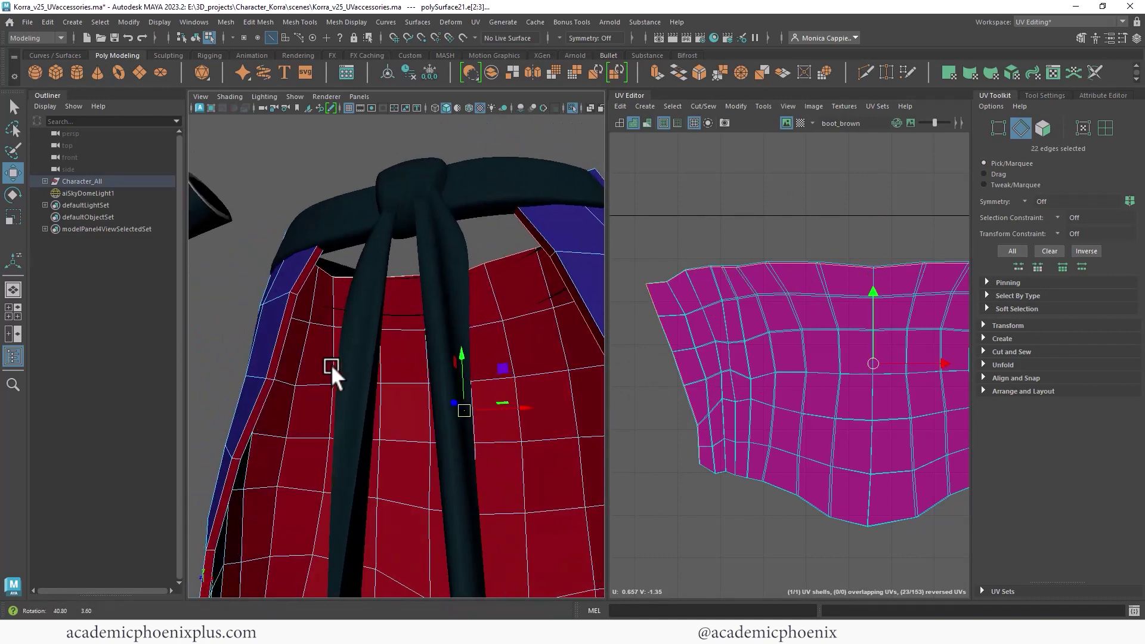
{"action": "double_click", "coordinate": [282, 353], "text": "shift"}
{"action": "left_click_drag", "start_coordinate": [445, 448], "coordinate": [318, 437], "text": "alt"}
{"action": "double_click", "coordinate": [317, 437], "text": "shift"}
{"action": "mouse_move", "coordinate": [450, 403]}
{"action": "left_mouse_down", "text": "alt"}
{"action": "mouse_move", "coordinate": [325, 375]}
{"action": "mouse_move", "coordinate": [434, 391]}
{"action": "mouse_move", "coordinate": [481, 316]}
{"action": "mouse_move", "coordinate": [462, 402]}
{"action": "left_mouse_up", "text": "alt"}
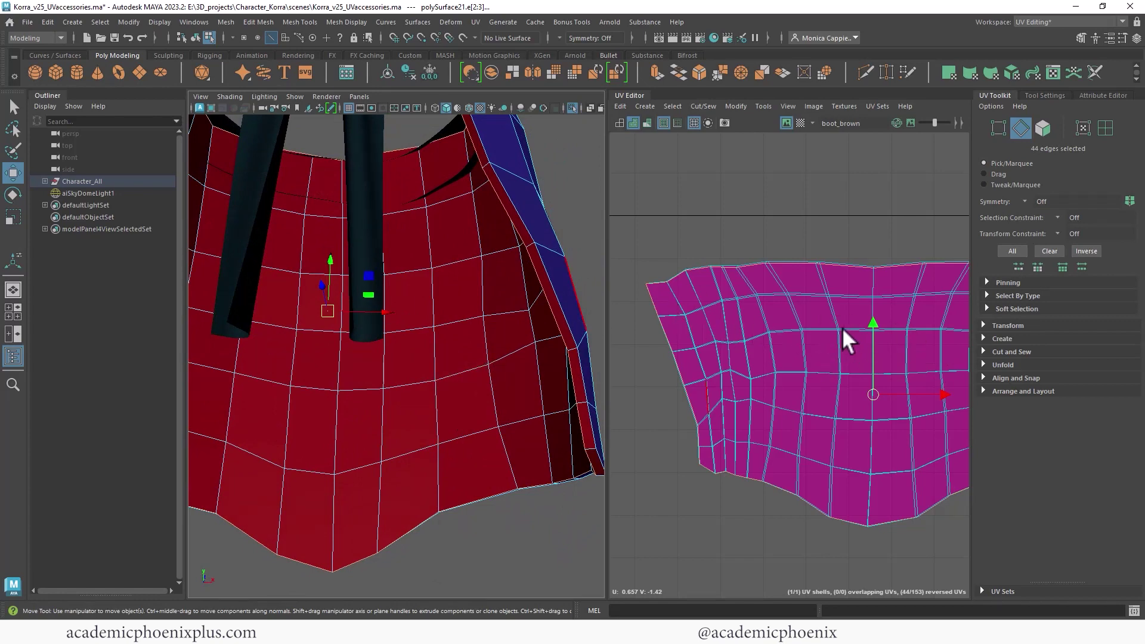
{"action": "key", "text": "f"}
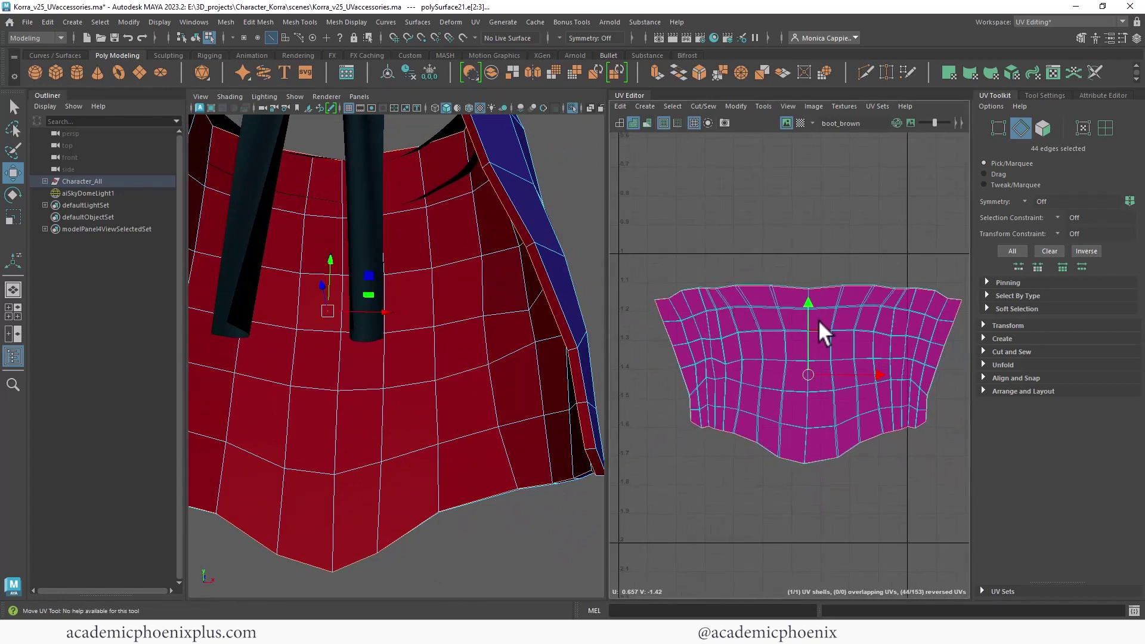
{"action": "right_click", "coordinate": [775, 319], "text": "shift"}
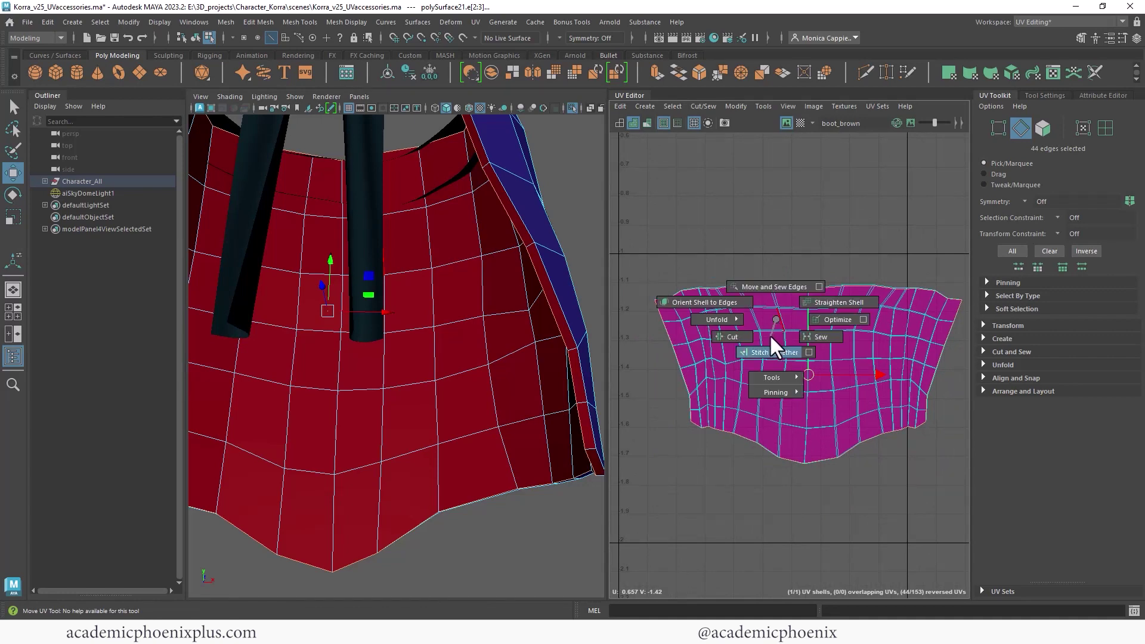
{"action": "right_click_drag", "start_coordinate": [770, 336], "coordinate": [621, 322], "text": "shift"}
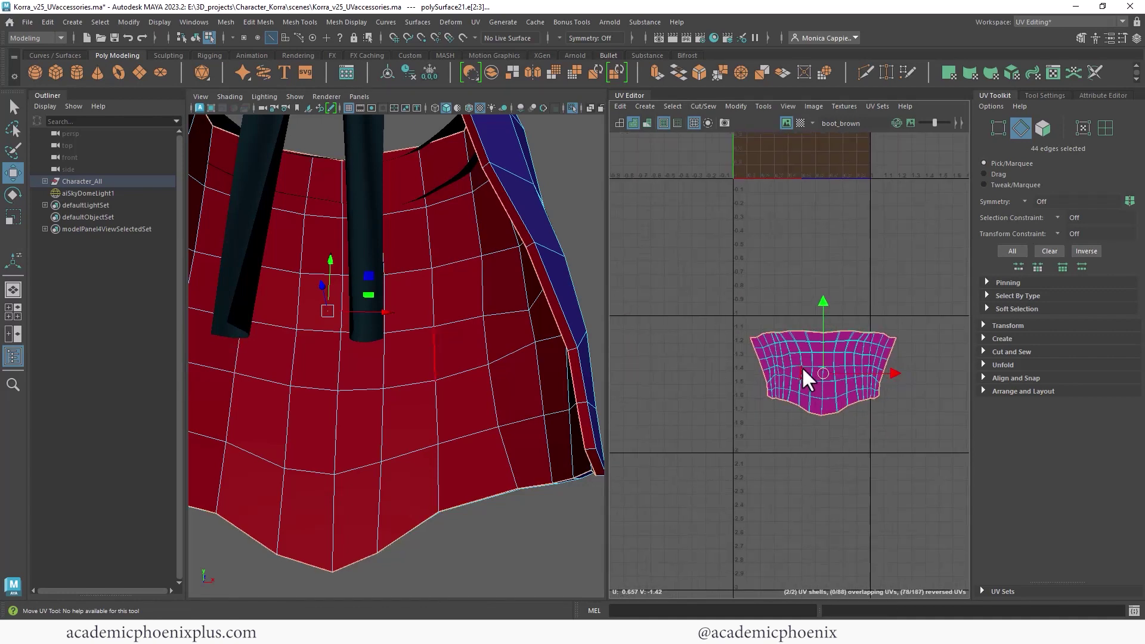
Move the skirt's outer UV shell off the overlapping inner one, select both shells and unfold them.
{"action": "right_click_drag", "start_coordinate": [803, 368], "coordinate": [792, 394]}
{"action": "double_click", "coordinate": [782, 379]}
{"action": "left_click_drag", "start_coordinate": [814, 372], "coordinate": [653, 379]}
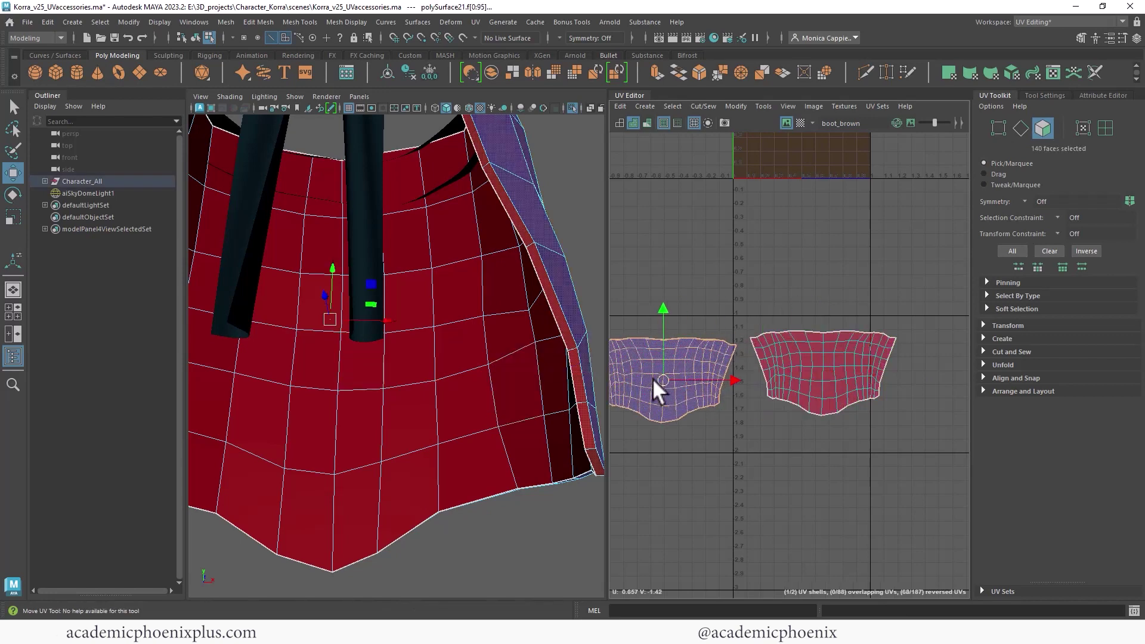
{"action": "double_click", "coordinate": [807, 369], "text": "shift"}
{"action": "right_click", "coordinate": [826, 368]}
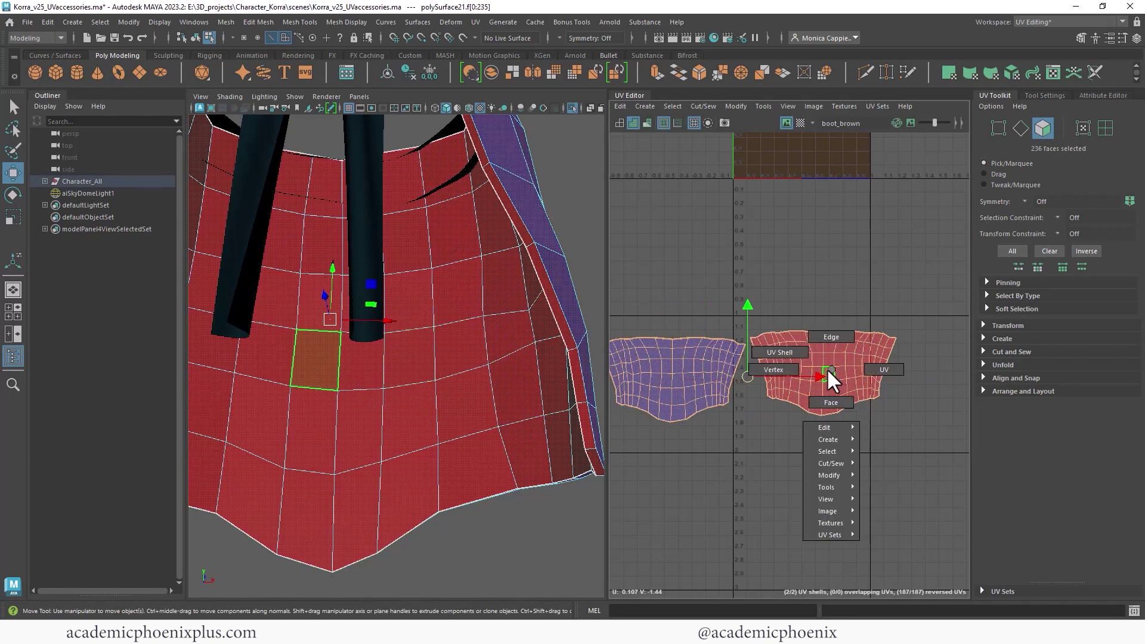
{"action": "right_click_drag", "start_coordinate": [758, 365], "coordinate": [713, 374]}
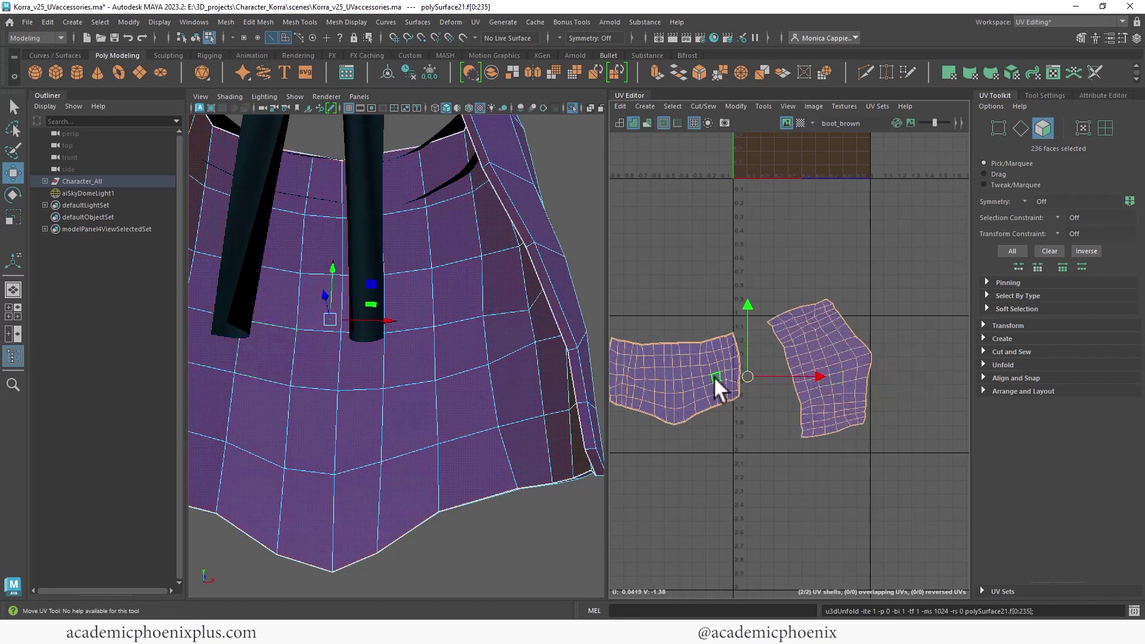
{"action": "left_click", "coordinate": [755, 401]}
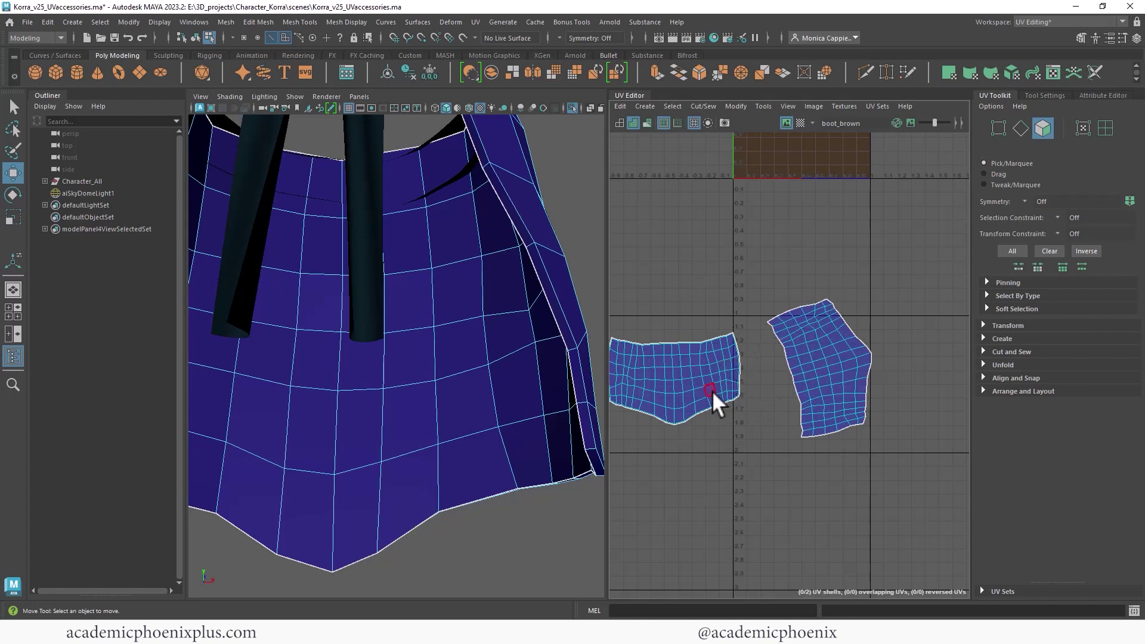
Select the vertical centre edge loop on the skirt's inner surface and cut the UVs along it.
{"action": "middle_click_drag", "start_coordinate": [715, 396], "coordinate": [807, 378], "text": "alt"}
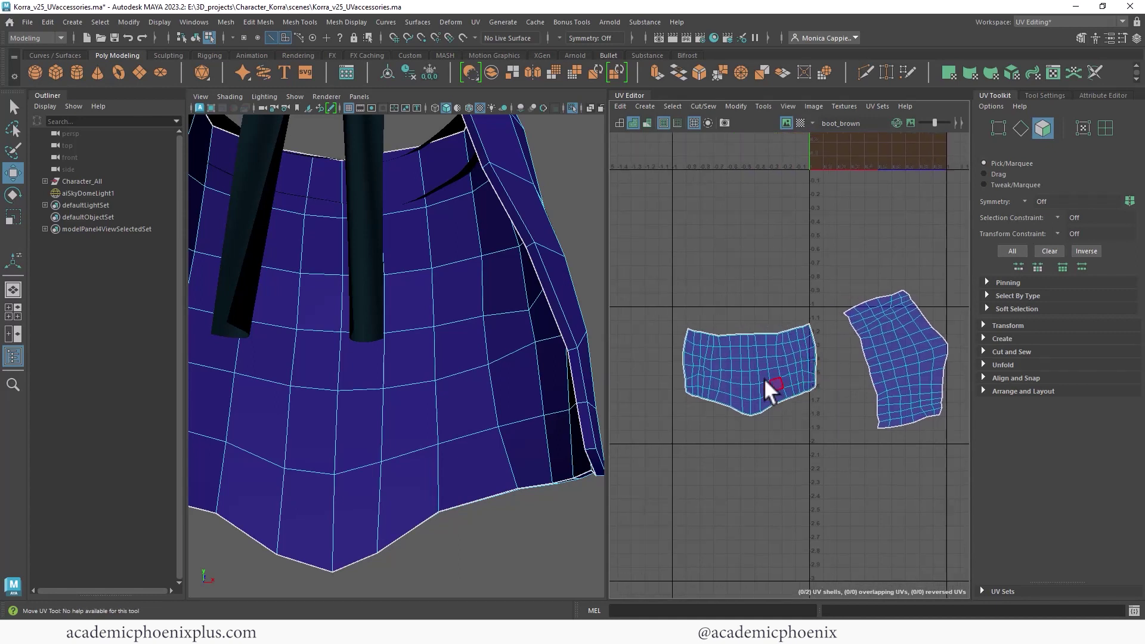
{"action": "right_click_drag", "start_coordinate": [356, 279], "coordinate": [347, 247]}
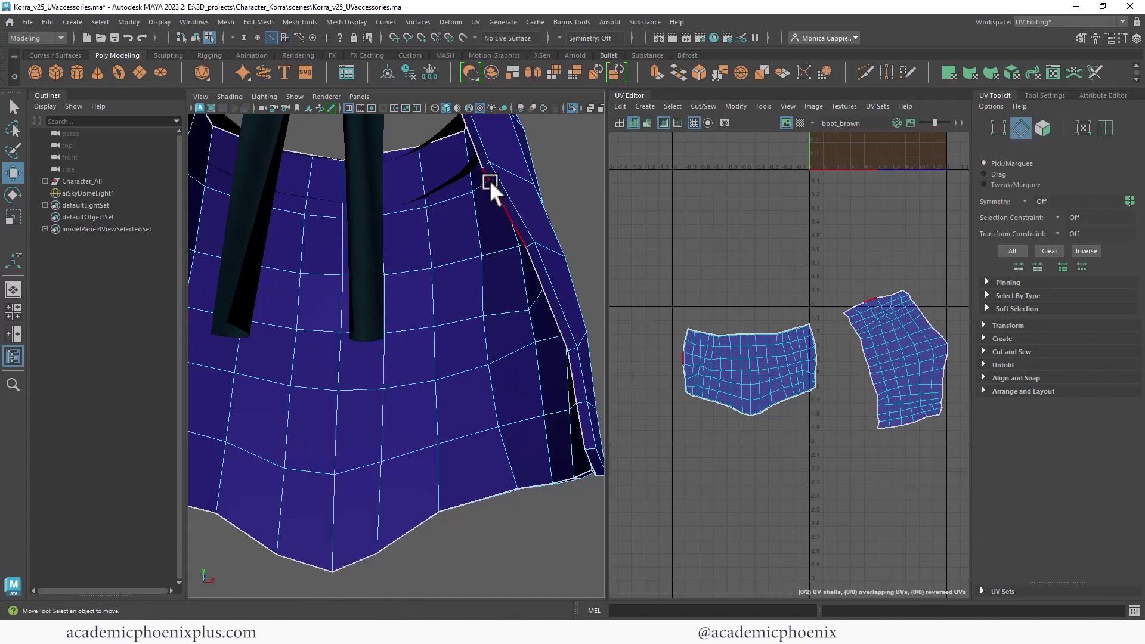
{"action": "double_click", "coordinate": [339, 190]}
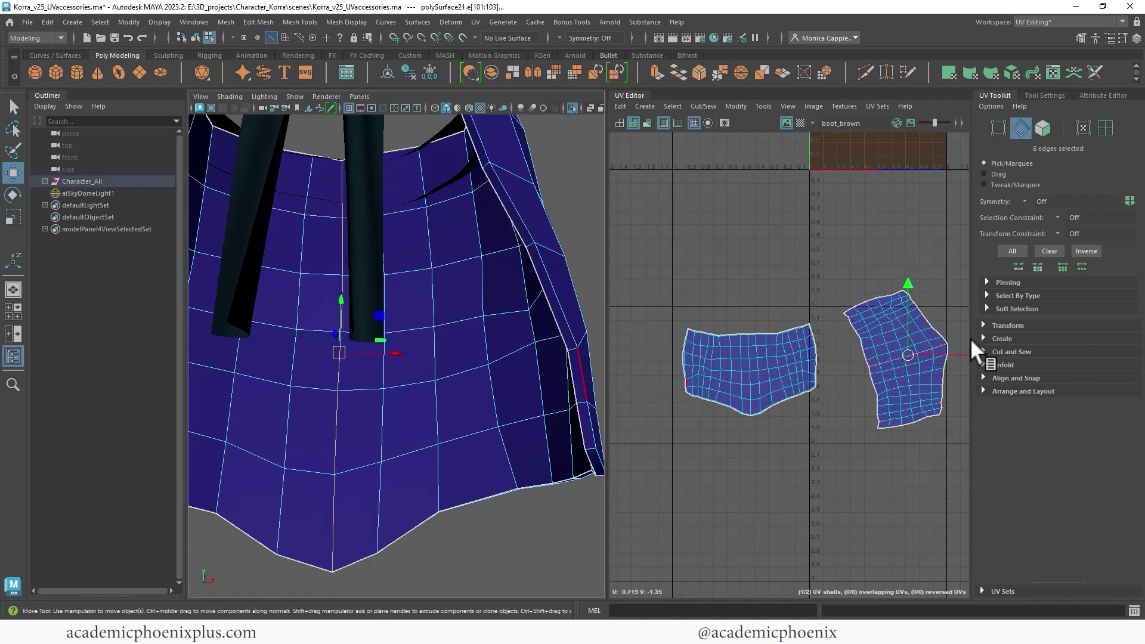
{"action": "right_click", "coordinate": [884, 374], "text": "shift"}
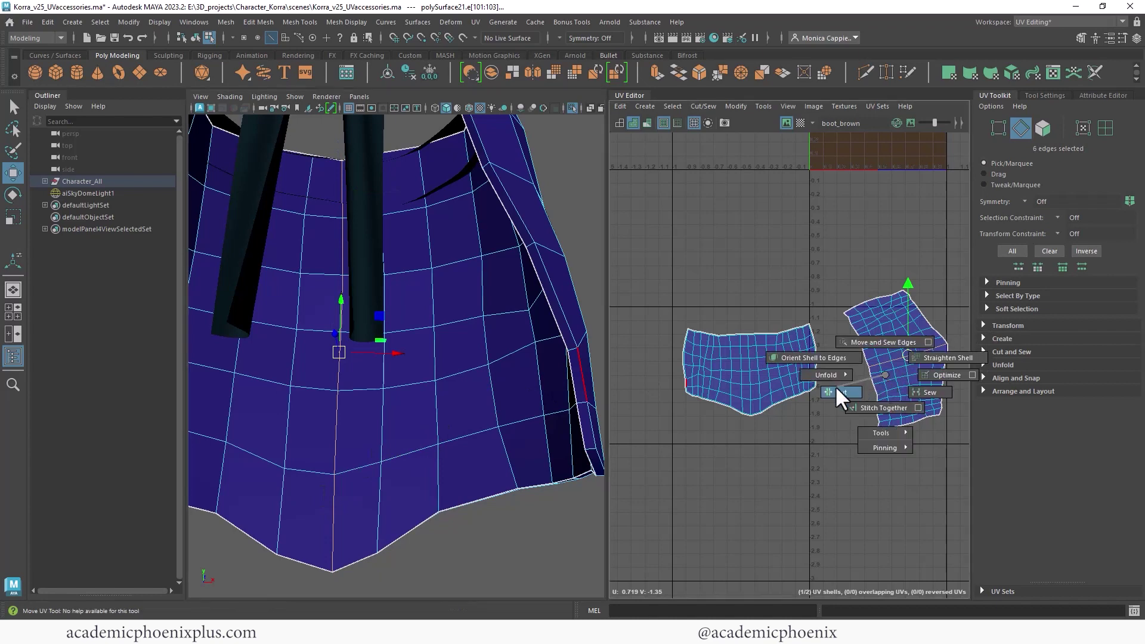
{"action": "right_click_drag", "start_coordinate": [836, 386], "coordinate": [841, 390], "text": "shift"}
Select the side border edges of the outer skirt shell and stitch the matching half of the inner shell onto them.
{"action": "right_click_drag", "start_coordinate": [831, 303], "coordinate": [862, 369], "text": "alt"}
{"action": "middle_click_drag", "start_coordinate": [862, 369], "coordinate": [842, 337], "text": "alt"}
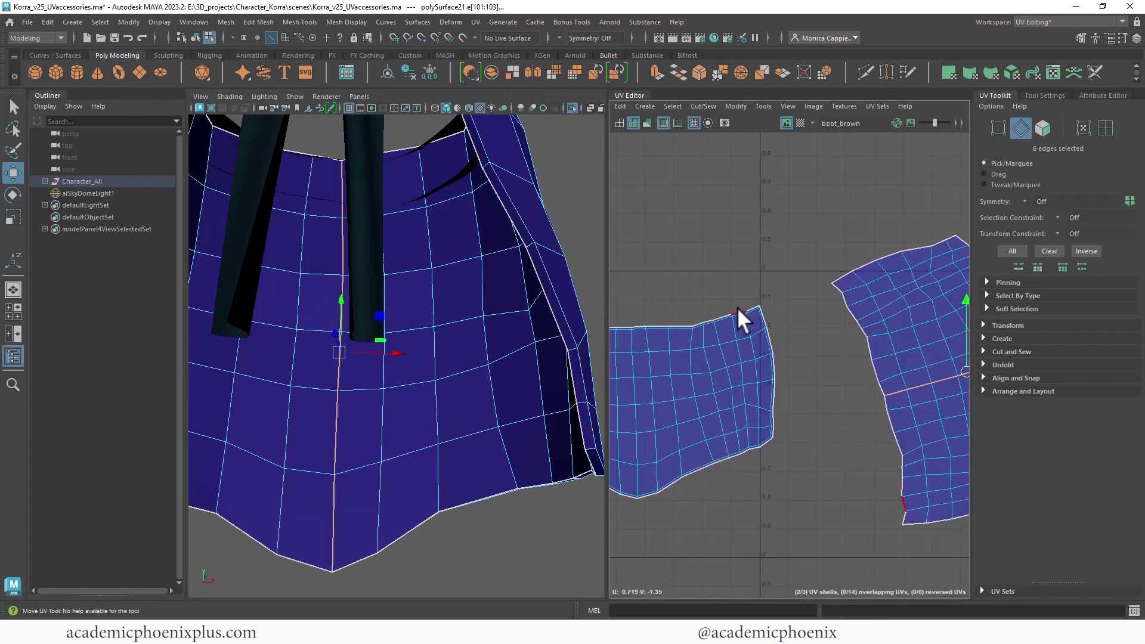
{"action": "left_click", "coordinate": [775, 408]}
{"action": "left_click", "coordinate": [773, 426], "text": "shift"}
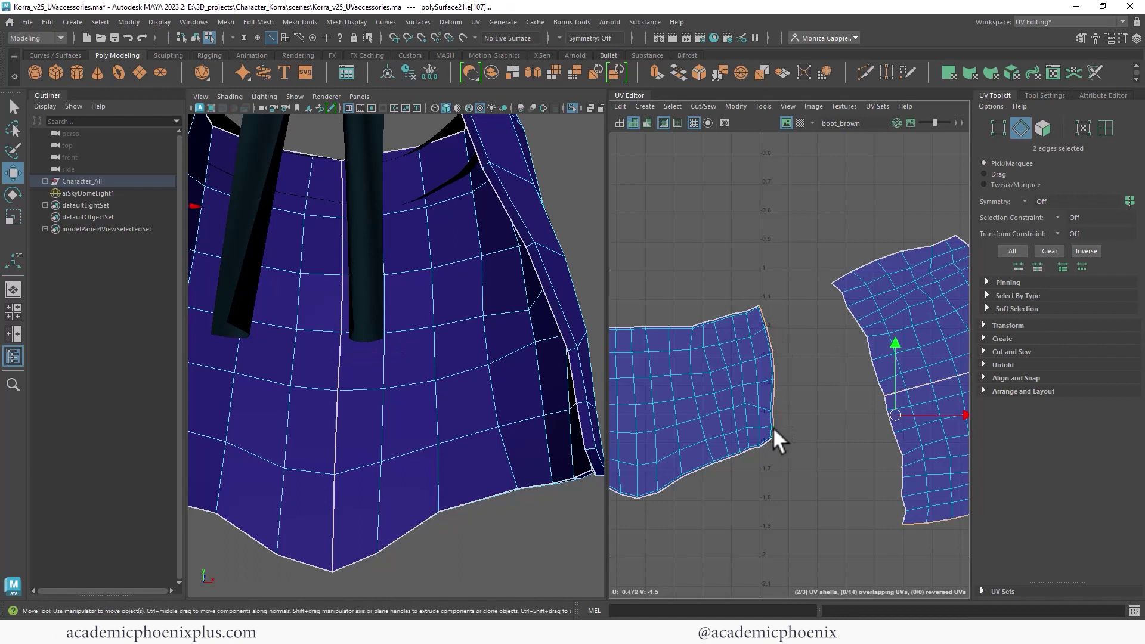
{"action": "right_click_drag", "start_coordinate": [771, 391], "coordinate": [764, 418], "text": "shift"}
Select the free side border edges of the outer skirt shell and stitch the remaining half of the inner shell onto them.
{"action": "key", "text": "f"}
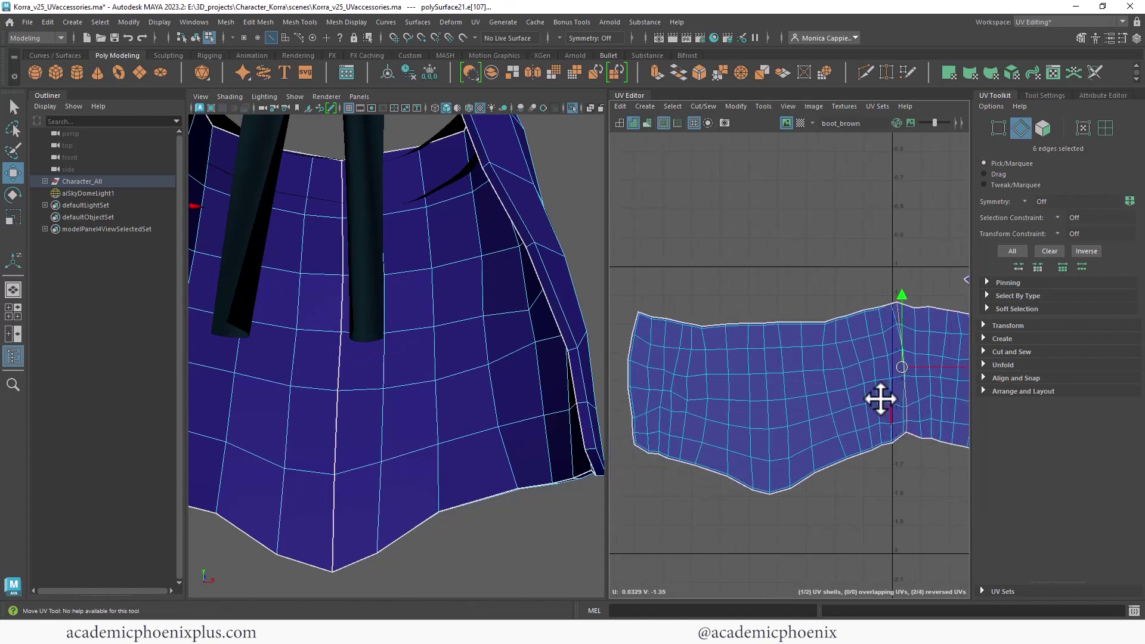
{"action": "left_click", "coordinate": [650, 317]}
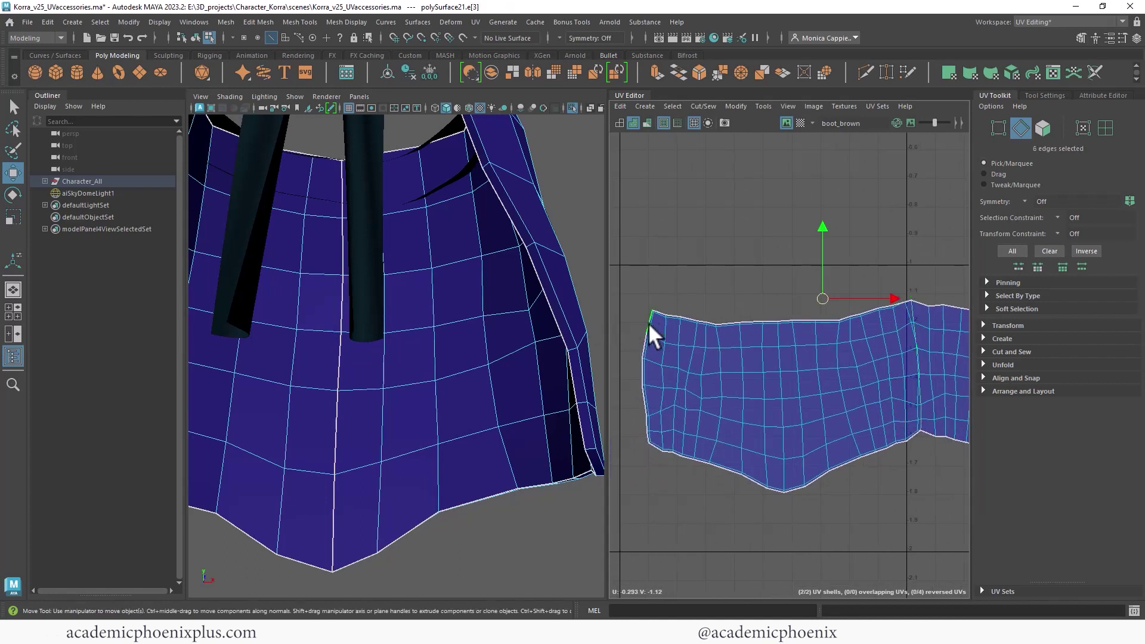
{"action": "left_click", "coordinate": [645, 435]}
{"action": "right_click_drag", "start_coordinate": [637, 397], "coordinate": [640, 428], "text": "shift"}
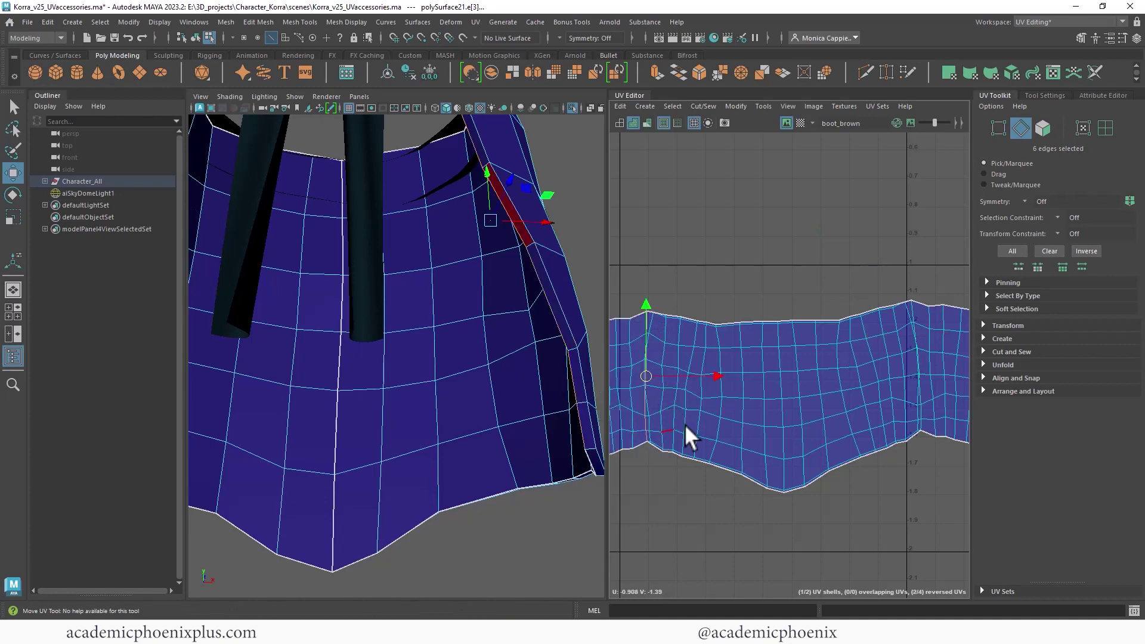
{"action": "right_click_drag", "start_coordinate": [855, 418], "coordinate": [654, 359], "text": "alt"}
{"action": "middle_click_drag", "start_coordinate": [834, 374], "coordinate": [765, 356], "text": "alt"}
Clear the skirt's edge selection and return the skirt to object mode.
{"action": "right_click_drag", "start_coordinate": [760, 376], "coordinate": [635, 395]}
{"action": "scroll", "coordinate": [745, 388], "scroll_direction": "down", "scroll_amount": 3}
{"action": "left_click", "coordinate": [860, 445]}
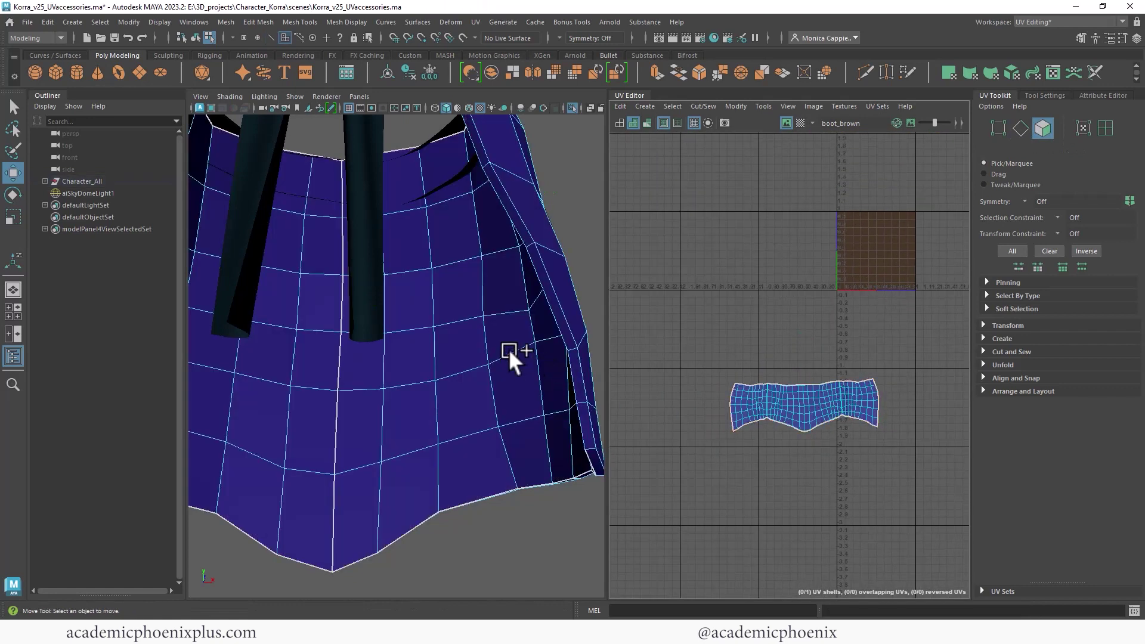
{"action": "scroll", "coordinate": [453, 334], "scroll_direction": "down", "scroll_amount": 3}
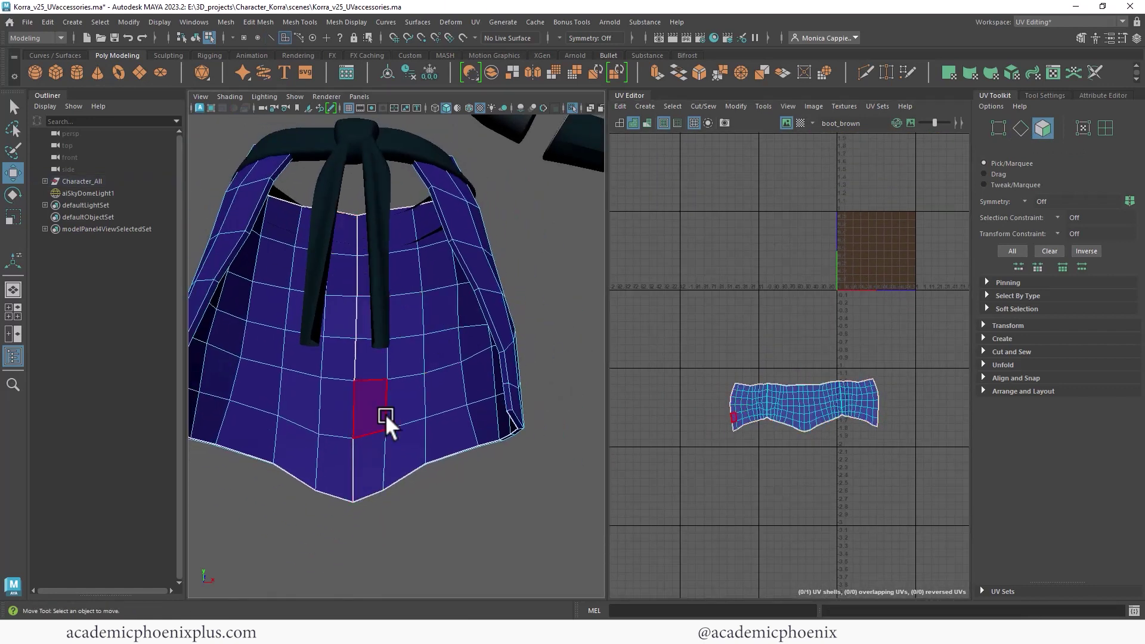
{"action": "right_click_drag", "start_coordinate": [403, 353], "coordinate": [474, 258]}
{"action": "scroll", "coordinate": [377, 324], "scroll_direction": "down", "scroll_amount": 4}
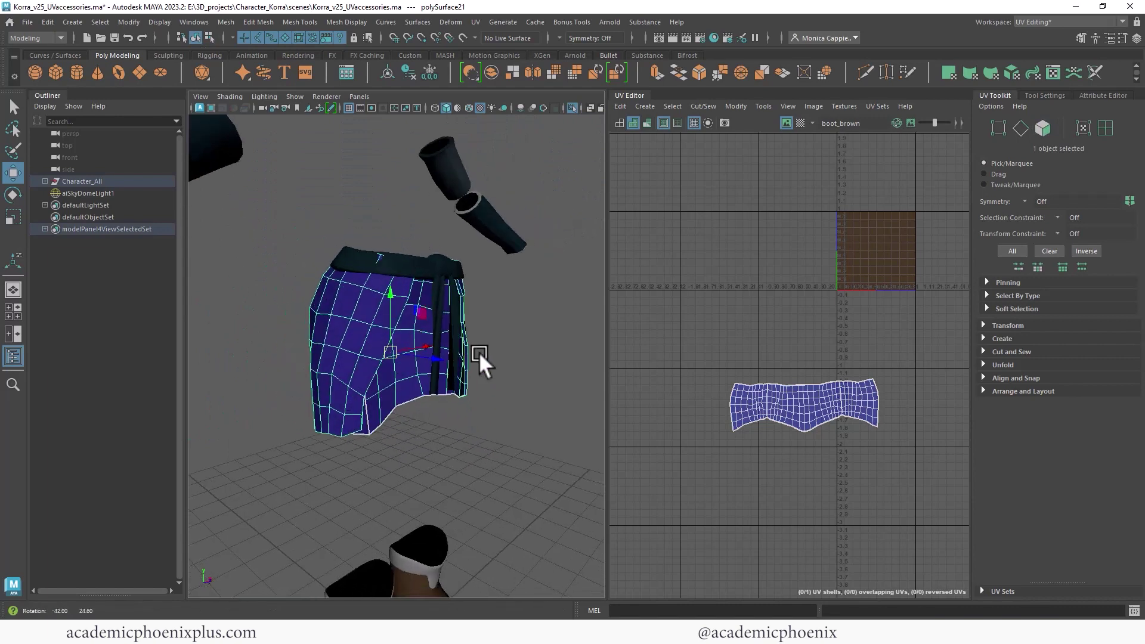
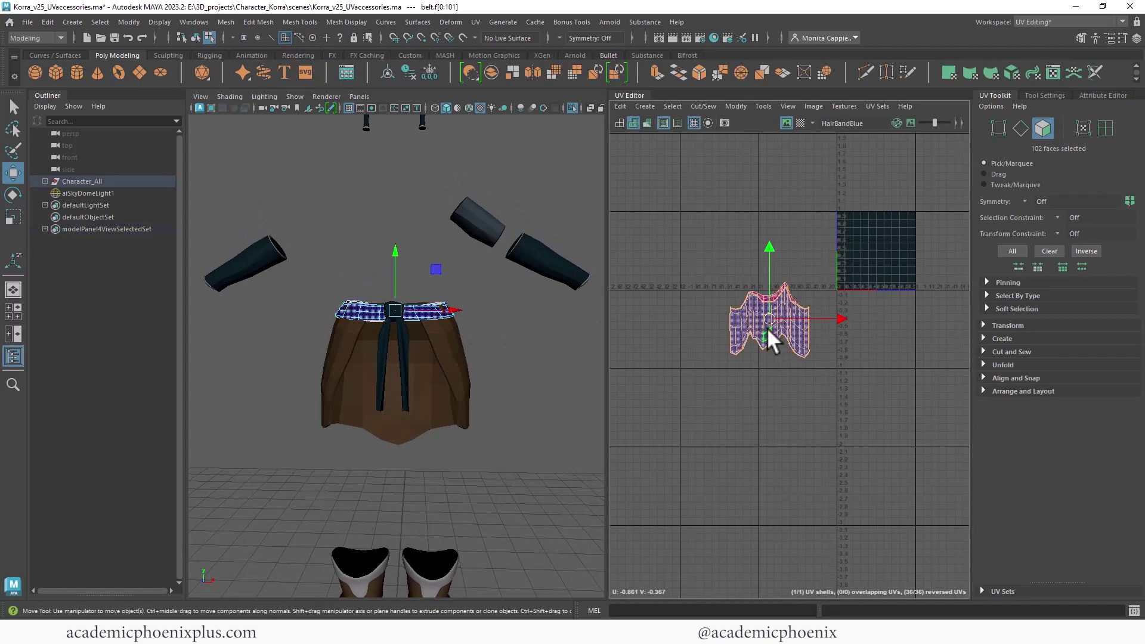
Unfold the belt's UV shell.
{"action": "right_click_drag", "start_coordinate": [732, 327], "coordinate": [657, 326], "text": "shift"}
{"action": "left_click_drag", "start_coordinate": [561, 326], "coordinate": [578, 363], "text": "alt"}
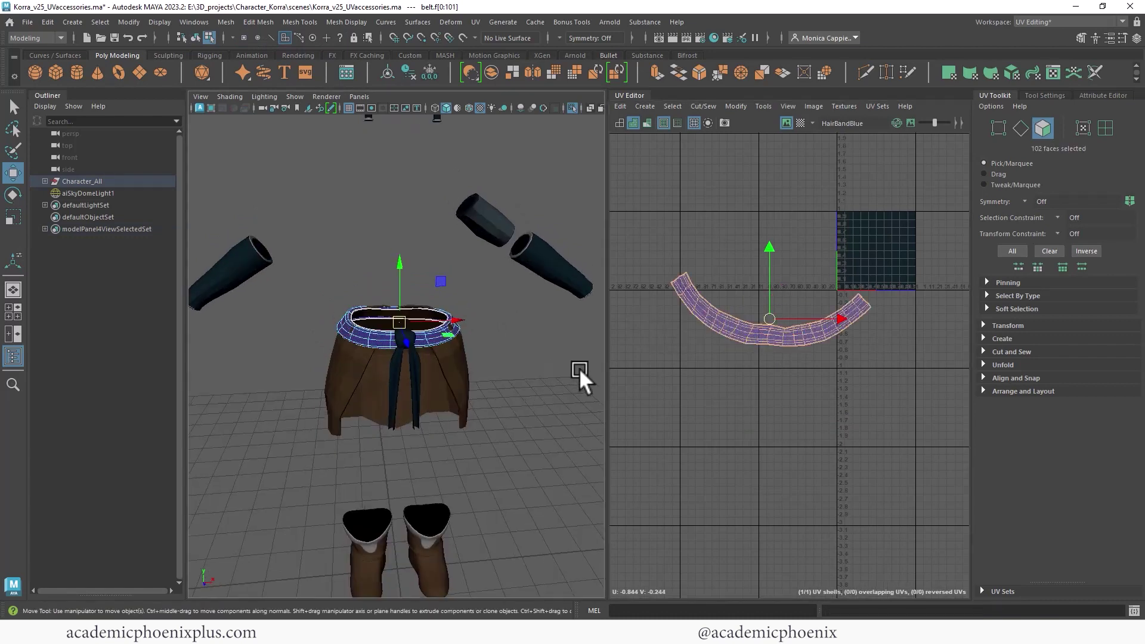
{"action": "scroll", "coordinate": [435, 297], "scroll_direction": "up", "scroll_amount": 4}
{"action": "mouse_move", "coordinate": [310, 347]}
{"action": "left_mouse_down", "text": "alt"}
{"action": "mouse_move", "coordinate": [504, 356]}
{"action": "mouse_move", "coordinate": [508, 367]}
{"action": "mouse_move", "coordinate": [321, 350]}
{"action": "left_mouse_up", "text": "alt"}
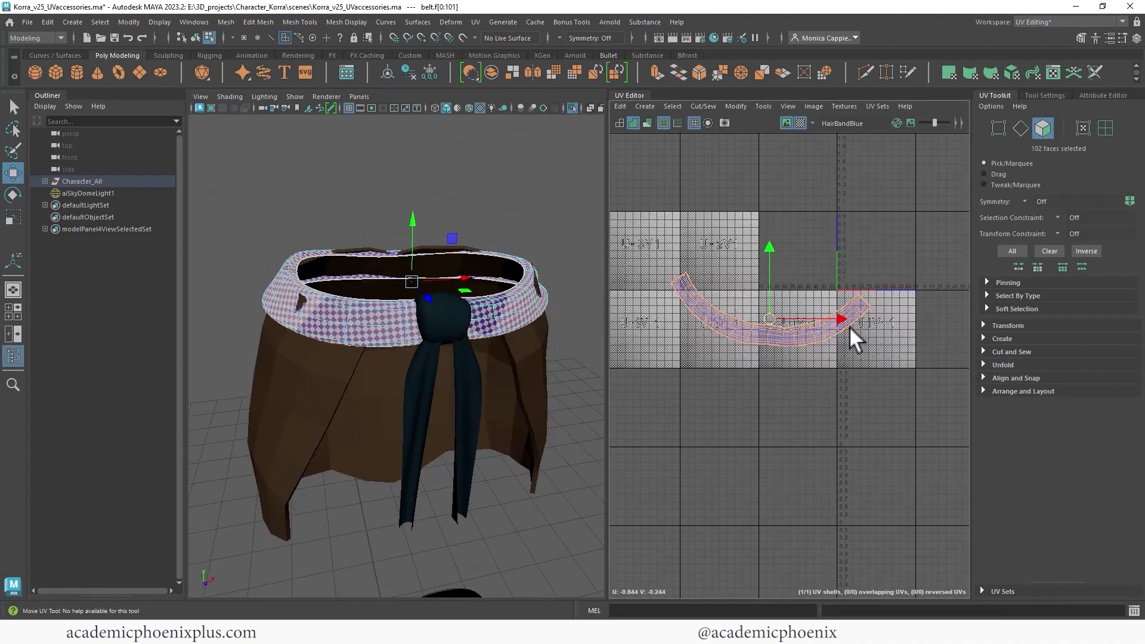
Display the checker map on the belt and rotate its curved UV shell slightly so both ends are level.
{"action": "left_click", "coordinate": [799, 123]}
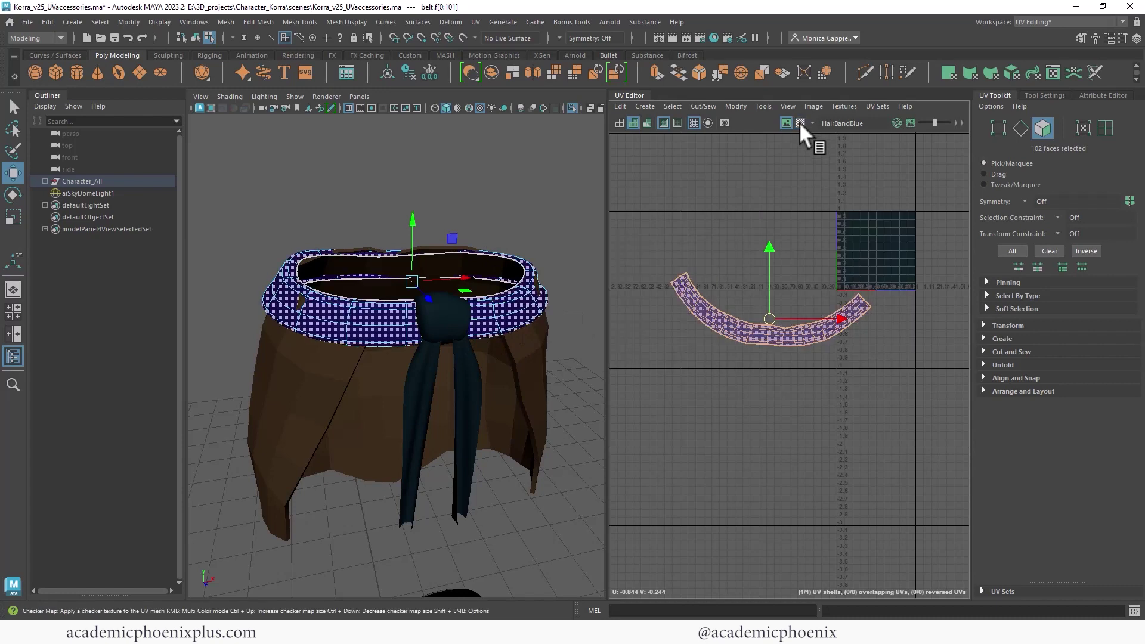
{"action": "right_click", "coordinate": [791, 335], "text": "shift"}
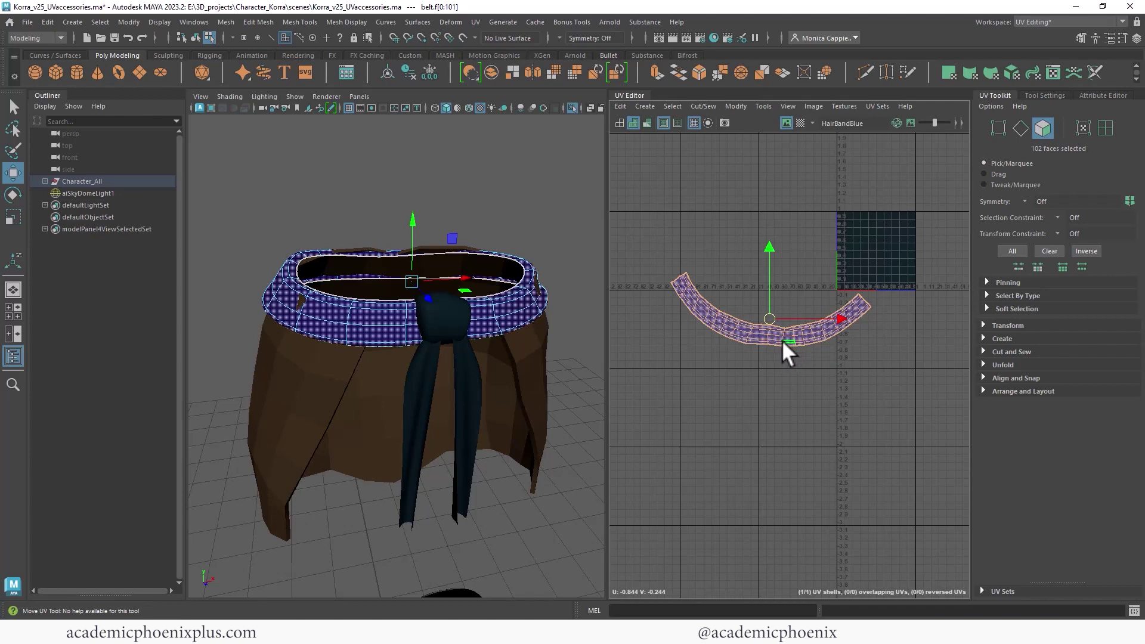
{"action": "left_click", "coordinate": [799, 123]}
{"action": "left_click_drag", "start_coordinate": [567, 230], "coordinate": [262, 307], "text": "alt"}
{"action": "key", "text": "e"}
{"action": "mouse_move", "coordinate": [820, 278]}
{"action": "left_mouse_down"}
{"action": "mouse_move", "coordinate": [831, 307]}
{"action": "mouse_move", "coordinate": [771, 253]}
{"action": "mouse_move", "coordinate": [826, 295]}
{"action": "mouse_move", "coordinate": [817, 264]}
{"action": "left_mouse_up"}
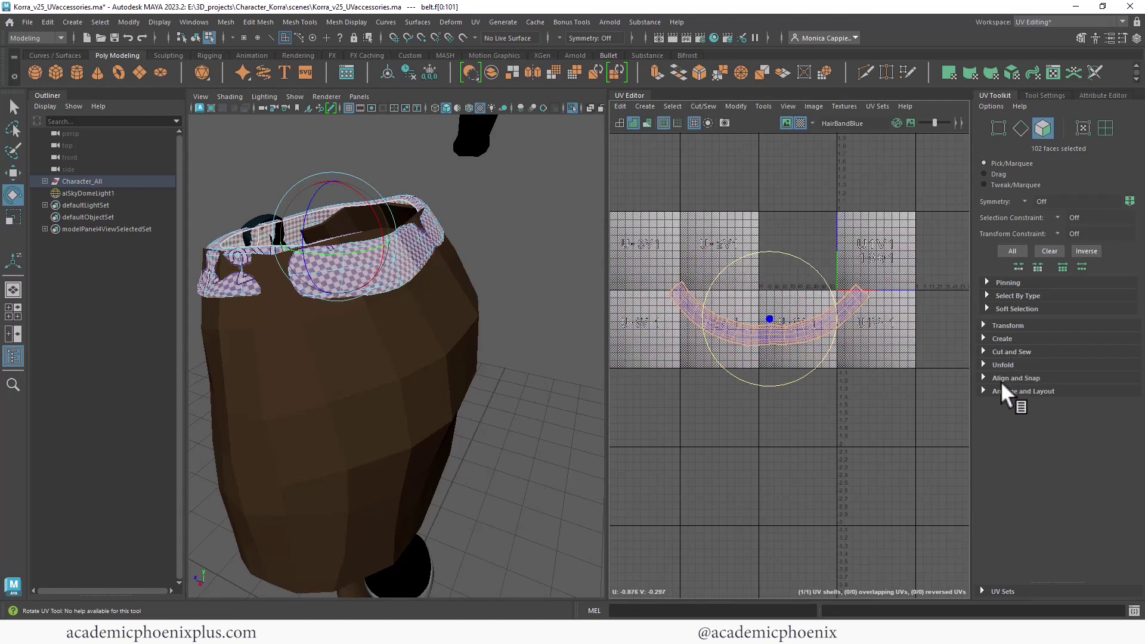
Select all of the belt's UVs and straighten them along U and V.
{"action": "left_click", "coordinate": [983, 364]}
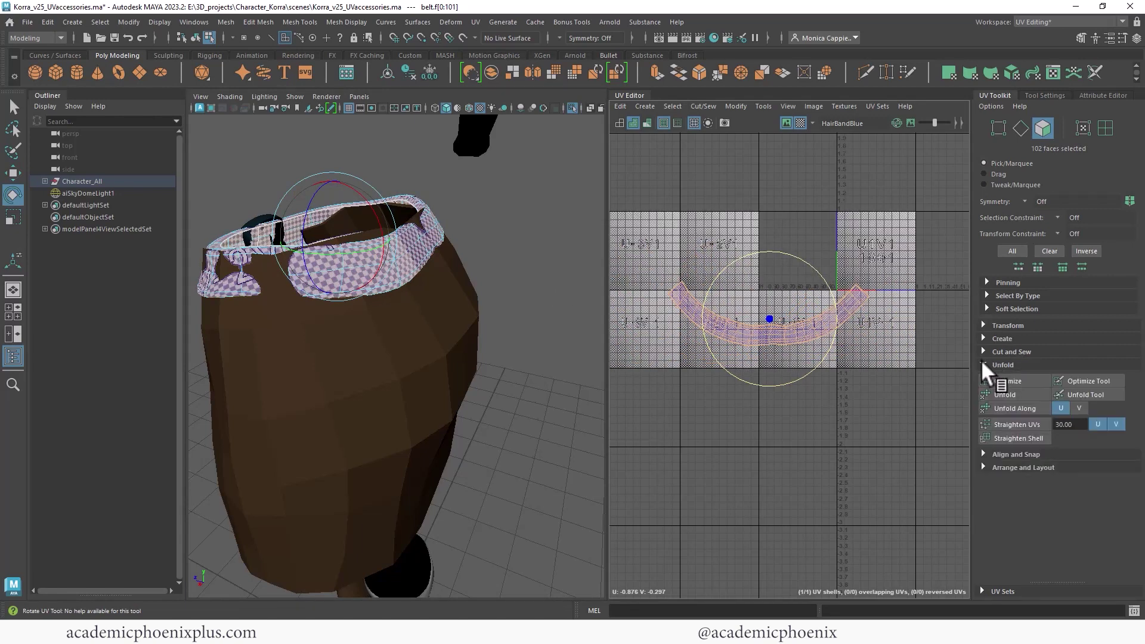
{"action": "left_click", "coordinate": [1010, 424]}
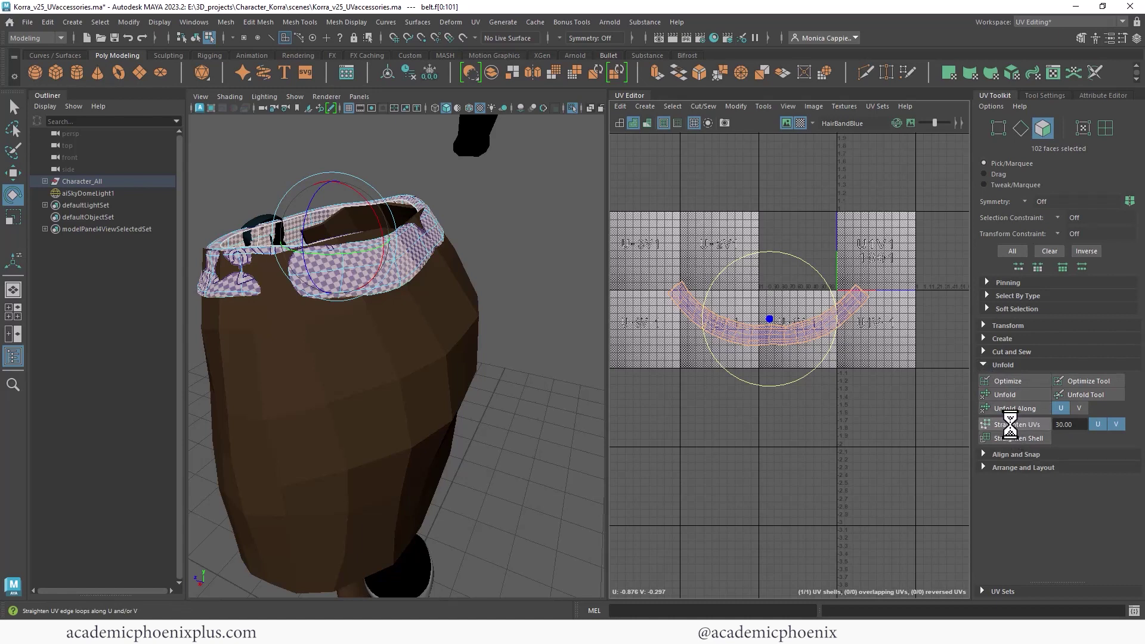
{"action": "key", "text": "ctrl+z"}
{"action": "right_click_drag", "start_coordinate": [844, 320], "coordinate": [902, 311]}
{"action": "left_click_drag", "start_coordinate": [640, 228], "coordinate": [788, 373]}
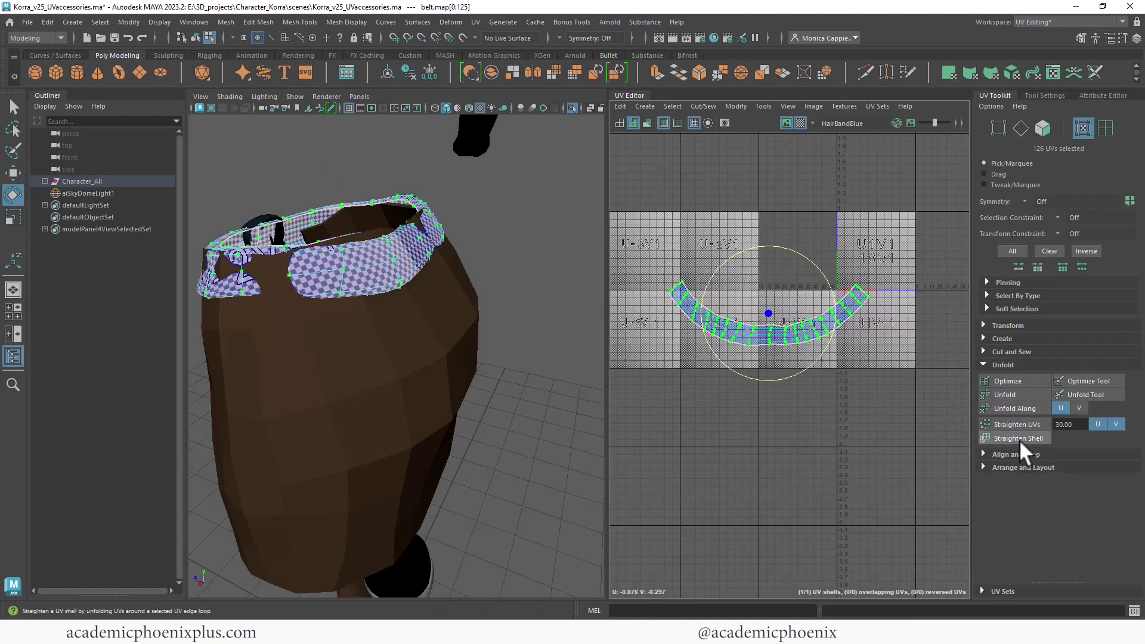
{"action": "left_click", "coordinate": [1017, 422]}
Select the UVs of the belt strip's upward-bent end near the U1 tile, rotate them towards horizontal and move them in line with the strip.
{"action": "right_click_drag", "start_coordinate": [872, 286], "coordinate": [888, 387], "text": "alt"}
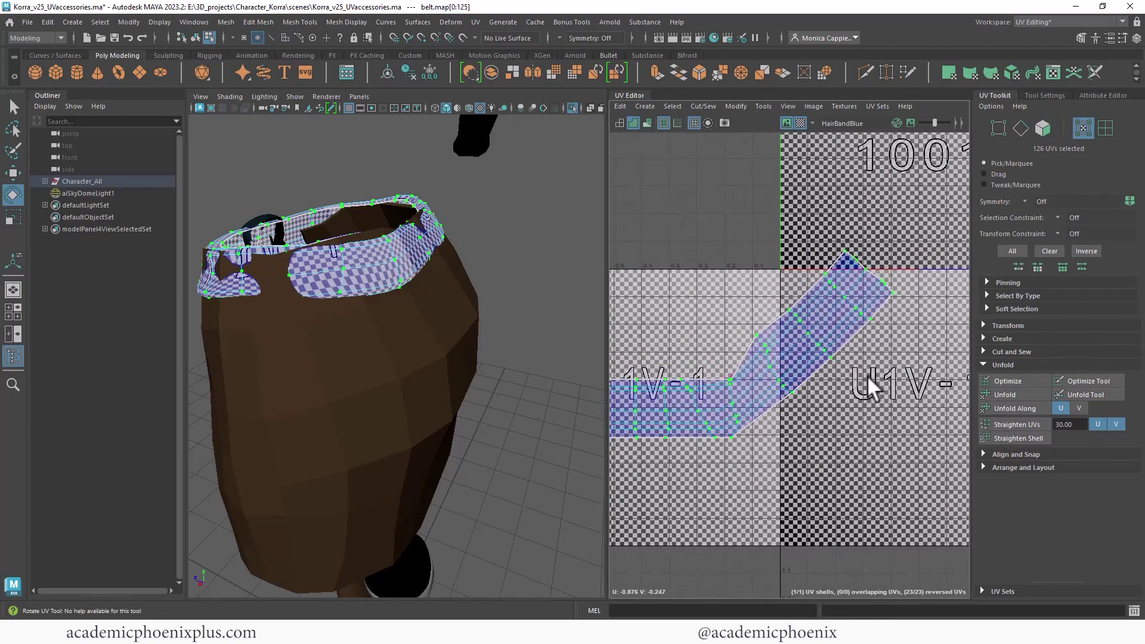
{"action": "right_click_drag", "start_coordinate": [781, 402], "coordinate": [753, 352], "text": "alt"}
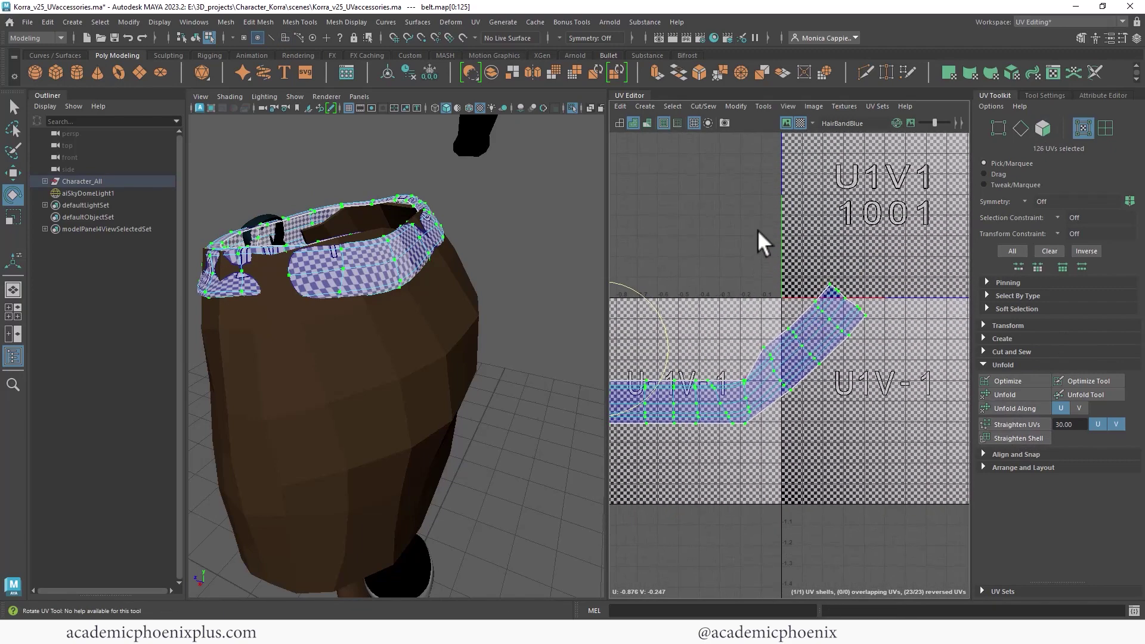
{"action": "left_click_drag", "start_coordinate": [906, 385], "coordinate": [907, 385]}
{"action": "left_click_drag", "start_coordinate": [864, 292], "coordinate": [900, 325]}
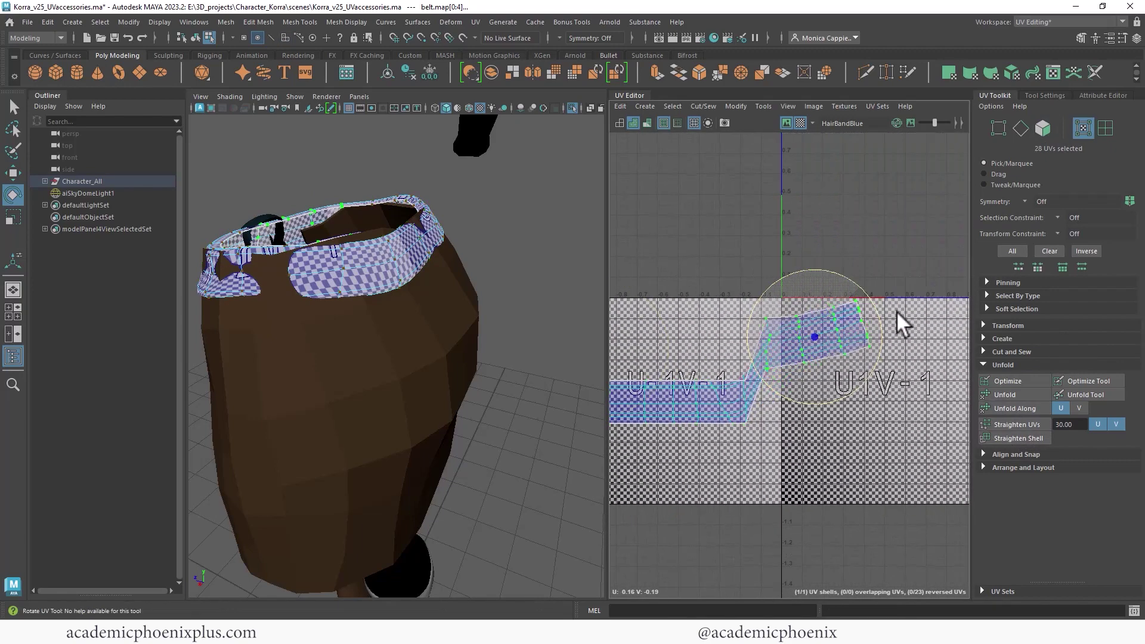
{"action": "key", "text": "w"}
{"action": "left_click_drag", "start_coordinate": [831, 334], "coordinate": [833, 391]}
Select the UVs of the belt strip's opposite bent end, then rotate and move them until they line up with the straight middle.
{"action": "middle_click_drag", "start_coordinate": [780, 391], "coordinate": [975, 399], "text": "alt"}
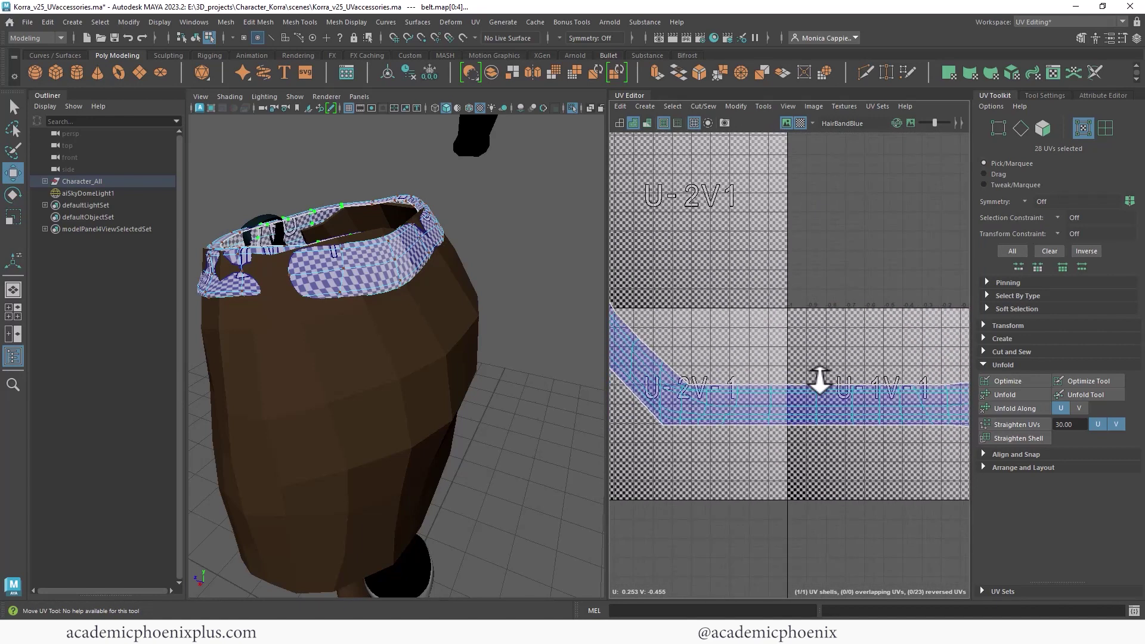
{"action": "right_click_drag", "start_coordinate": [833, 383], "coordinate": [775, 363], "text": "alt"}
{"action": "middle_click_drag", "start_coordinate": [752, 362], "coordinate": [859, 371], "text": "alt"}
{"action": "left_click_drag", "start_coordinate": [796, 440], "coordinate": [793, 445]}
{"action": "key", "text": "e"}
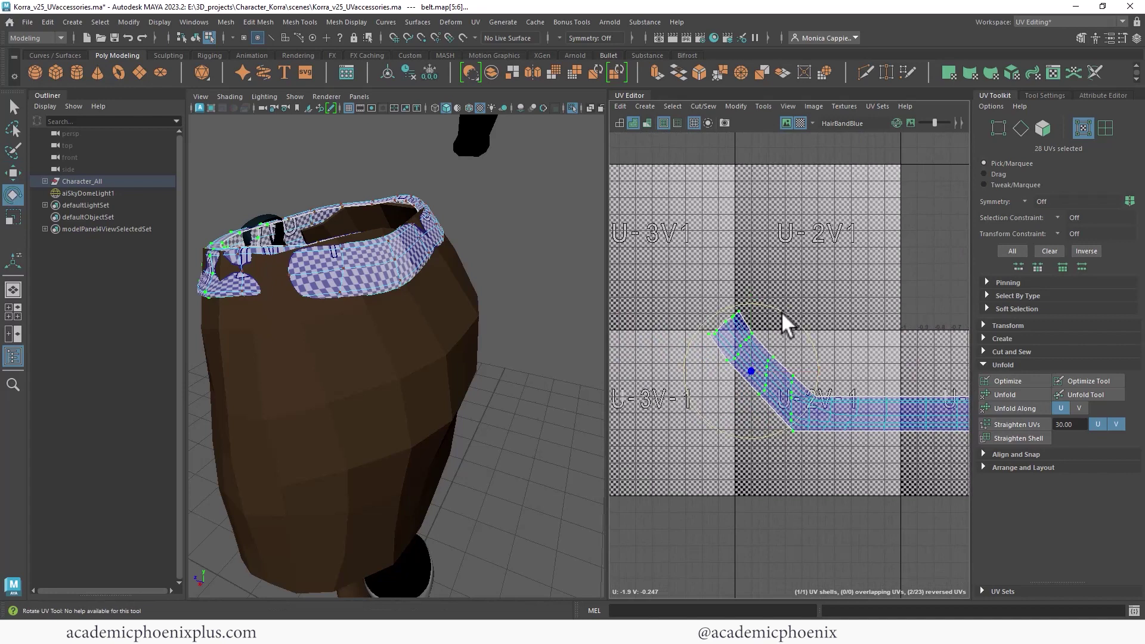
{"action": "left_click_drag", "start_coordinate": [781, 309], "coordinate": [744, 310]}
{"action": "key", "text": "w"}
{"action": "left_click_drag", "start_coordinate": [740, 387], "coordinate": [733, 403]}
{"action": "key", "text": "e"}
{"action": "left_click_drag", "start_coordinate": [774, 349], "coordinate": [750, 359]}
{"action": "key", "text": "w"}
{"action": "left_click_drag", "start_coordinate": [735, 409], "coordinate": [718, 425]}
{"action": "key", "text": "e"}
{"action": "left_click_drag", "start_coordinate": [787, 377], "coordinate": [778, 395]}
Select the belt's whole UV shell, straighten its UVs and shell, and check the checker pattern around the belt.
{"action": "middle_click_drag", "start_coordinate": [778, 392], "coordinate": [717, 377], "text": "alt"}
{"action": "right_click_drag", "start_coordinate": [828, 399], "coordinate": [827, 434]}
{"action": "left_click", "coordinate": [995, 425]}
{"action": "scroll", "coordinate": [897, 417], "scroll_direction": "down", "scroll_amount": 2}
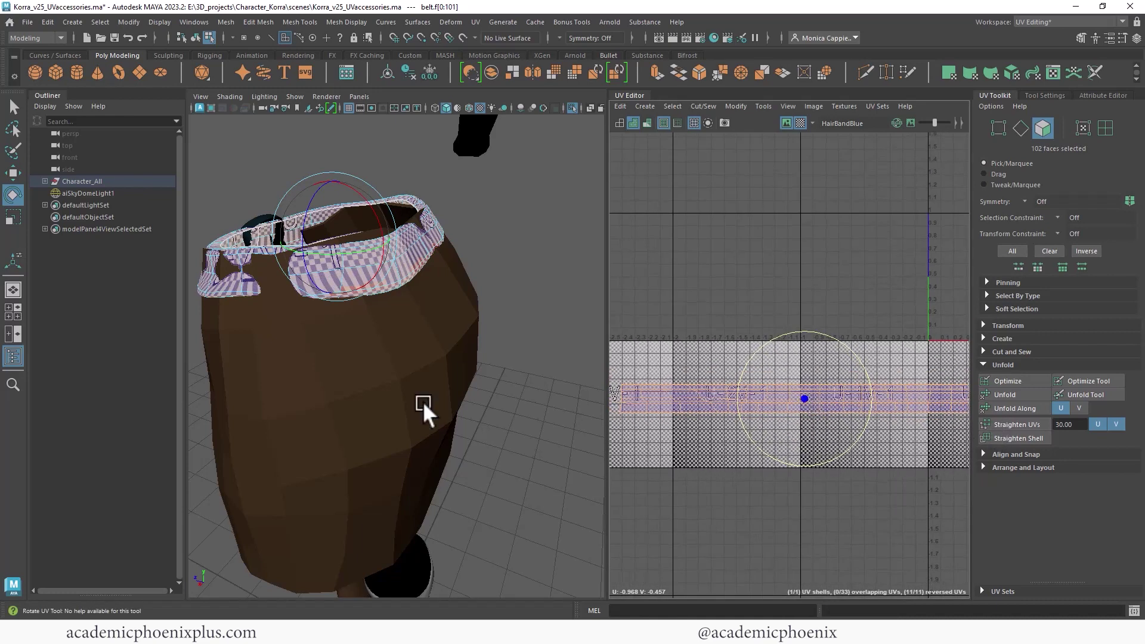
{"action": "middle_click_drag", "start_coordinate": [832, 426], "coordinate": [826, 384], "text": "alt"}
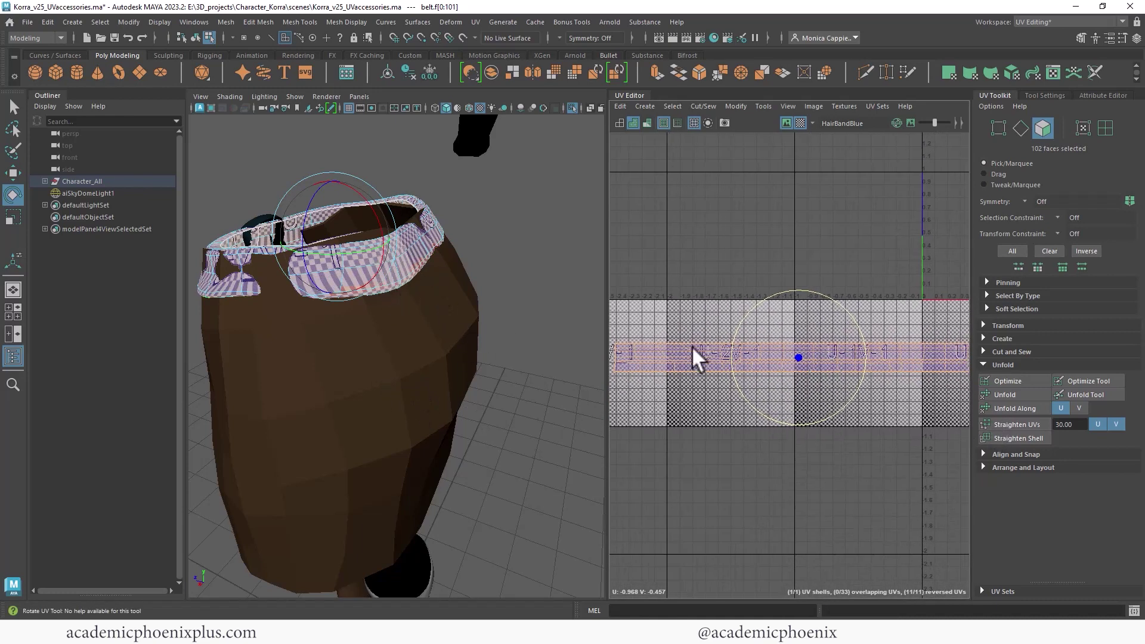
{"action": "right_click_drag", "start_coordinate": [885, 383], "coordinate": [969, 373], "text": "alt"}
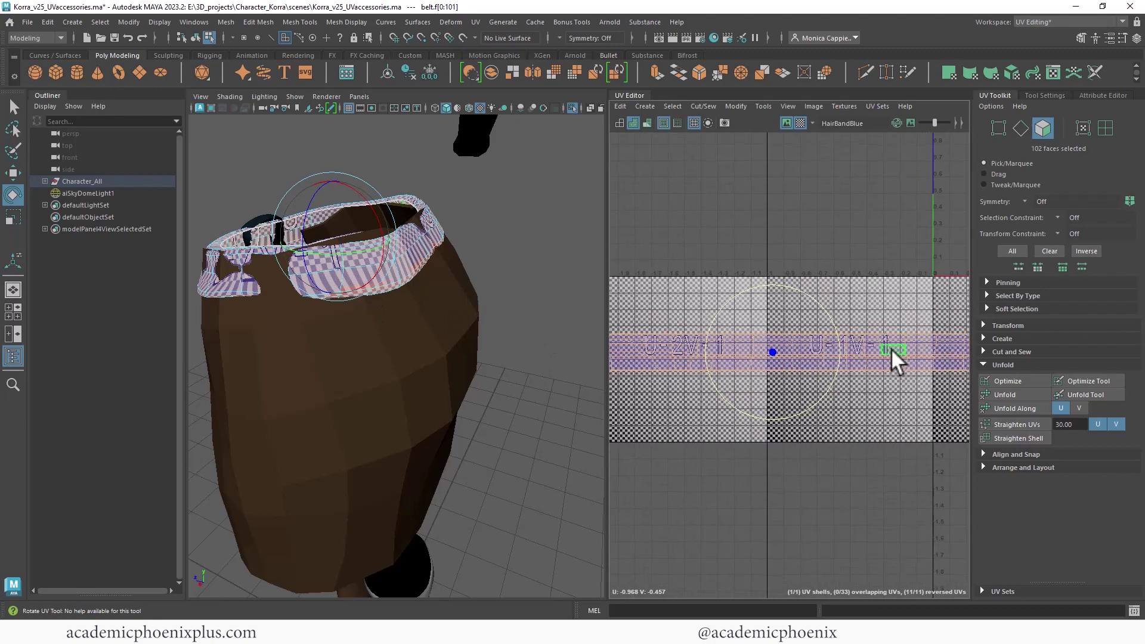
{"action": "left_click", "coordinate": [1011, 439]}
{"action": "left_click_drag", "start_coordinate": [320, 307], "coordinate": [526, 292], "text": "alt"}
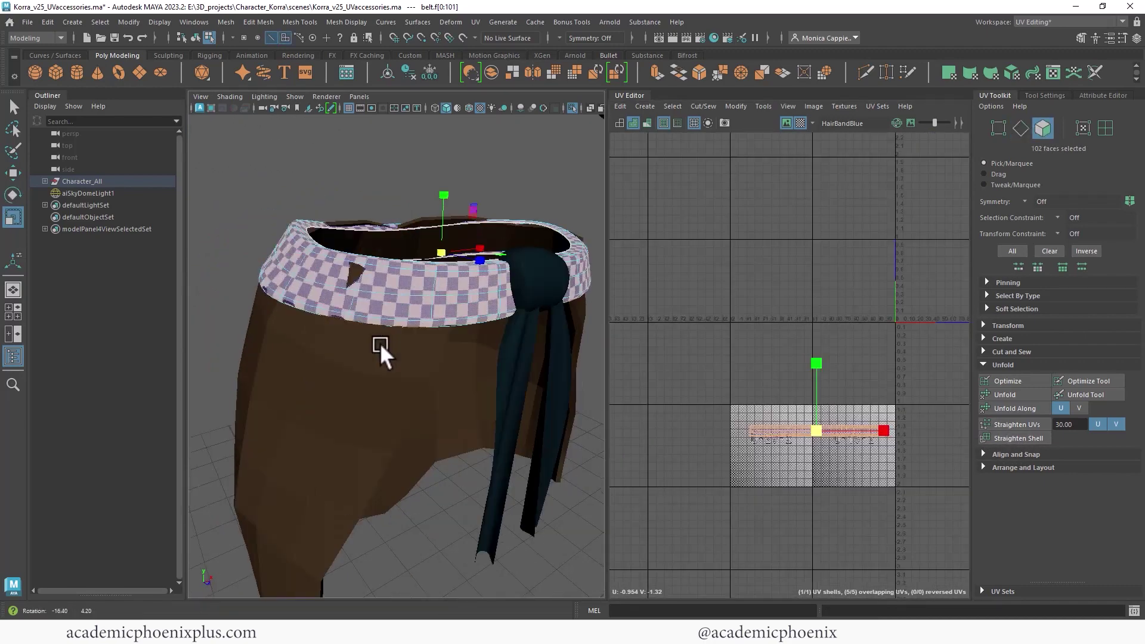
{"action": "left_click_drag", "start_coordinate": [379, 342], "coordinate": [542, 291], "text": "alt"}
{"action": "left_click_drag", "start_coordinate": [352, 267], "coordinate": [467, 318], "text": "alt"}
{"action": "left_click_drag", "start_coordinate": [395, 285], "coordinate": [454, 317], "text": "alt"}
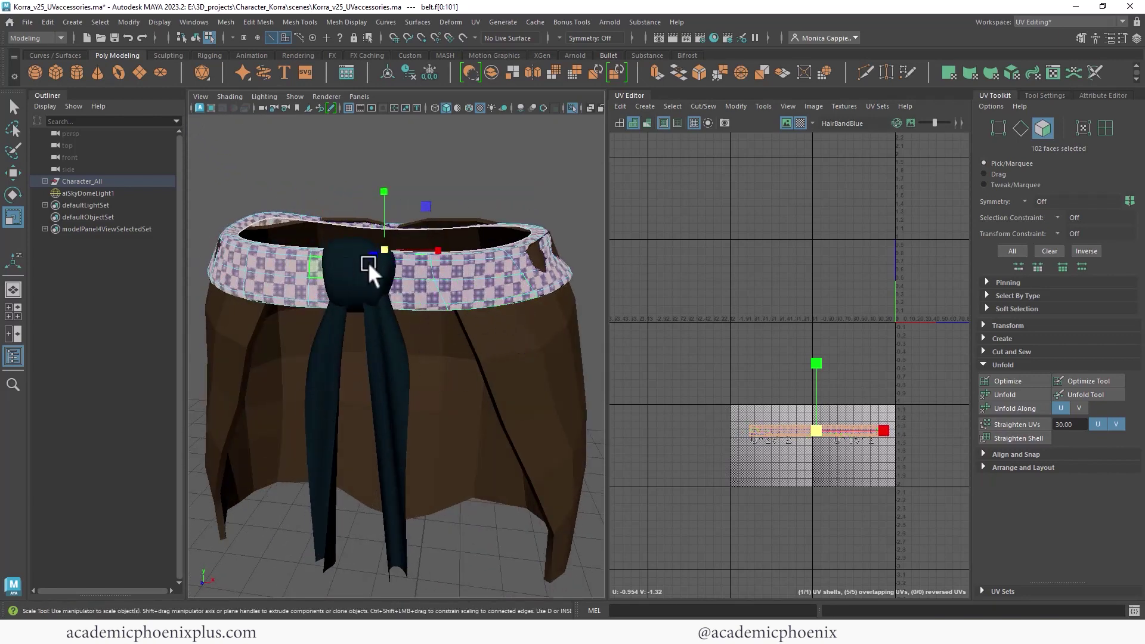
Select the boot with the distorted checker pattern and apply a cylindrical UV projection to it.
{"action": "right_click_drag", "start_coordinate": [395, 388], "coordinate": [462, 249], "text": "alt"}
{"action": "left_click_drag", "start_coordinate": [520, 424], "coordinate": [443, 481], "text": "alt"}
{"action": "left_click", "coordinate": [442, 481]}
{"action": "left_click_drag", "start_coordinate": [520, 417], "coordinate": [435, 356], "text": "alt"}
{"action": "right_click_drag", "start_coordinate": [435, 356], "coordinate": [473, 448], "text": "alt"}
{"action": "left_click_drag", "start_coordinate": [474, 448], "coordinate": [380, 316], "text": "alt"}
{"action": "left_click_drag", "start_coordinate": [457, 384], "coordinate": [363, 446], "text": "alt"}
{"action": "left_click_drag", "start_coordinate": [490, 429], "coordinate": [395, 380], "text": "alt"}
{"action": "right_click_drag", "start_coordinate": [395, 379], "coordinate": [509, 371], "text": "alt"}
{"action": "left_click_drag", "start_coordinate": [510, 371], "coordinate": [421, 355], "text": "alt"}
{"action": "right_click_drag", "start_coordinate": [421, 356], "coordinate": [421, 275]}
{"action": "left_click", "coordinate": [474, 22]}
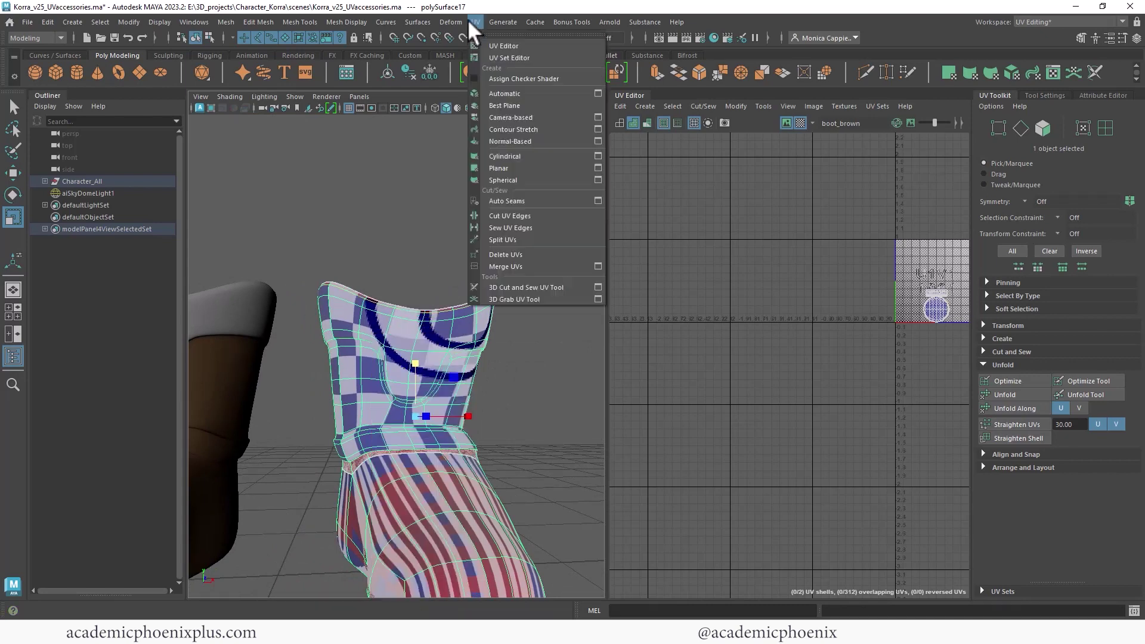
{"action": "left_click", "coordinate": [524, 155]}
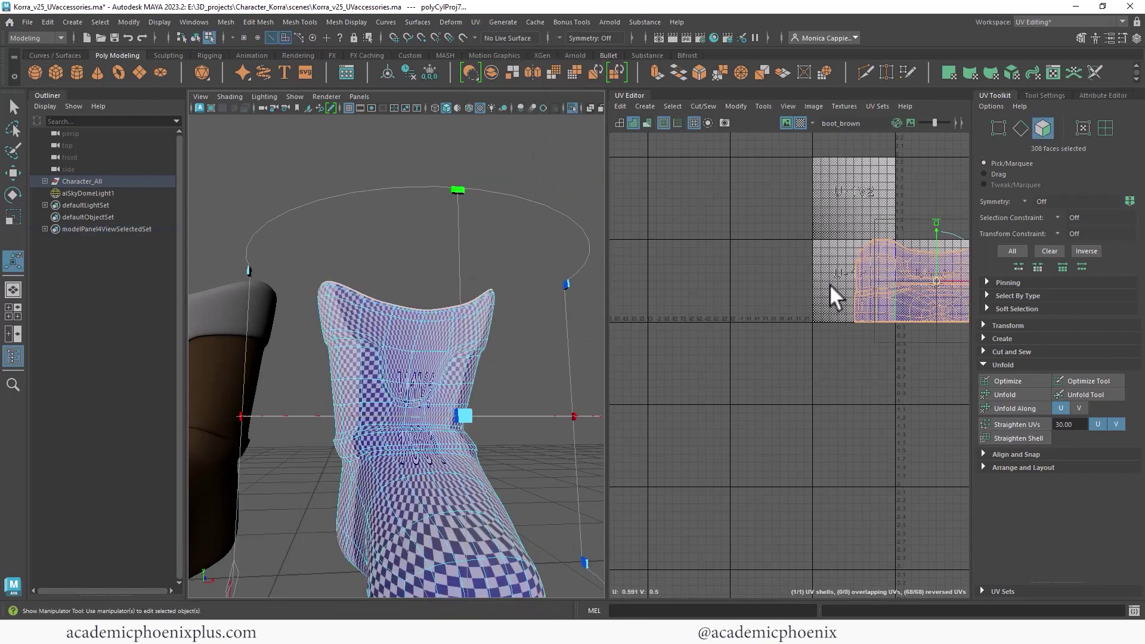
Select the boot's projected UV shell and unfold it.
{"action": "middle_click_drag", "start_coordinate": [905, 304], "coordinate": [735, 294], "text": "alt"}
{"action": "right_click", "coordinate": [750, 295]}
{"action": "double_click", "coordinate": [745, 298]}
{"action": "right_click_drag", "start_coordinate": [746, 301], "coordinate": [626, 310], "text": "shift"}
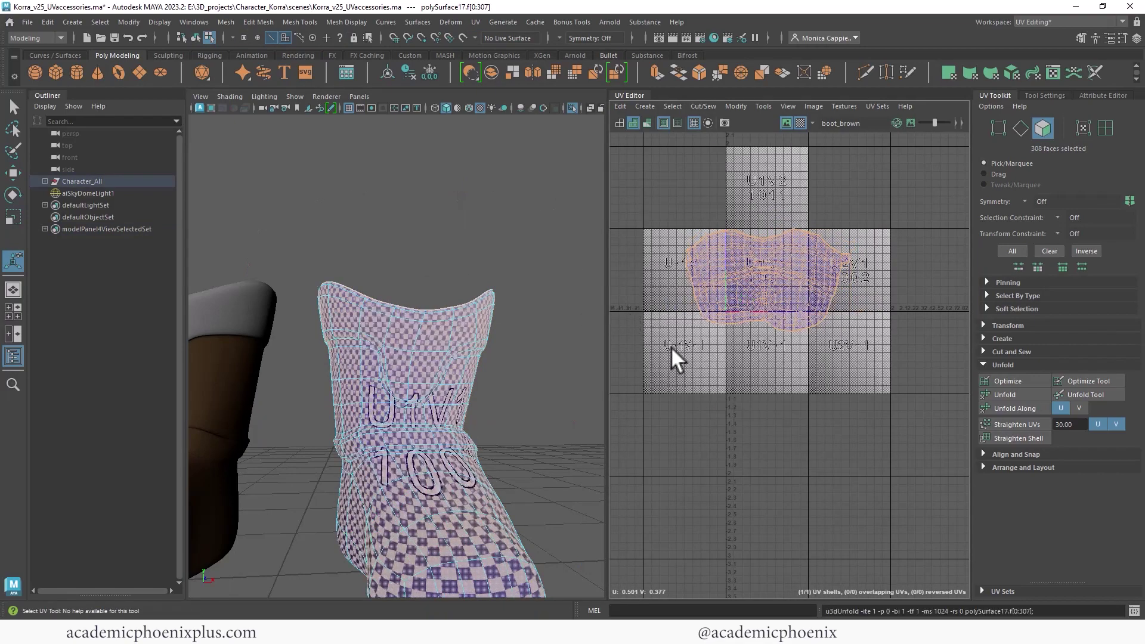
Try to select the outer rows of faces around the boot's sole.
{"action": "left_click_drag", "start_coordinate": [503, 446], "coordinate": [449, 296], "text": "alt"}
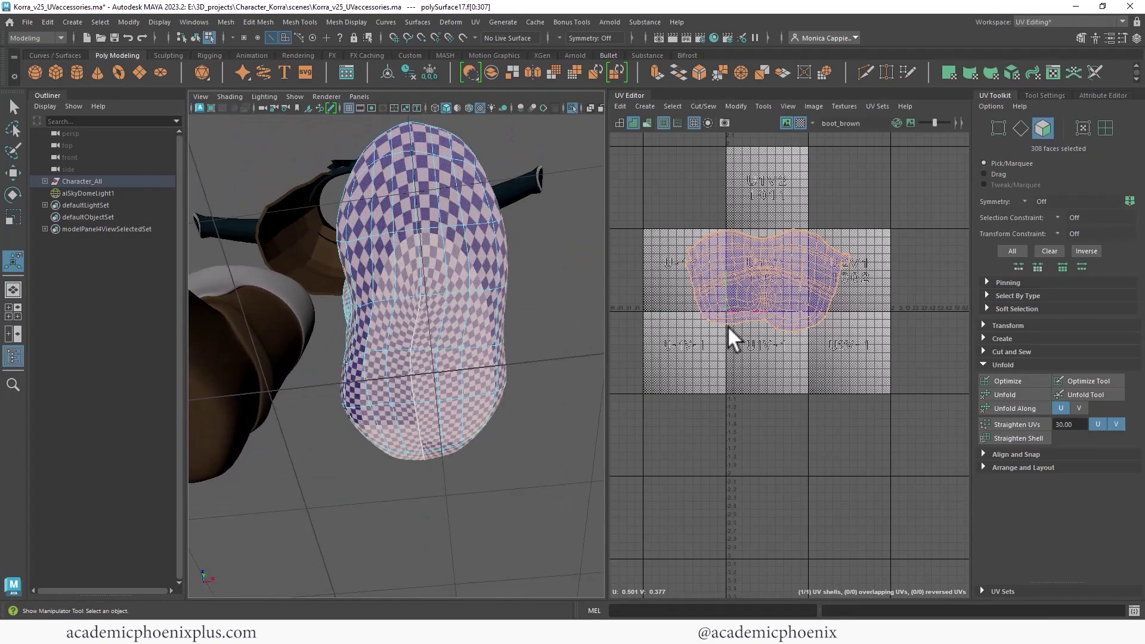
{"action": "middle_click_drag", "start_coordinate": [449, 327], "coordinate": [466, 327], "text": "alt"}
{"action": "right_click_drag", "start_coordinate": [467, 328], "coordinate": [468, 311]}
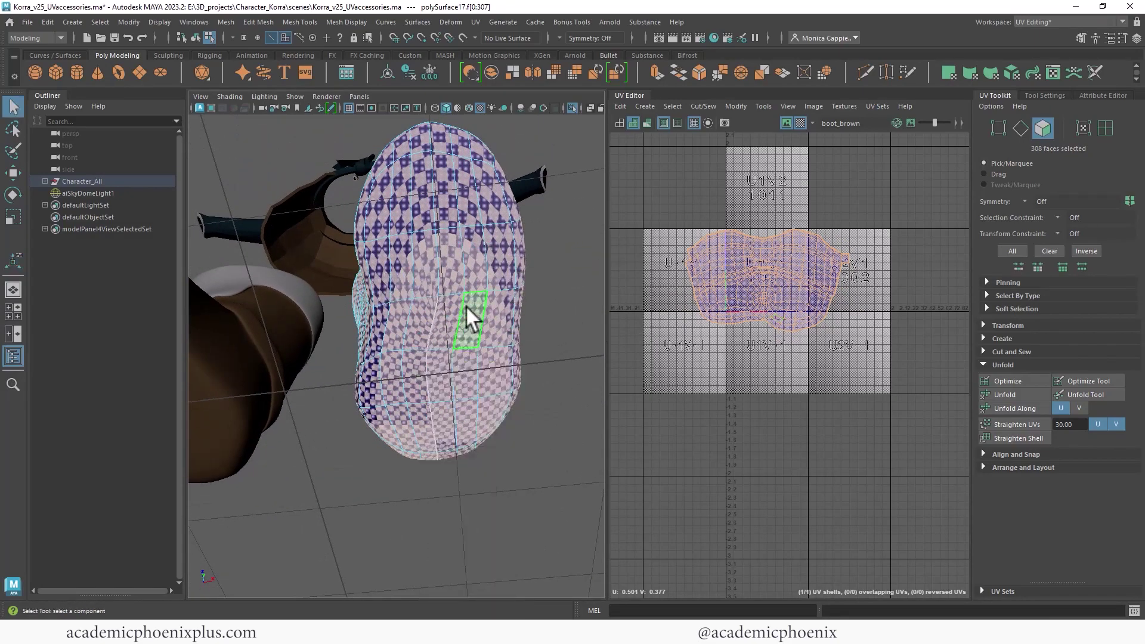
{"action": "left_click", "coordinate": [488, 417]}
{"action": "double_click", "coordinate": [480, 151], "text": "shift"}
{"action": "double_click", "coordinate": [388, 154], "text": "shift"}
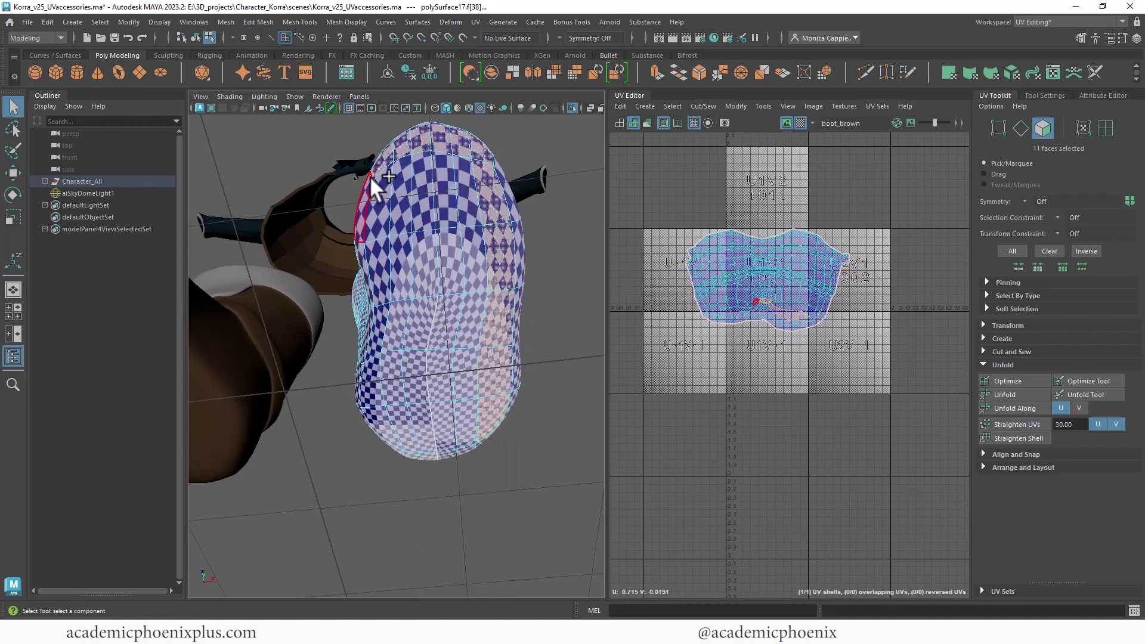
{"action": "double_click", "coordinate": [382, 428], "text": "shift"}
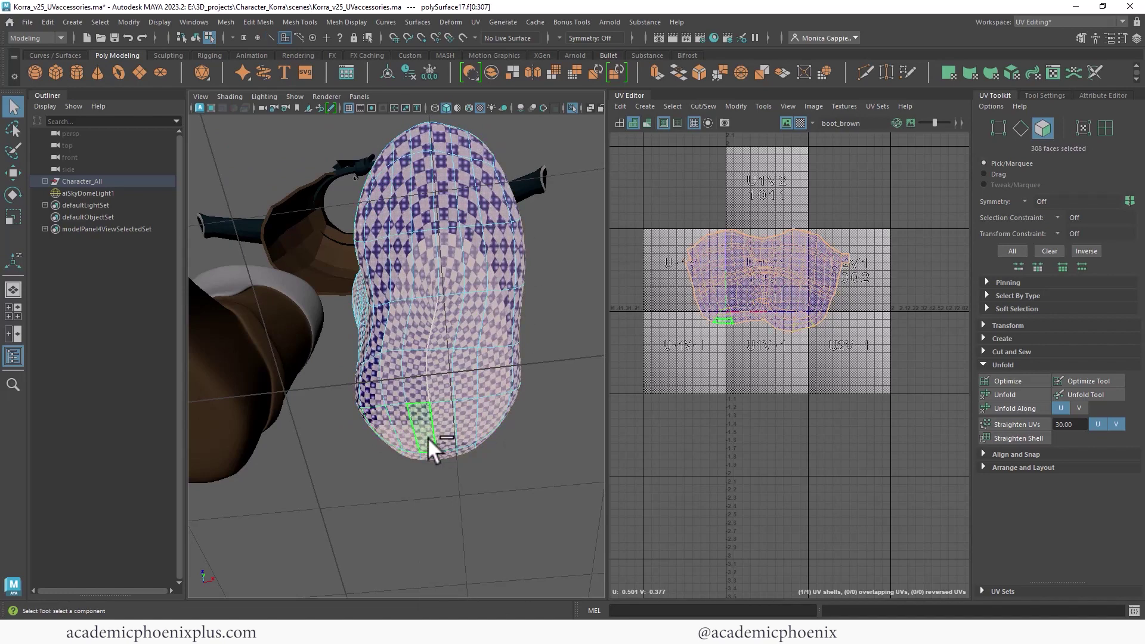
{"action": "key", "text": "ctrl+z"}
Select all the faces forming the underside of the boot's sole, from heel to toe.
{"action": "left_click_drag", "start_coordinate": [417, 350], "coordinate": [536, 285], "text": "alt"}
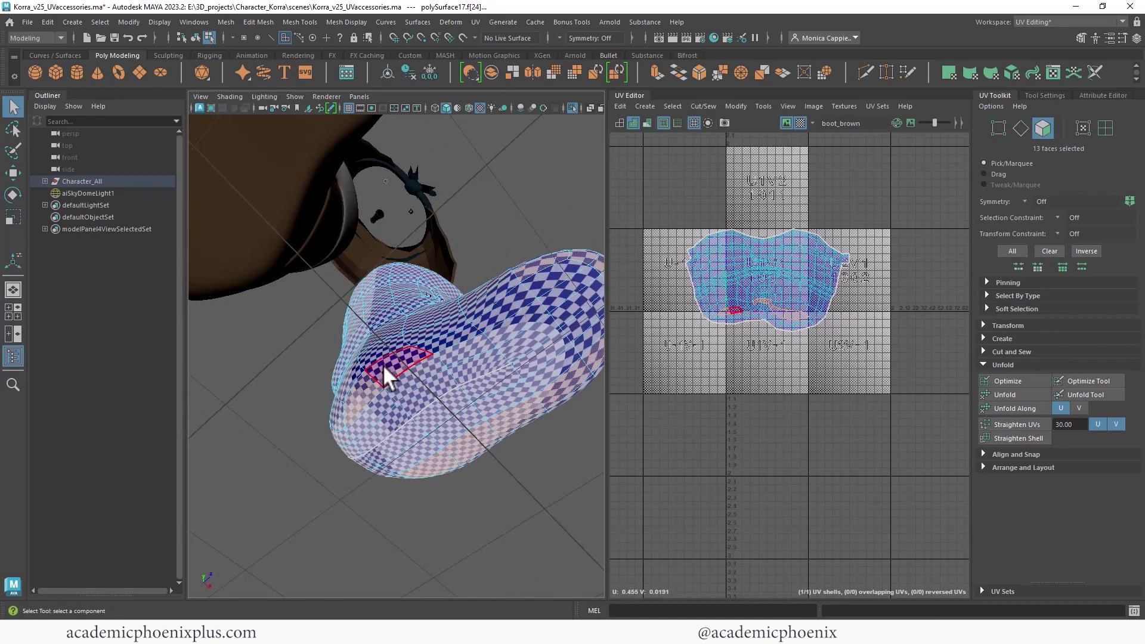
{"action": "left_click", "coordinate": [364, 389]}
{"action": "double_click", "coordinate": [564, 270], "text": "shift"}
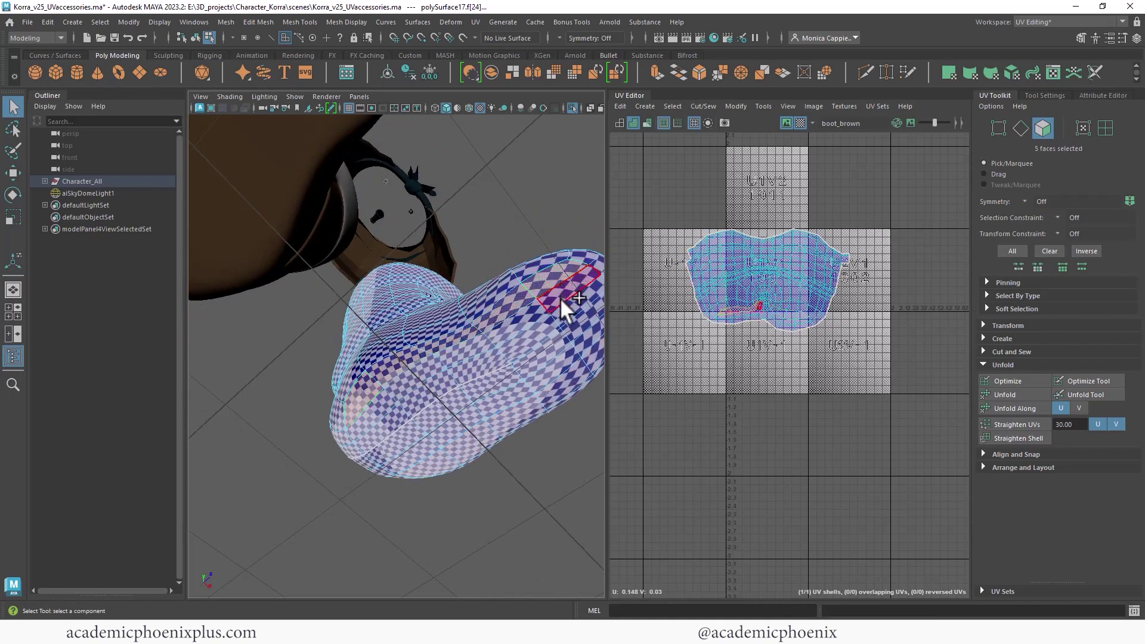
{"action": "left_click_drag", "start_coordinate": [512, 352], "coordinate": [402, 350], "text": "alt"}
{"action": "left_click", "coordinate": [489, 267], "text": "shift"}
{"action": "double_click", "coordinate": [489, 269], "text": "shift"}
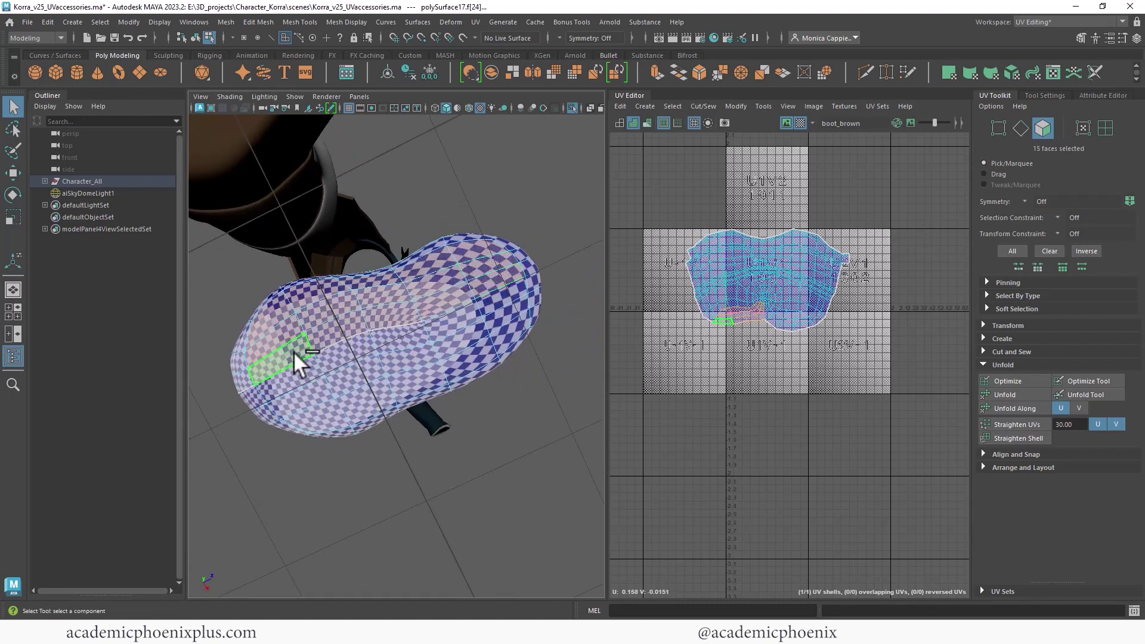
{"action": "double_click", "coordinate": [506, 297], "text": "shift"}
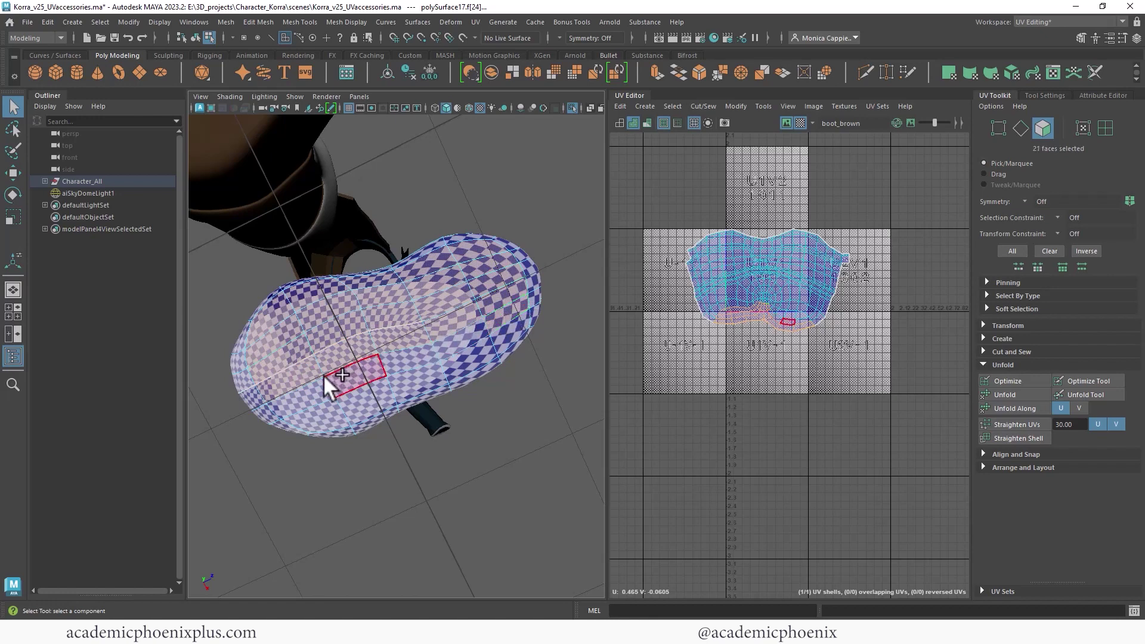
{"action": "double_click", "coordinate": [511, 334], "text": "shift"}
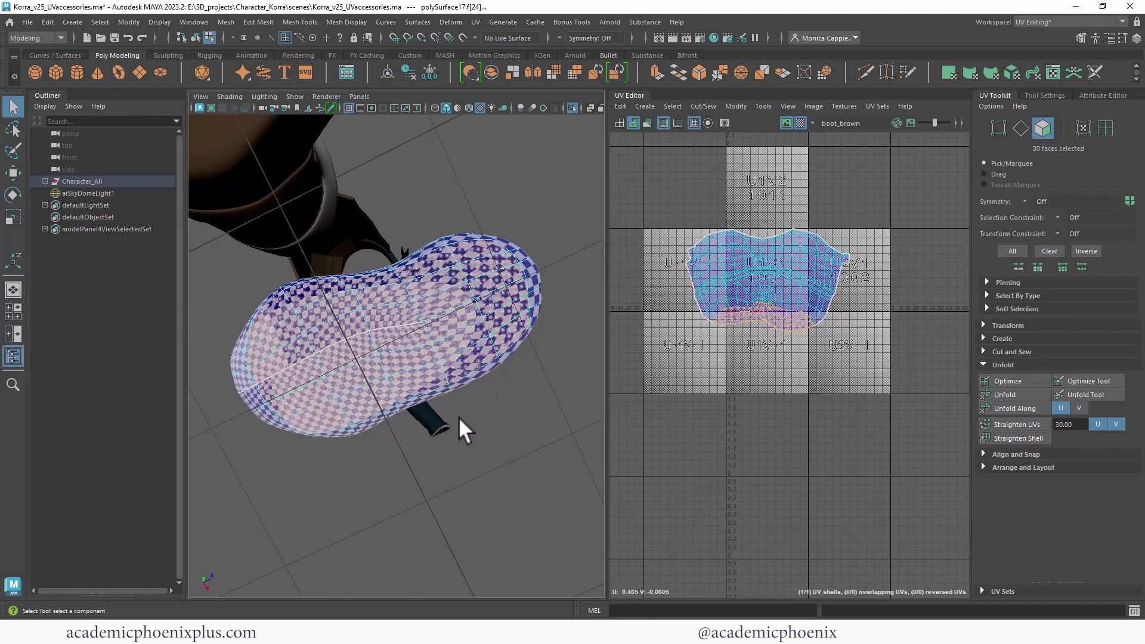
{"action": "left_click_drag", "start_coordinate": [528, 350], "coordinate": [553, 332], "text": "alt"}
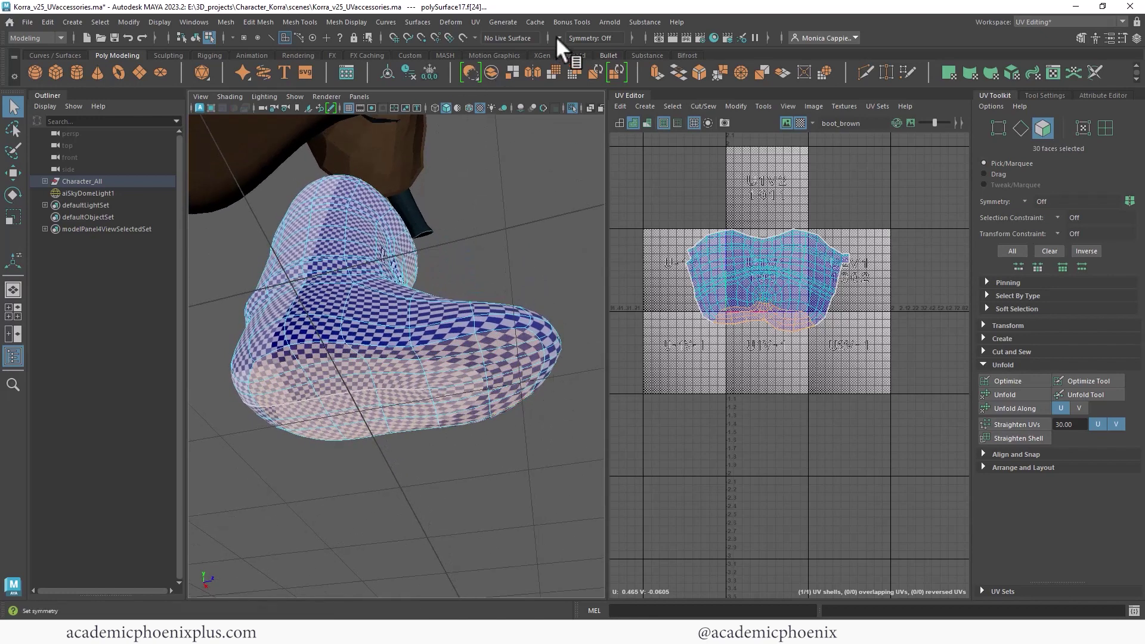
Apply a planar UV projection from the Y axis to the sole faces and move their shell below the boot's main shell.
{"action": "left_click", "coordinate": [475, 22]}
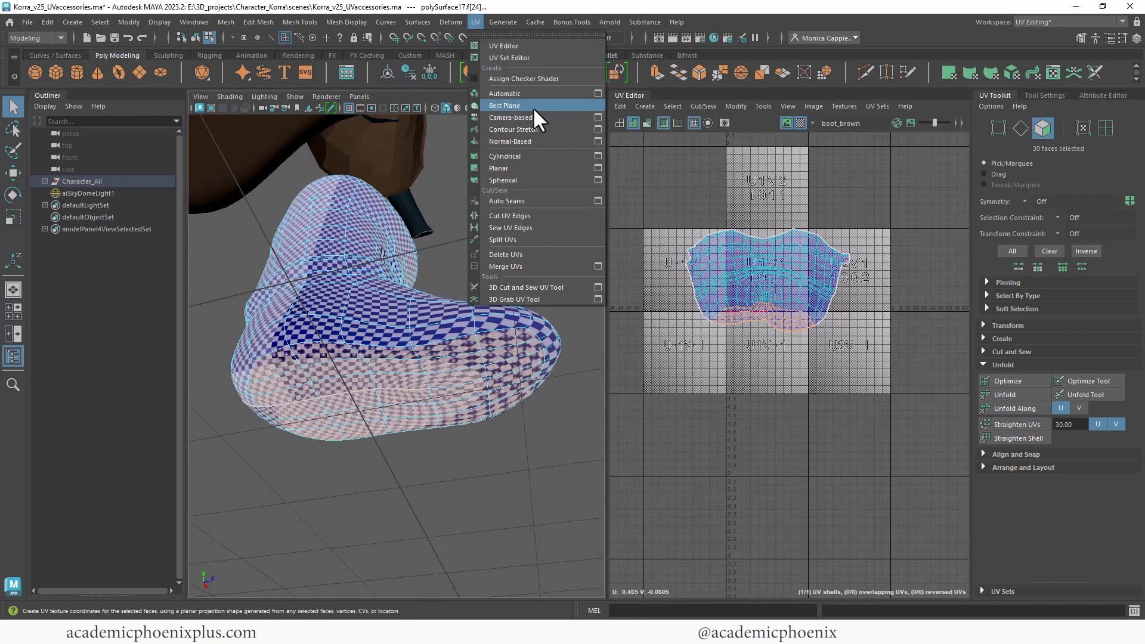
{"action": "left_click", "coordinate": [596, 165]}
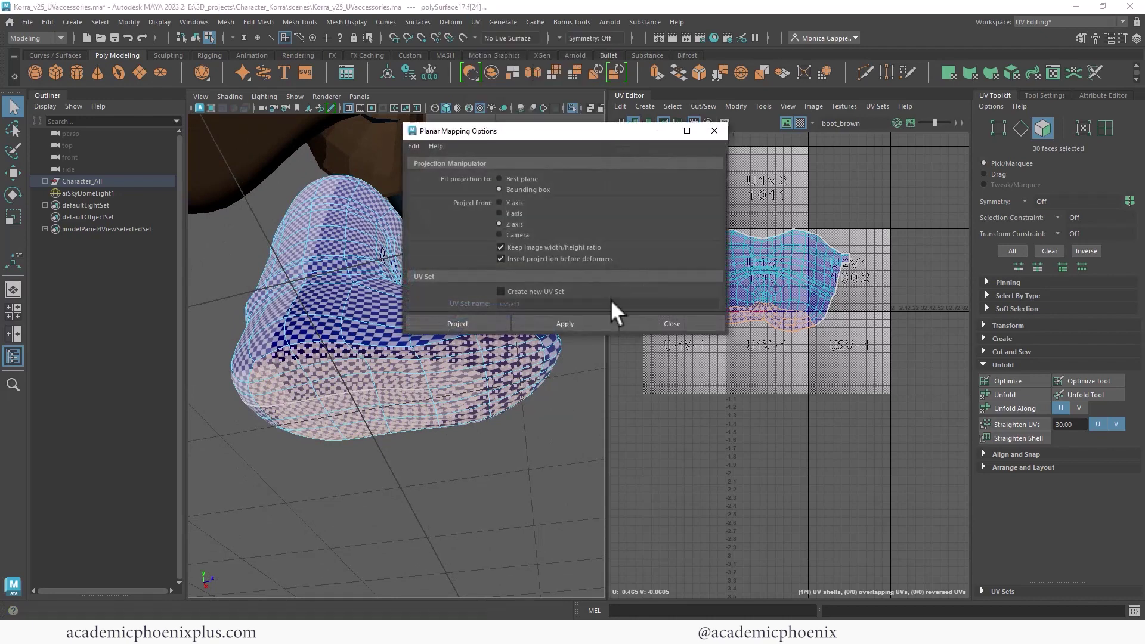
{"action": "left_click", "coordinate": [567, 324]}
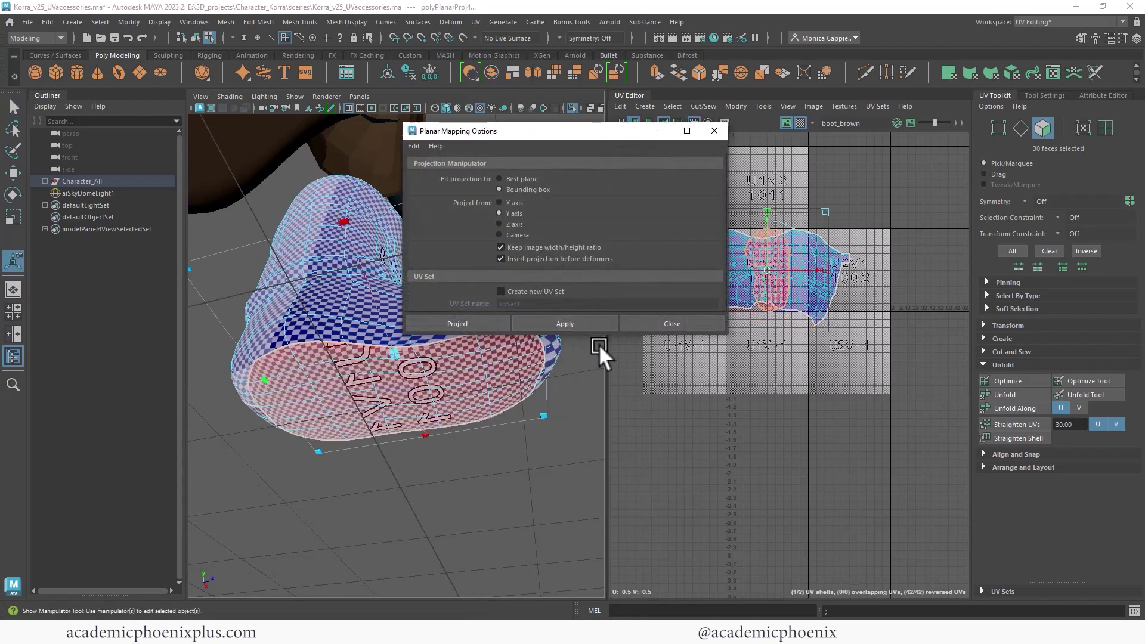
{"action": "left_click", "coordinate": [714, 130]}
{"action": "left_click_drag", "start_coordinate": [767, 269], "coordinate": [767, 377]}
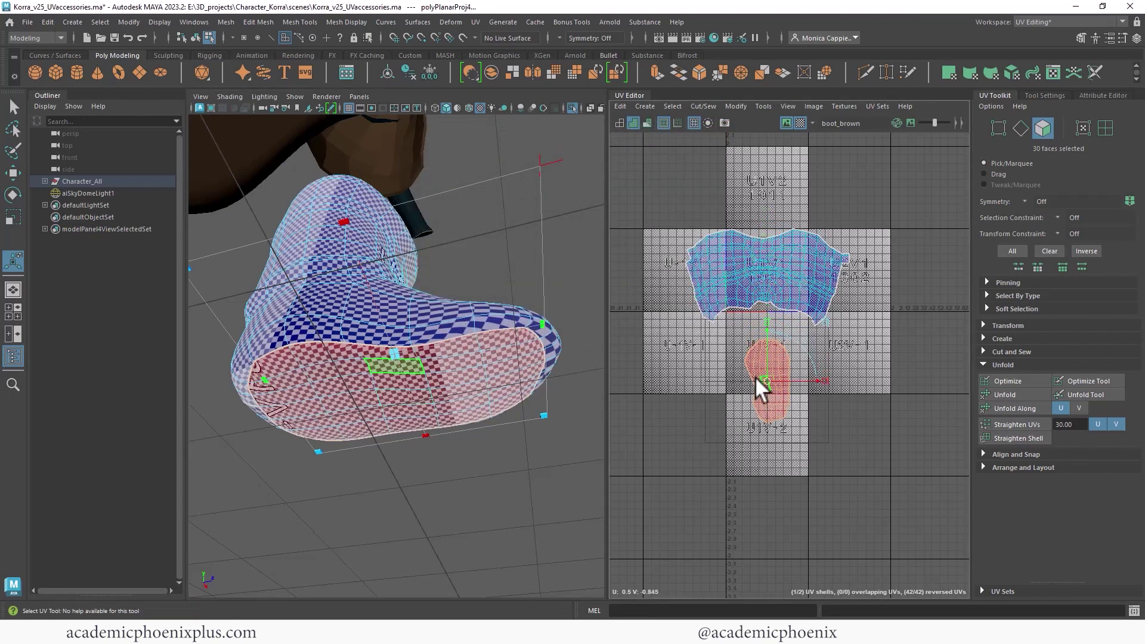
Flip the sole's UV shell and unfold it.
{"action": "right_click", "coordinate": [761, 371], "text": "shift"}
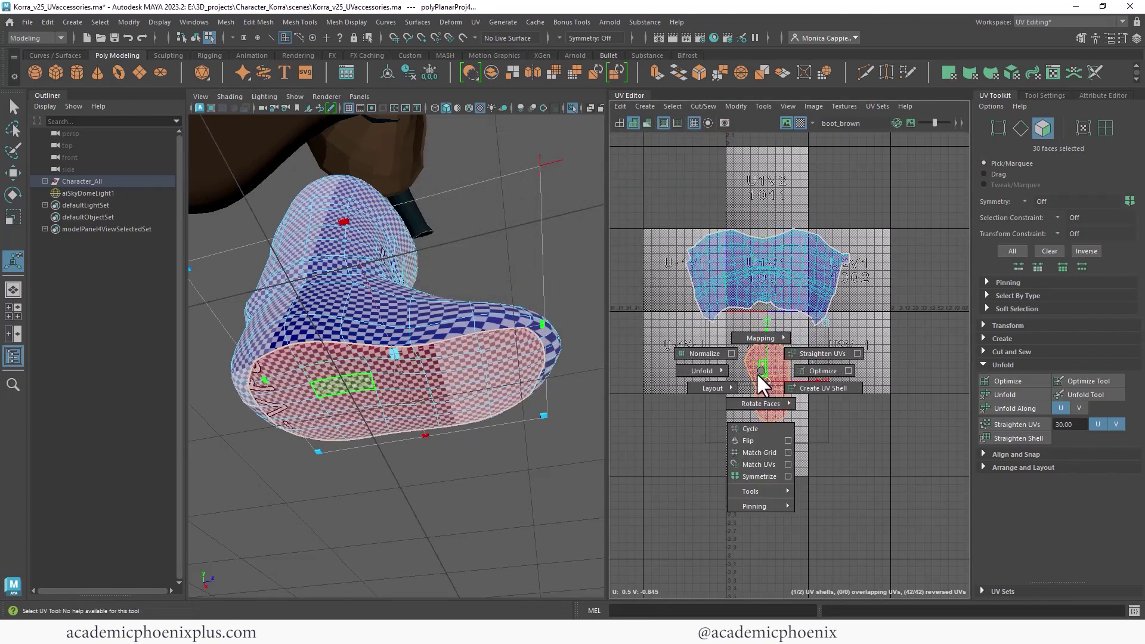
{"action": "left_click", "coordinate": [751, 439]}
{"action": "right_click_drag", "start_coordinate": [757, 362], "coordinate": [605, 365], "text": "shift"}
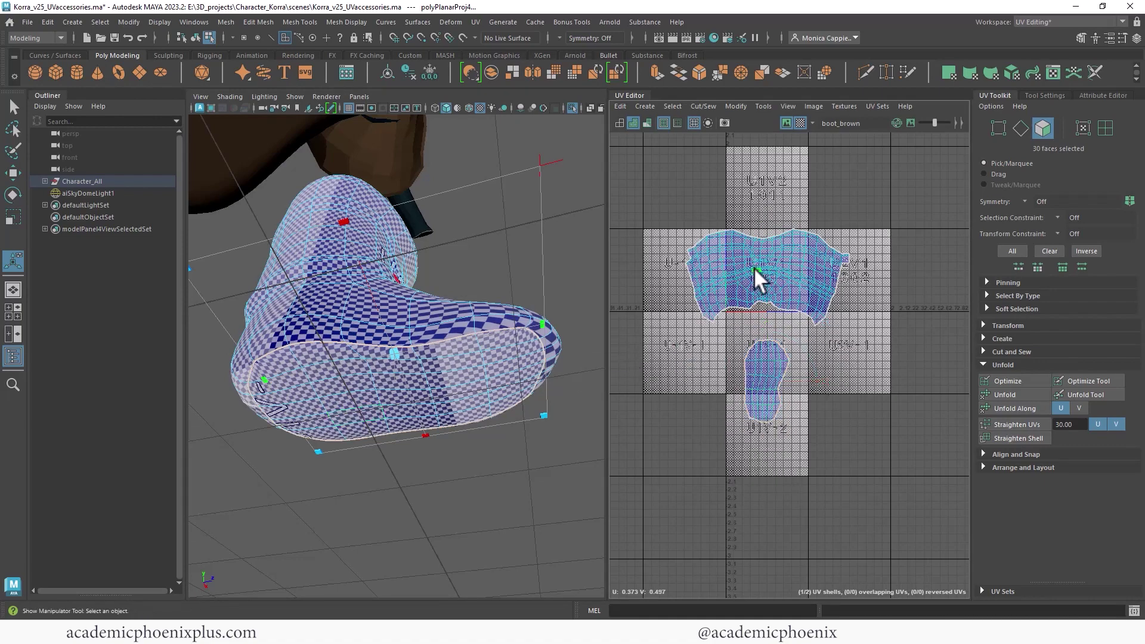
Unfold the boot's main upper UV shell and check the checker pattern around the toe.
{"action": "left_click", "coordinate": [755, 266]}
{"action": "left_click_drag", "start_coordinate": [370, 322], "coordinate": [386, 285], "text": "alt"}
{"action": "left_click_drag", "start_coordinate": [399, 329], "coordinate": [498, 327], "text": "alt"}
{"action": "right_click_drag", "start_coordinate": [498, 327], "coordinate": [524, 327], "text": "alt"}
{"action": "middle_click_drag", "start_coordinate": [525, 327], "coordinate": [447, 322], "text": "alt"}
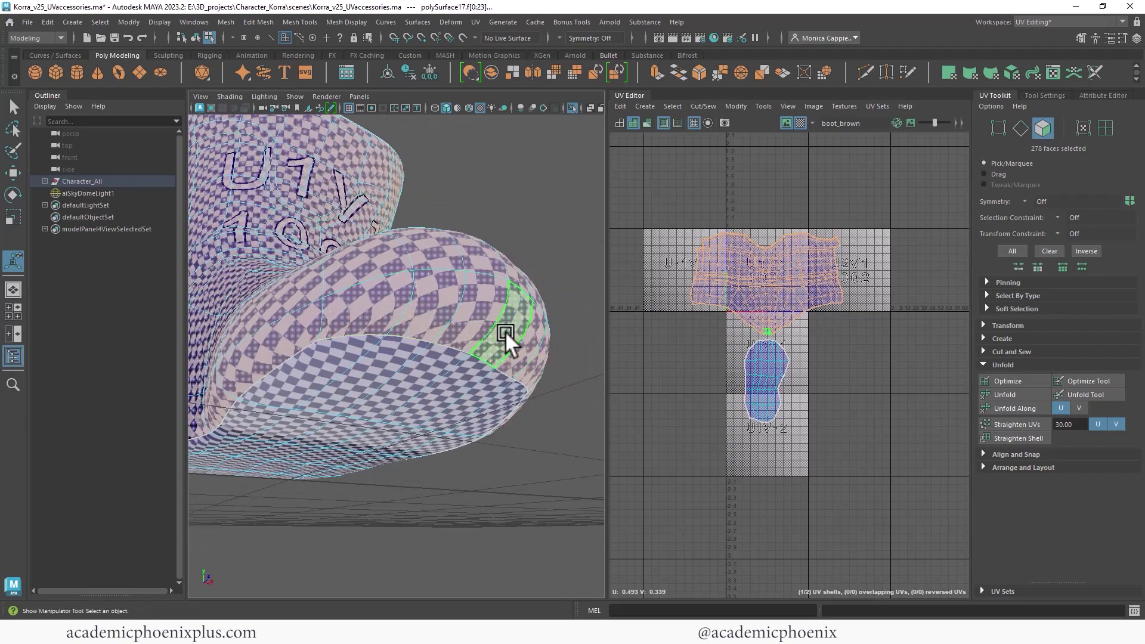
{"action": "scroll", "coordinate": [396, 317], "scroll_direction": "down", "scroll_amount": 5}
Return to object mode and examine the boot's checker pattern from several angles, alongside the other accessories.
{"action": "right_click_drag", "start_coordinate": [411, 318], "coordinate": [453, 258]}
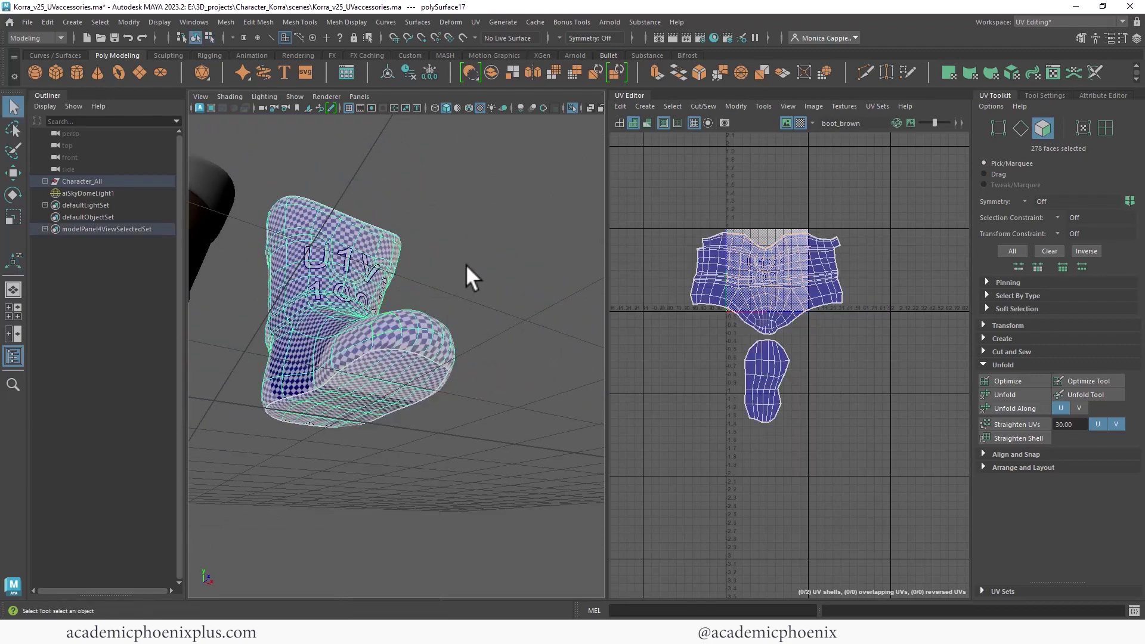
{"action": "left_click", "coordinate": [526, 321]}
{"action": "left_click_drag", "start_coordinate": [526, 321], "coordinate": [473, 371], "text": "alt"}
{"action": "left_click", "coordinate": [411, 376]}
{"action": "middle_click_drag", "start_coordinate": [472, 371], "coordinate": [451, 377], "text": "alt"}
{"action": "left_click_drag", "start_coordinate": [459, 420], "coordinate": [444, 459], "text": "alt"}
{"action": "right_click_drag", "start_coordinate": [489, 375], "coordinate": [260, 292], "text": "alt"}
{"action": "middle_click_drag", "start_coordinate": [453, 174], "coordinate": [492, 250], "text": "alt"}
{"action": "middle_click_drag", "start_coordinate": [492, 360], "coordinate": [465, 351], "text": "alt"}
{"action": "right_click_drag", "start_coordinate": [464, 351], "coordinate": [526, 351], "text": "alt"}
{"action": "middle_click_drag", "start_coordinate": [554, 292], "coordinate": [534, 357], "text": "alt"}
{"action": "left_click_drag", "start_coordinate": [504, 406], "coordinate": [475, 401], "text": "alt"}
{"action": "right_click_drag", "start_coordinate": [475, 401], "coordinate": [457, 334], "text": "alt"}
{"action": "left_click_drag", "start_coordinate": [457, 334], "coordinate": [430, 338], "text": "alt"}
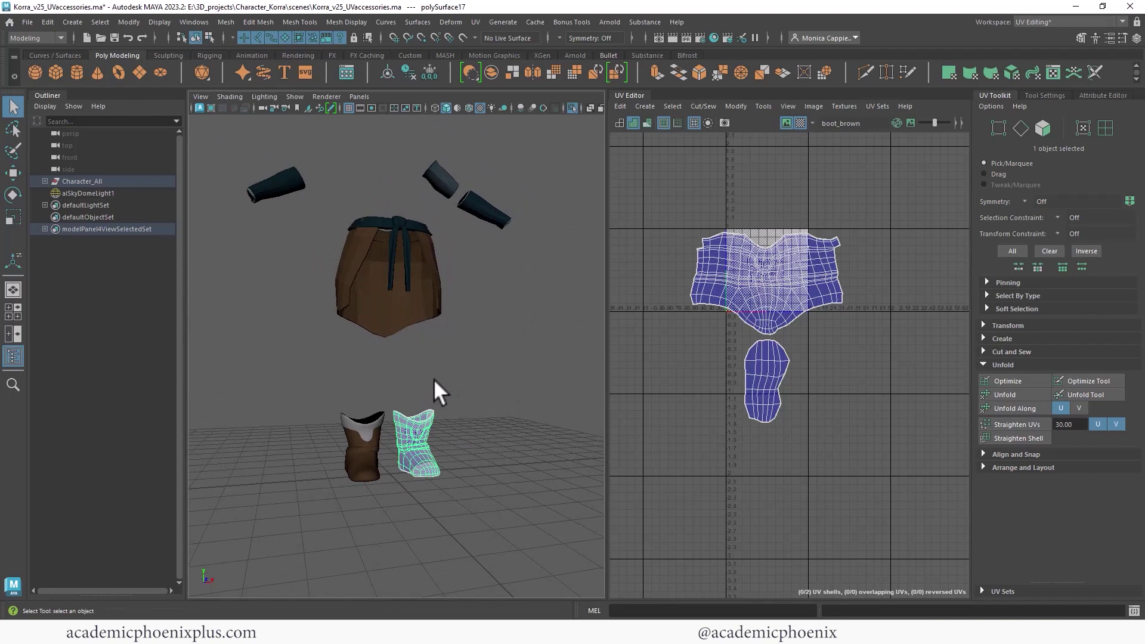
Select the edges joining the protruding tab to the upper corner of the boot's main UV shell and cut them.
{"action": "right_click_drag", "start_coordinate": [744, 286], "coordinate": [894, 307], "text": "alt"}
{"action": "middle_click_drag", "start_coordinate": [831, 307], "coordinate": [742, 397], "text": "alt"}
{"action": "right_click_drag", "start_coordinate": [778, 301], "coordinate": [909, 331], "text": "alt"}
{"action": "middle_click_drag", "start_coordinate": [758, 331], "coordinate": [710, 351], "text": "alt"}
{"action": "scroll", "coordinate": [912, 344], "scroll_direction": "up", "scroll_amount": 4}
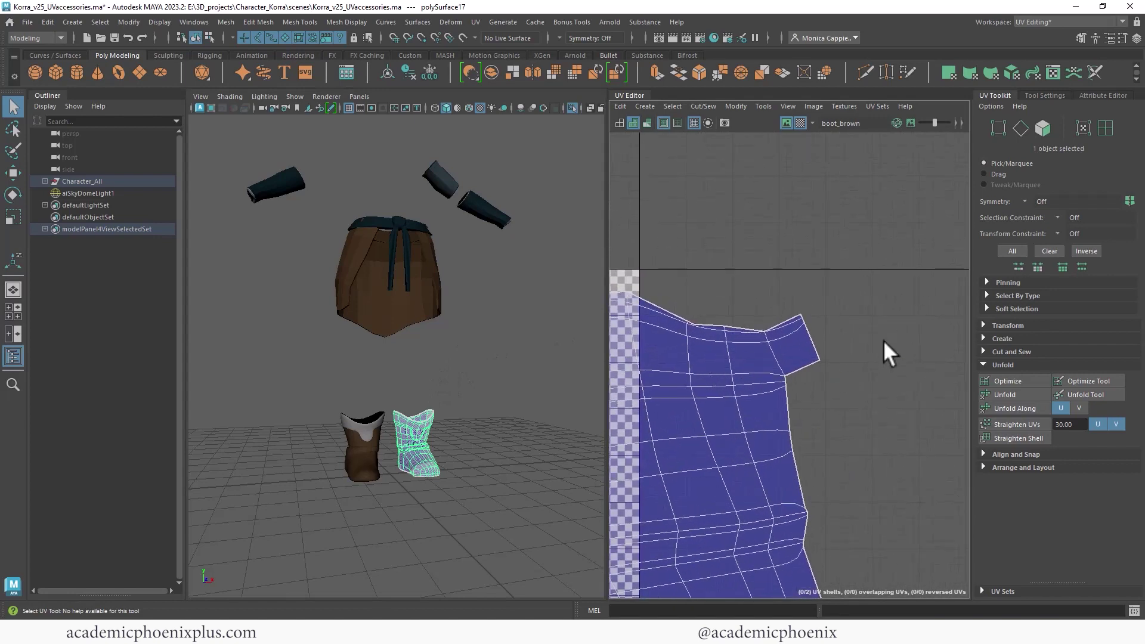
{"action": "right_click_drag", "start_coordinate": [807, 367], "coordinate": [813, 335]}
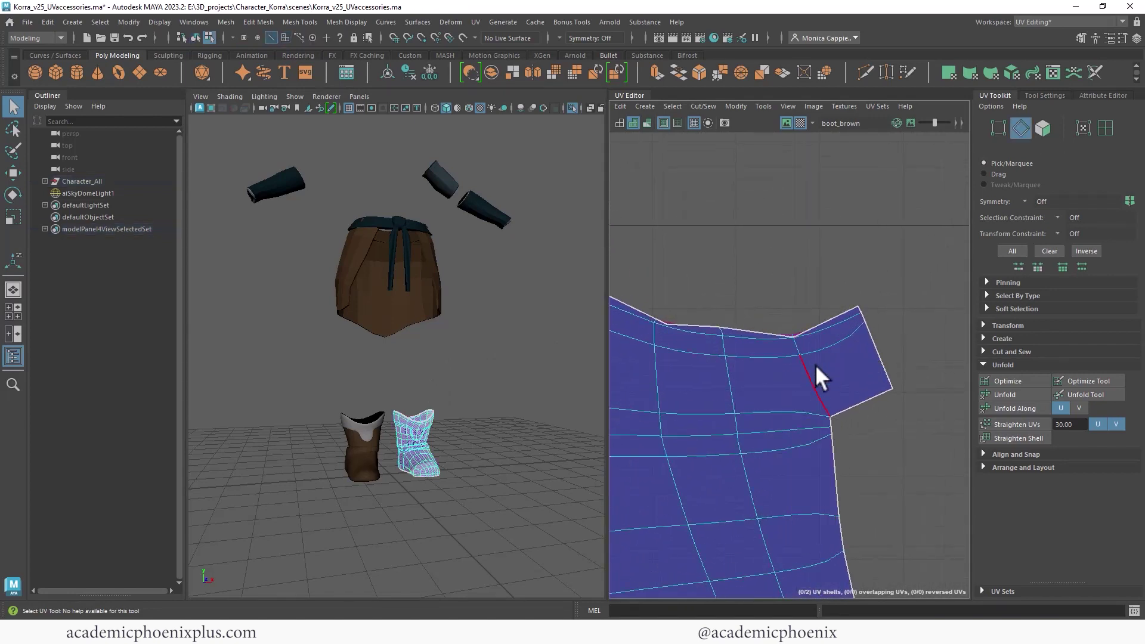
{"action": "double_click", "coordinate": [809, 371]}
{"action": "right_click_drag", "start_coordinate": [807, 374], "coordinate": [760, 395], "text": "shift"}
Sew the detached tab into the notch at the opposite upper corner of the boot's main UV shell.
{"action": "middle_click_drag", "start_coordinate": [720, 387], "coordinate": [924, 395], "text": "alt"}
{"action": "middle_click_drag", "start_coordinate": [684, 384], "coordinate": [936, 388], "text": "alt"}
{"action": "middle_click_drag", "start_coordinate": [688, 385], "coordinate": [869, 329], "text": "alt"}
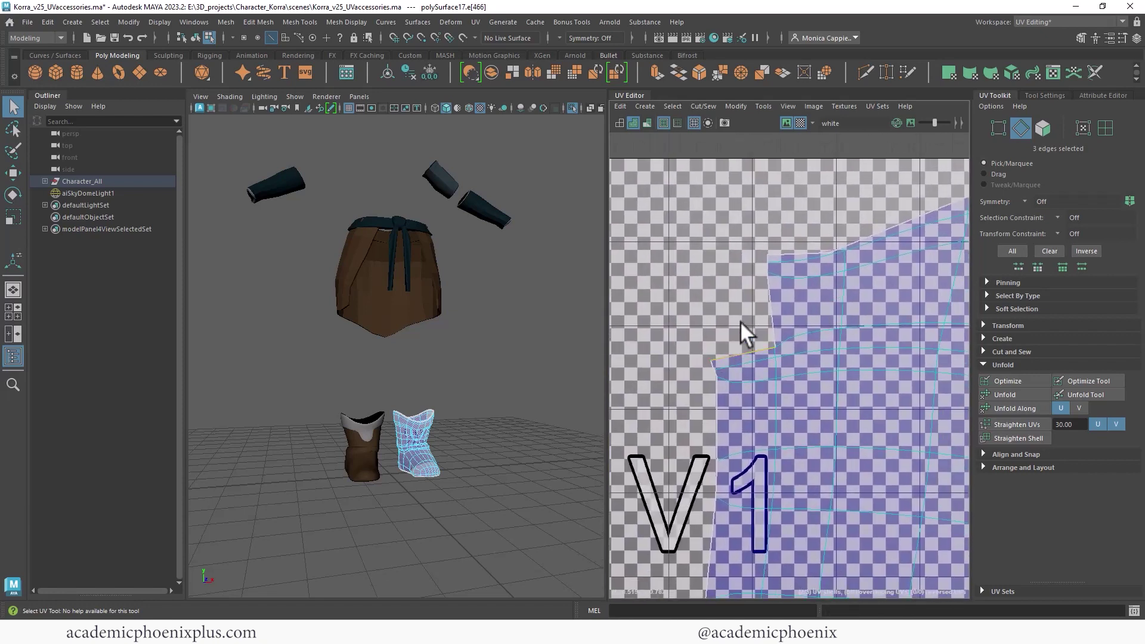
{"action": "double_click", "coordinate": [767, 255]}
{"action": "right_click_drag", "start_coordinate": [797, 311], "coordinate": [804, 345], "text": "shift"}
{"action": "right_click_drag", "start_coordinate": [756, 324], "coordinate": [512, 293]}
{"action": "double_click", "coordinate": [763, 352]}
{"action": "right_click_drag", "start_coordinate": [793, 367], "coordinate": [673, 374]}
Return to object mode and inspect the boot's checker pattern from all around.
{"action": "middle_click_drag", "start_coordinate": [788, 391], "coordinate": [672, 302], "text": "alt"}
{"action": "left_click_drag", "start_coordinate": [434, 450], "coordinate": [502, 453], "text": "alt"}
{"action": "right_click_drag", "start_coordinate": [424, 428], "coordinate": [478, 258]}
{"action": "middle_click_drag", "start_coordinate": [453, 471], "coordinate": [469, 385], "text": "alt"}
{"action": "left_click_drag", "start_coordinate": [470, 385], "coordinate": [447, 375], "text": "alt"}
{"action": "left_click", "coordinate": [445, 370]}
{"action": "right_click_drag", "start_coordinate": [444, 370], "coordinate": [672, 388], "text": "alt"}
{"action": "left_click_drag", "start_coordinate": [566, 387], "coordinate": [513, 386], "text": "alt"}
{"action": "middle_click_drag", "start_coordinate": [513, 387], "coordinate": [399, 379], "text": "alt"}
{"action": "left_click_drag", "start_coordinate": [399, 379], "coordinate": [448, 348], "text": "alt"}
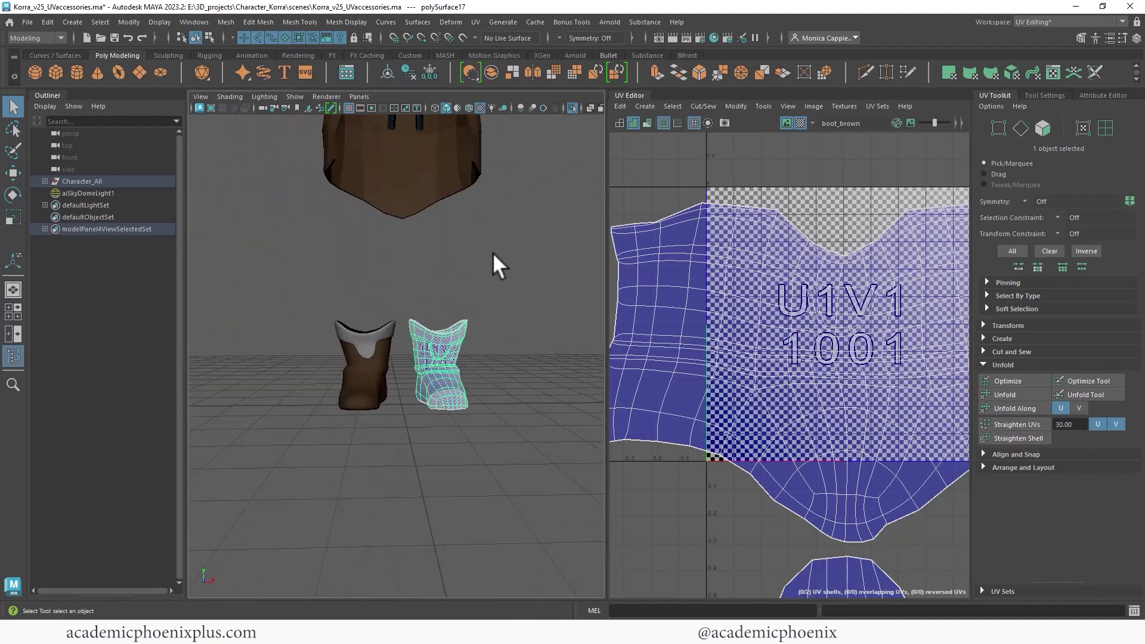
Select the UV-mapped boot followed by the unmapped boot, and open the Transfer Attributes options.
{"action": "left_click", "coordinate": [359, 367], "text": "shift"}
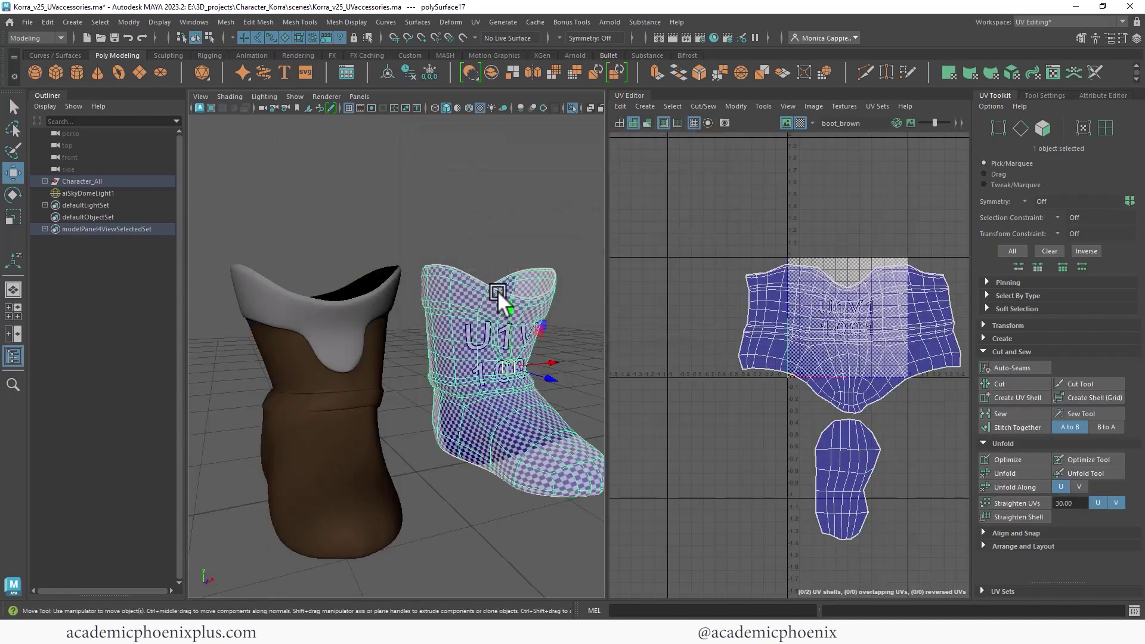
{"action": "left_click_drag", "start_coordinate": [496, 290], "coordinate": [454, 303], "text": "alt"}
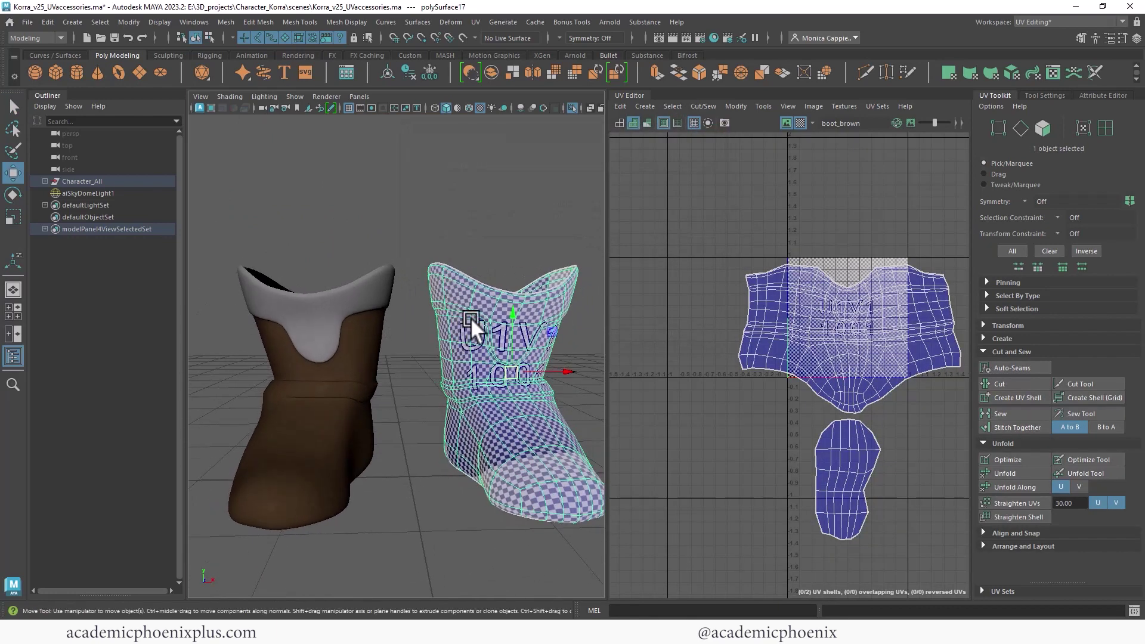
{"action": "key", "text": "ctrl+z"}
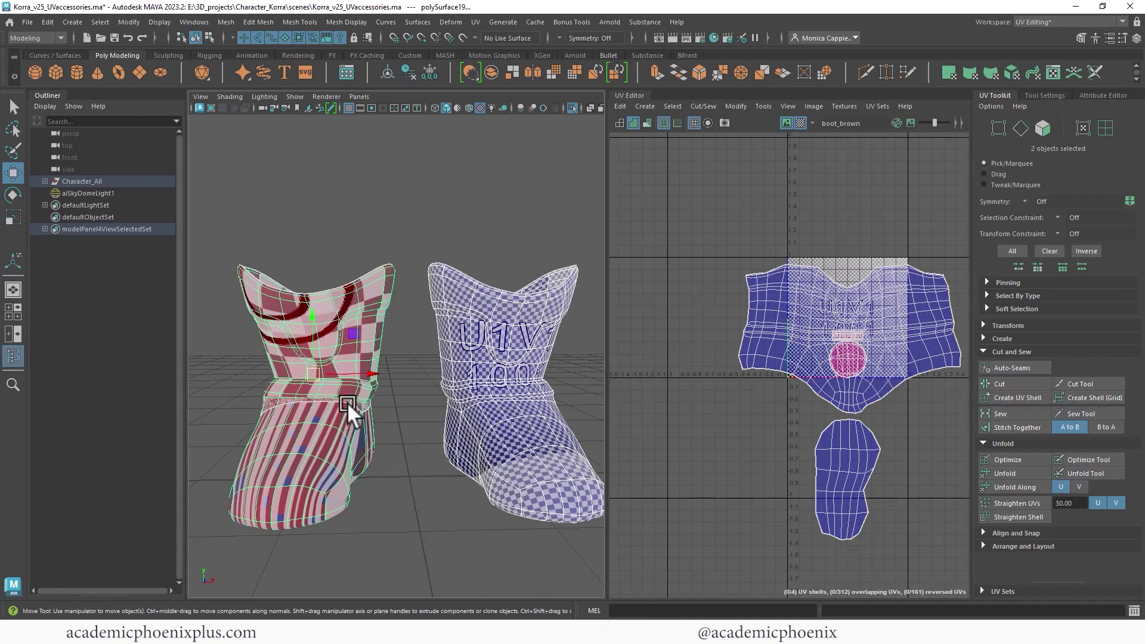
{"action": "left_click", "coordinate": [246, 24]}
{"action": "mouse_move", "coordinate": [234, 18]}
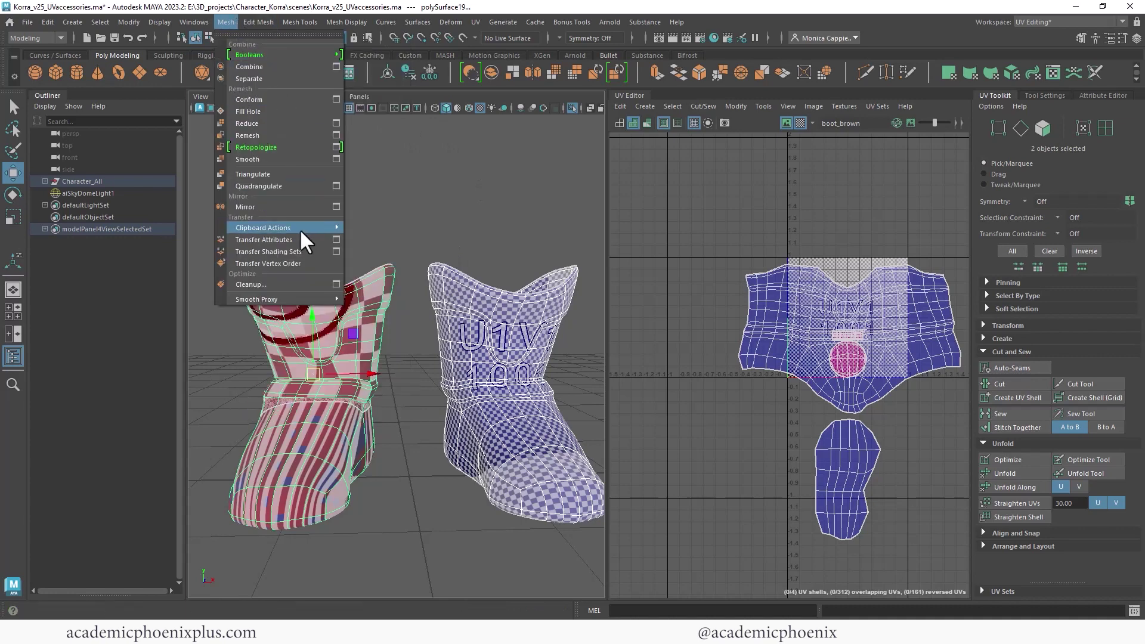
{"action": "left_click", "coordinate": [335, 239]}
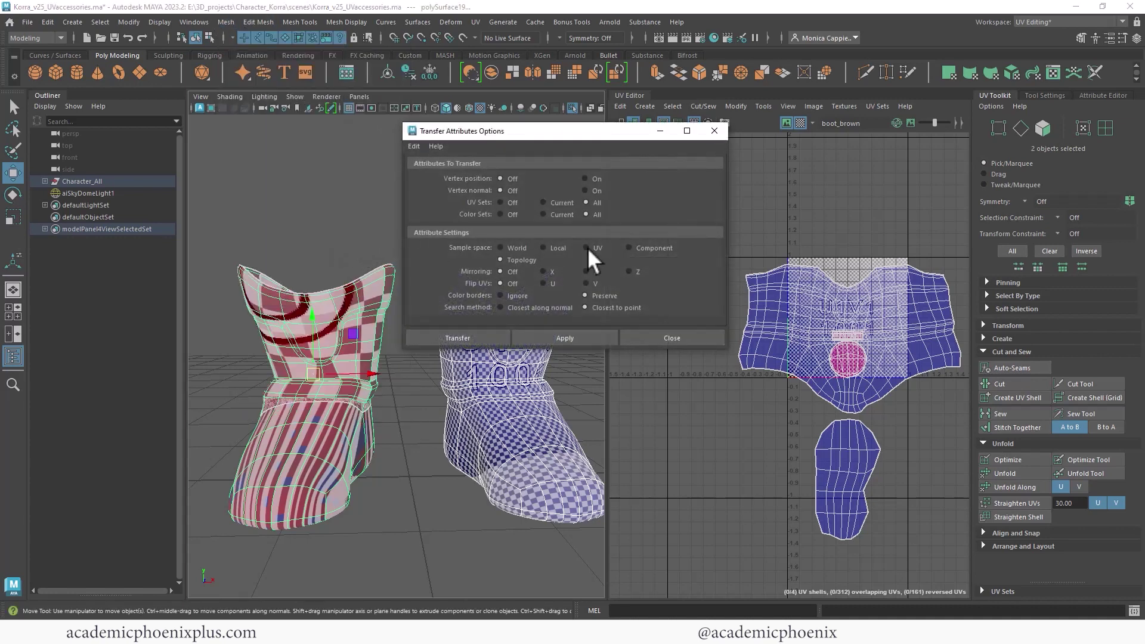
Reset the transfer settings and try to transfer the UVs to the other boot with Component as the sample space.
{"action": "left_click", "coordinate": [414, 147]}
{"action": "left_click", "coordinate": [436, 170]}
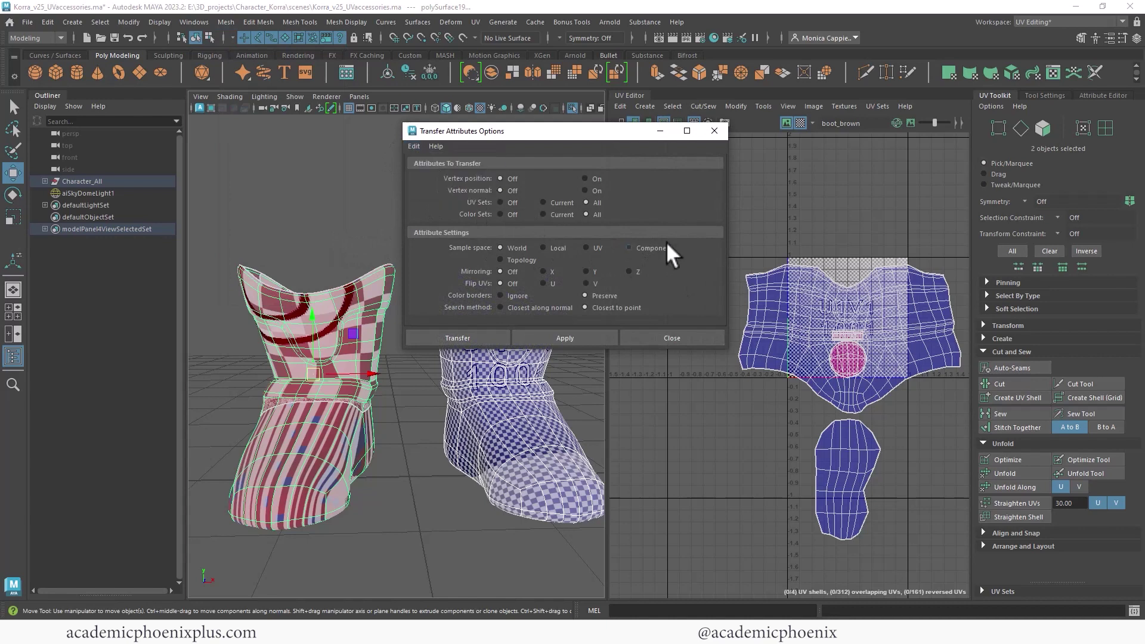
{"action": "left_click", "coordinate": [592, 328]}
{"action": "scroll", "coordinate": [875, 304], "scroll_direction": "up", "scroll_amount": 4}
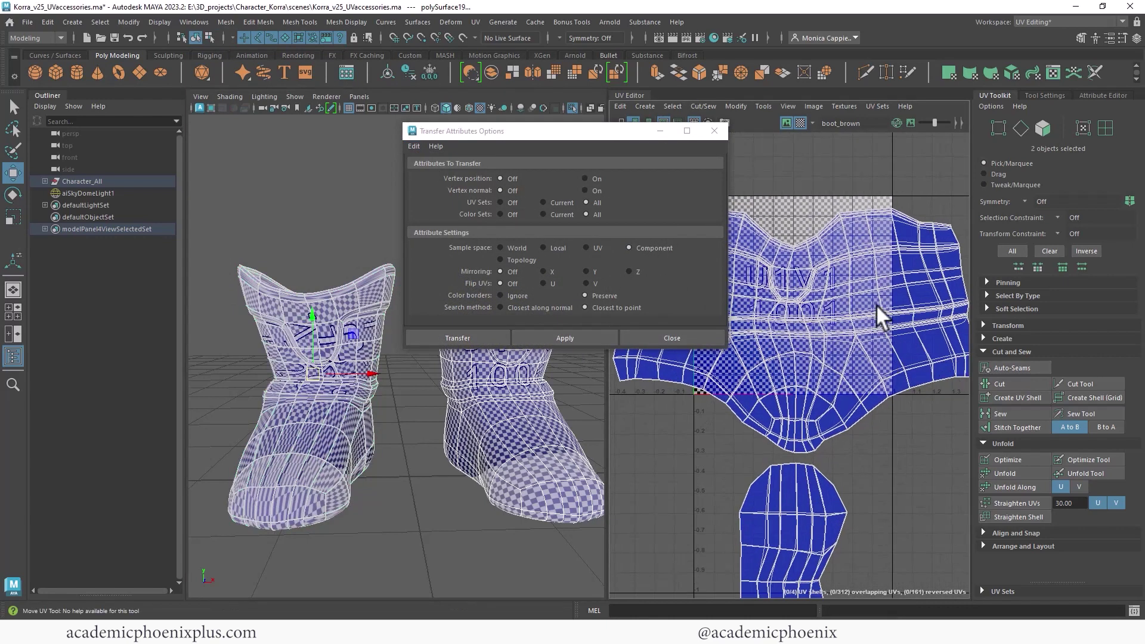
Inspect the other boot's transferred UVs by selecting faces within its main shell.
{"action": "left_click", "coordinate": [366, 373]}
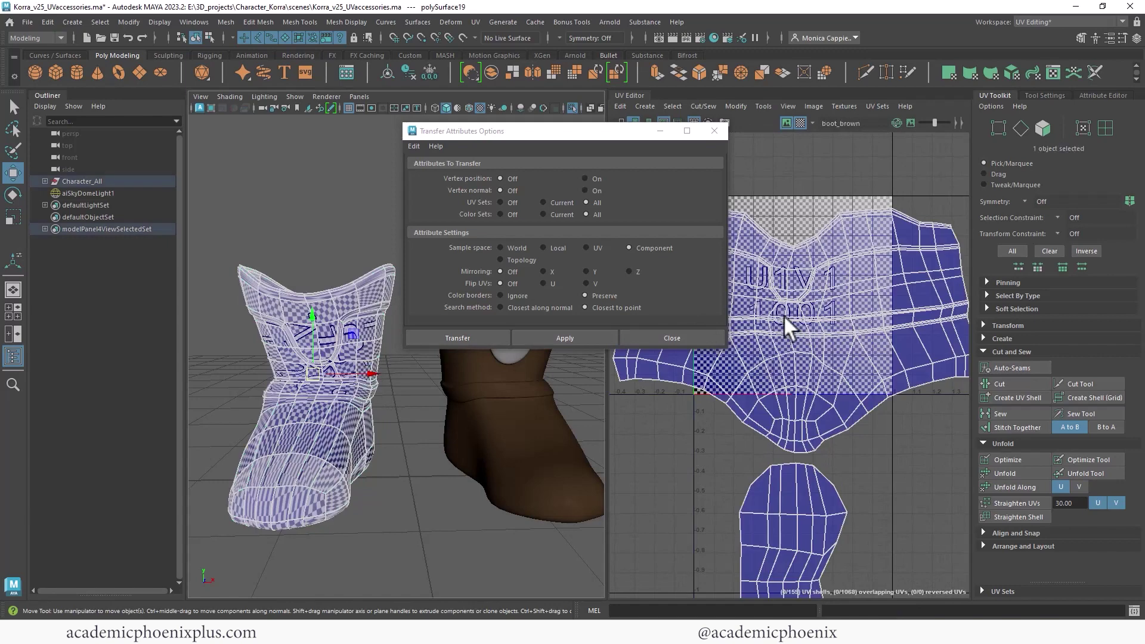
{"action": "right_click_drag", "start_coordinate": [795, 319], "coordinate": [800, 340]}
{"action": "left_click", "coordinate": [840, 309]}
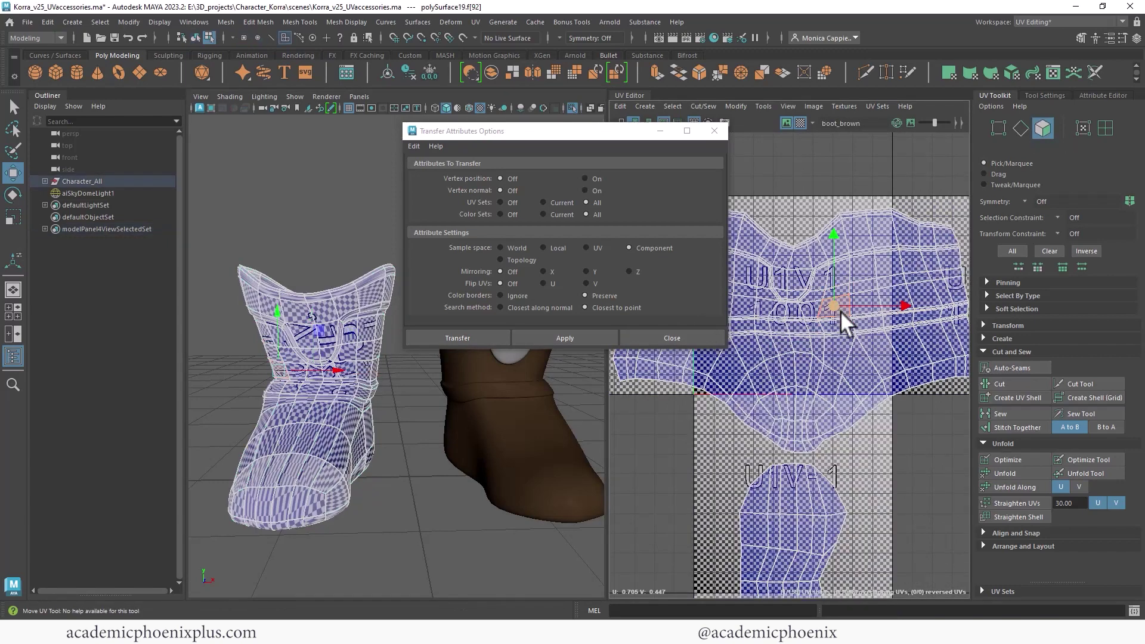
{"action": "left_click", "coordinate": [876, 352]}
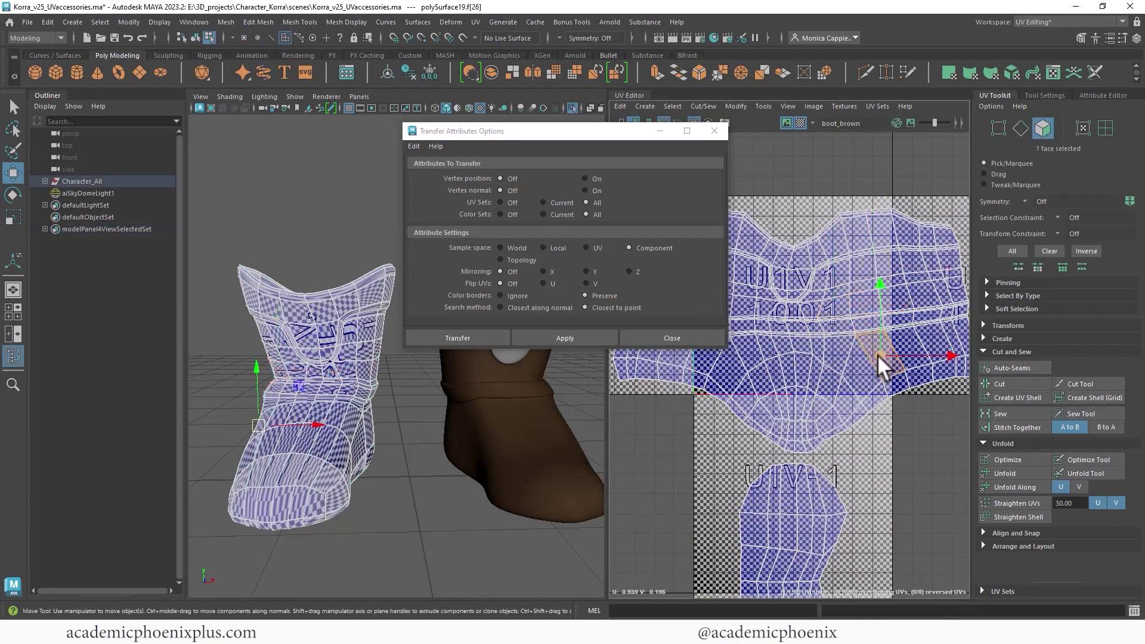
{"action": "left_click", "coordinate": [797, 361]}
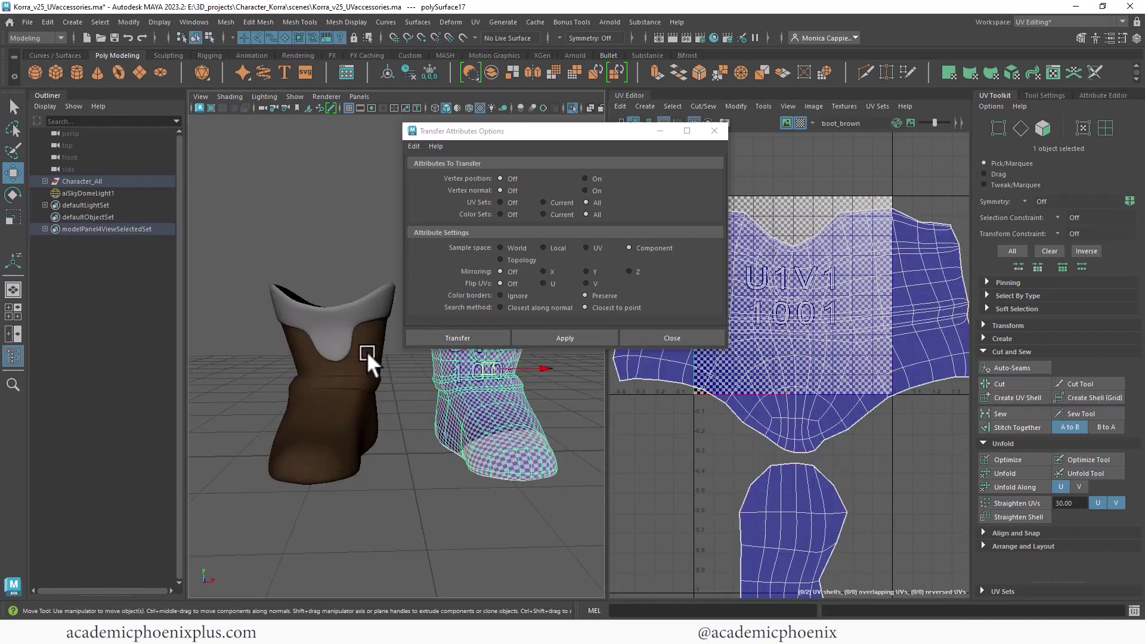
Transfer the mapped boot's UVs to the other boot using Topology as the sample space, and close the options.
{"action": "left_click", "coordinate": [528, 259]}
{"action": "left_click", "coordinate": [327, 421], "text": "shift"}
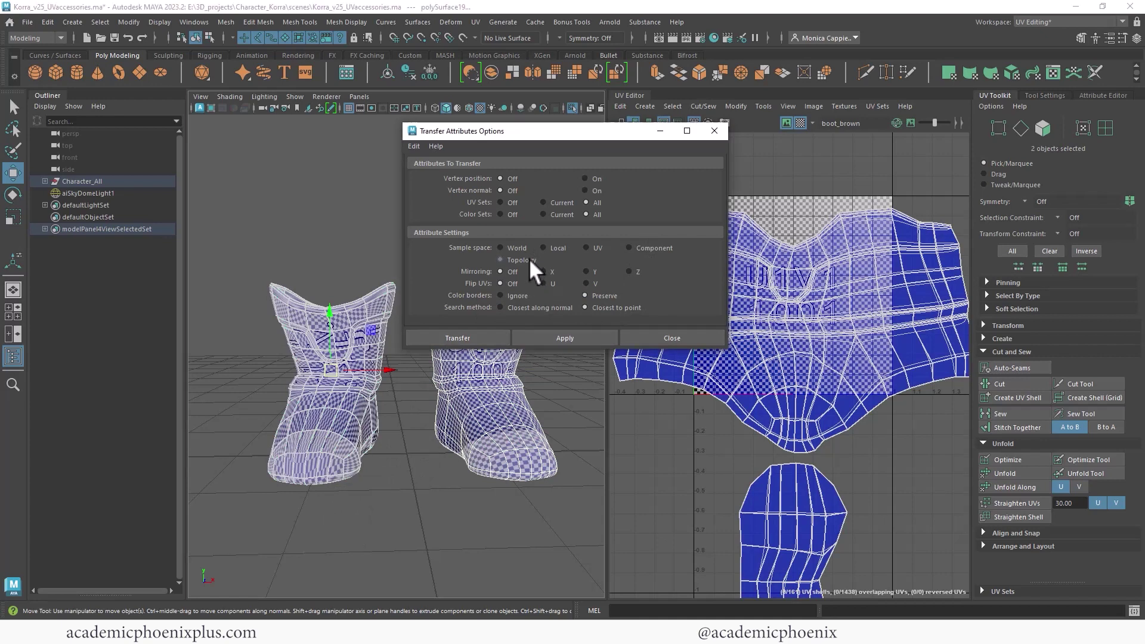
{"action": "left_click", "coordinate": [586, 335]}
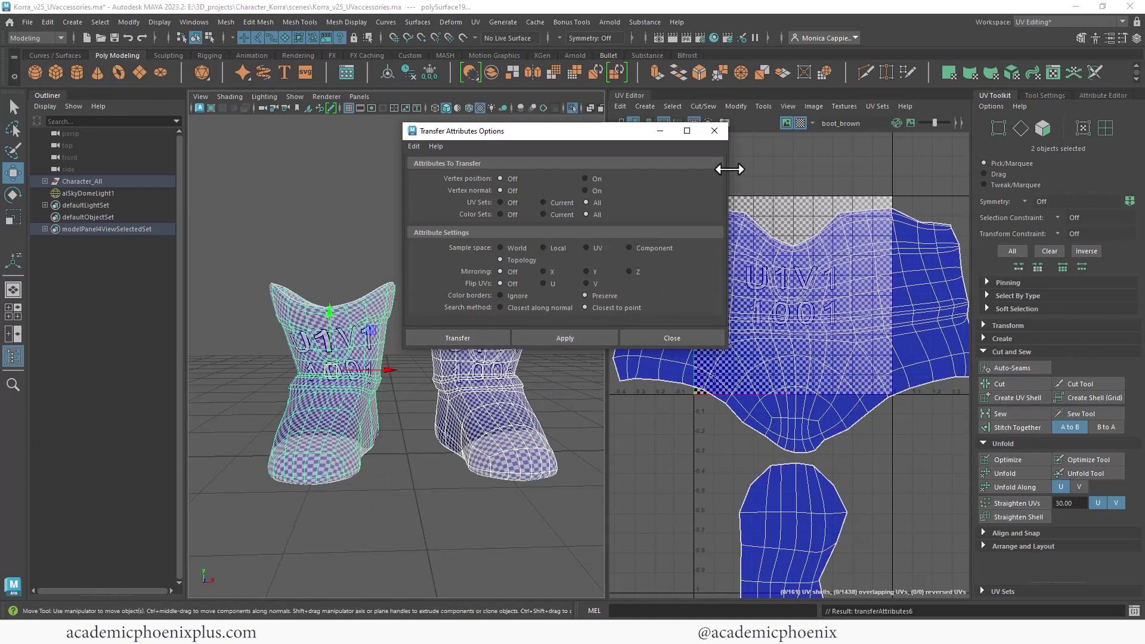
{"action": "left_click", "coordinate": [714, 131]}
Unfold the second boot's main upper UV shell and its sole shell.
{"action": "left_click", "coordinate": [383, 474]}
{"action": "left_click", "coordinate": [338, 455]}
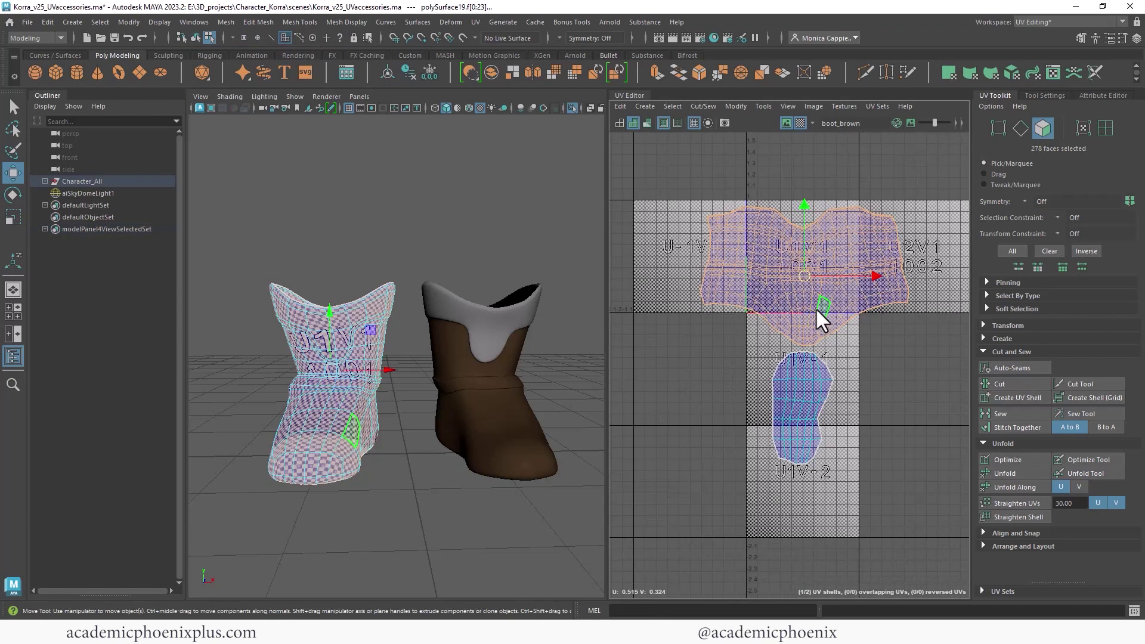
{"action": "right_click_drag", "start_coordinate": [816, 310], "coordinate": [739, 307], "text": "shift"}
{"action": "left_click", "coordinate": [798, 391]}
{"action": "key", "text": "g"}
Return to object mode and select all the accessories together, from the hair pieces down to both boots.
{"action": "left_click", "coordinate": [539, 363]}
{"action": "scroll", "coordinate": [468, 308], "scroll_direction": "down", "scroll_amount": 10}
{"action": "left_click_drag", "start_coordinate": [302, 169], "coordinate": [486, 427]}
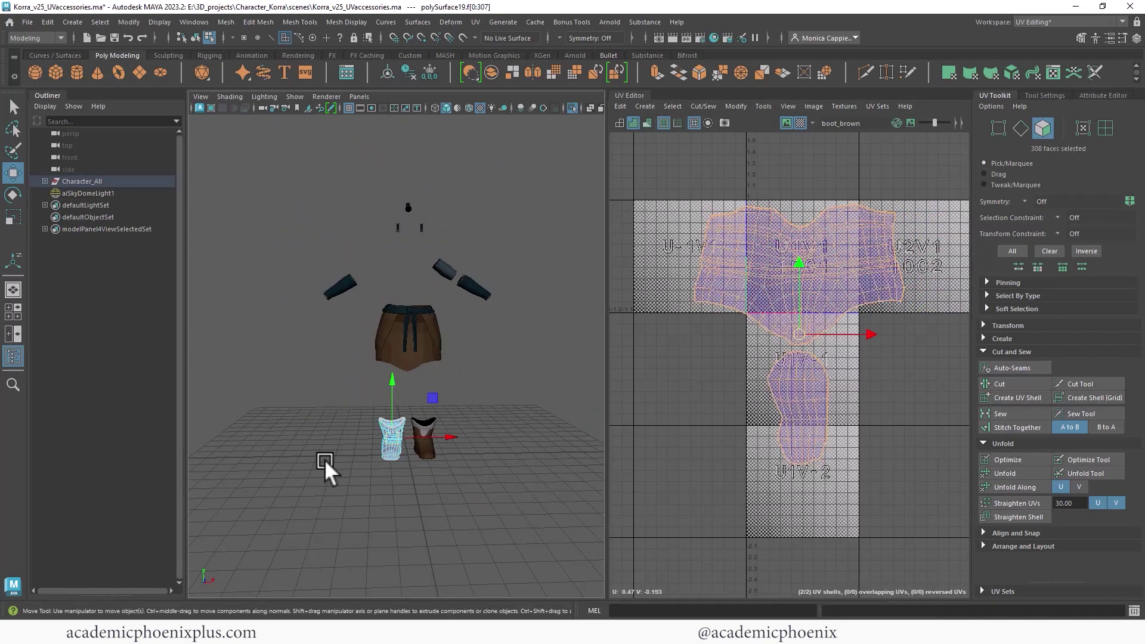
{"action": "right_click_drag", "start_coordinate": [395, 436], "coordinate": [476, 265]}
{"action": "left_click_drag", "start_coordinate": [300, 168], "coordinate": [574, 478]}
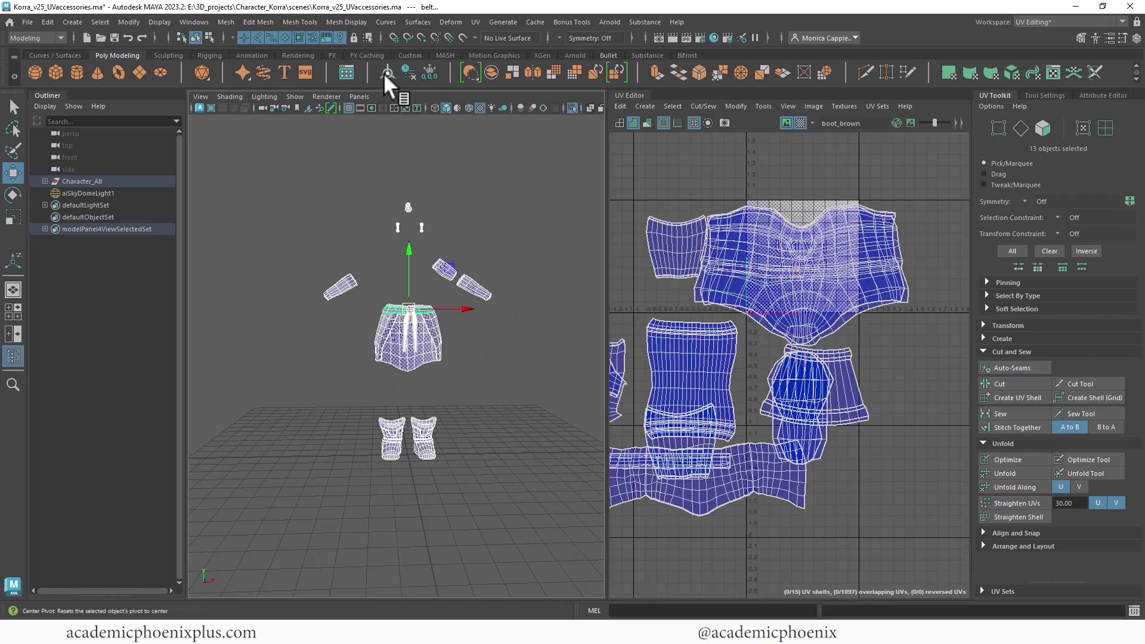
Freeze the selected accessories' transformations and give all their UV shells the same average texel density at a map size of 2048.
{"action": "left_click", "coordinate": [429, 73]}
{"action": "scroll", "coordinate": [804, 238], "scroll_direction": "down", "scroll_amount": 4}
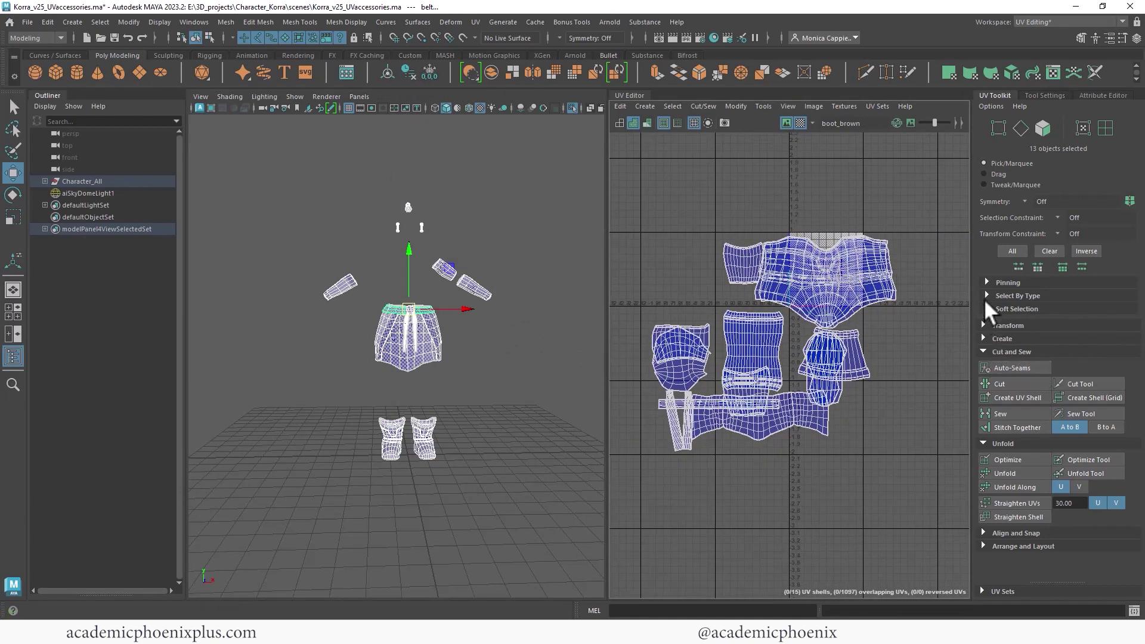
{"action": "left_click", "coordinate": [983, 326]}
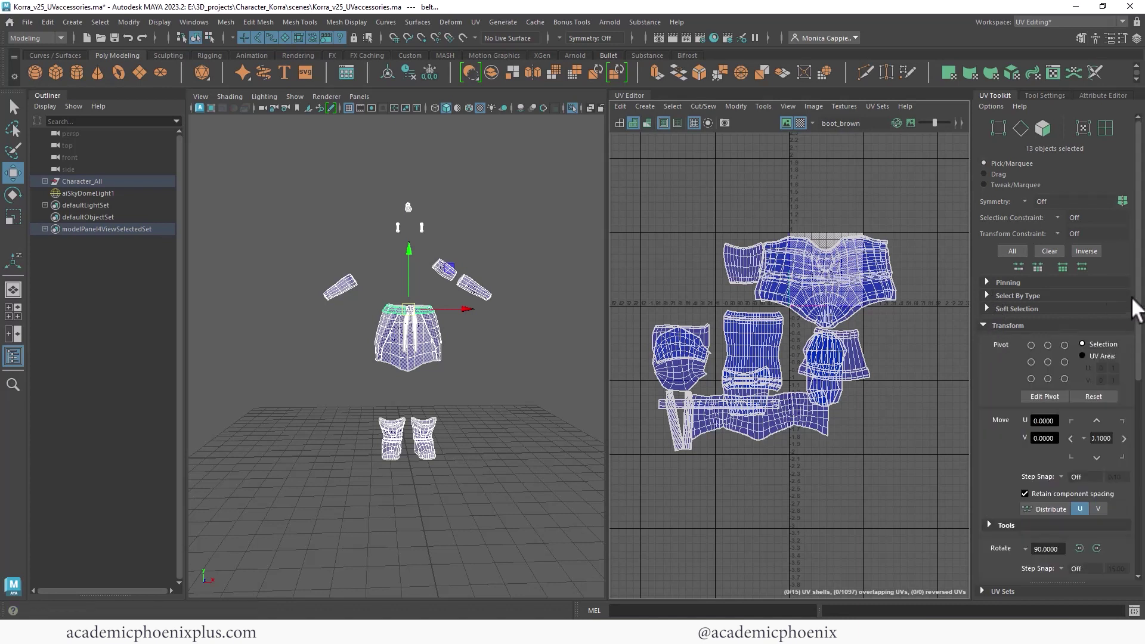
{"action": "left_click_drag", "start_coordinate": [1136, 310], "coordinate": [1125, 435]}
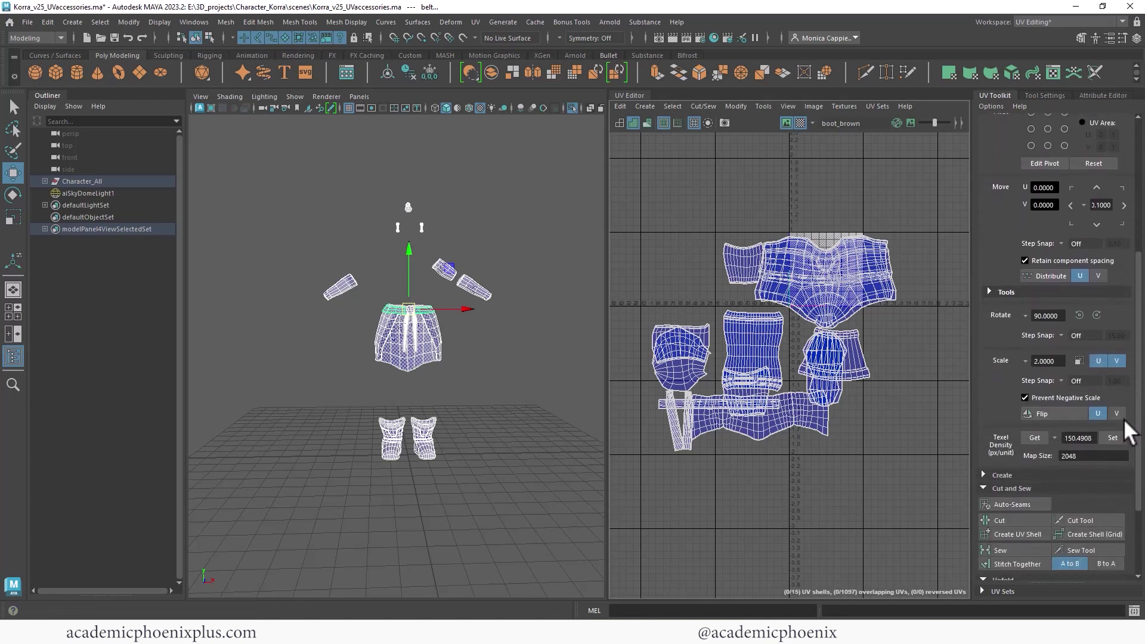
{"action": "left_click", "coordinate": [1067, 456]}
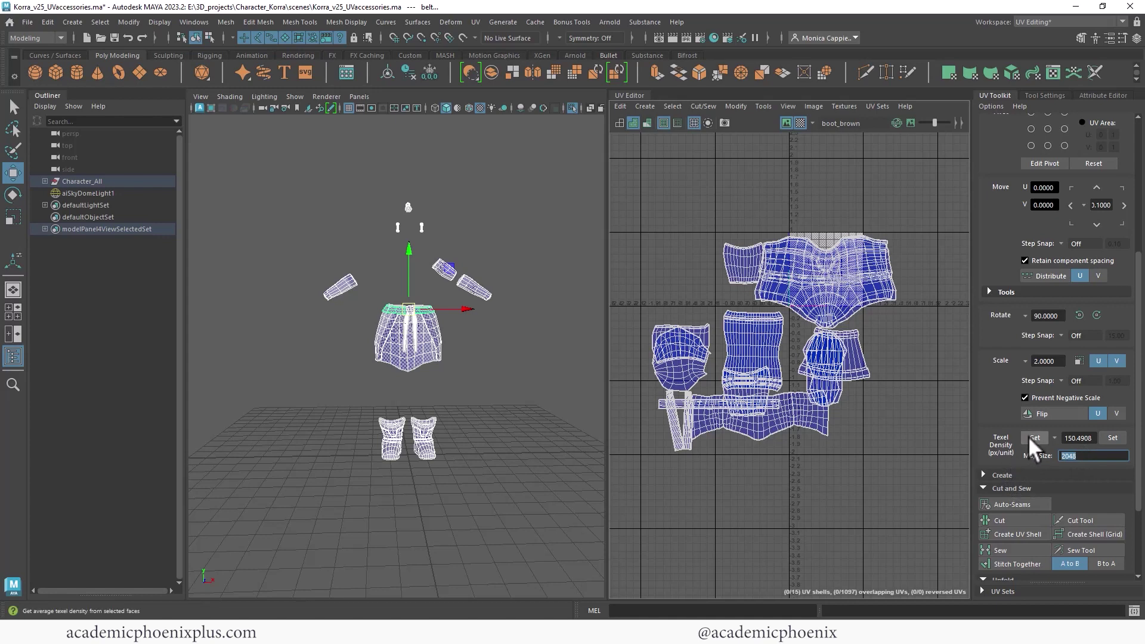
{"action": "left_click", "coordinate": [1033, 438]}
{"action": "left_click", "coordinate": [1111, 437]}
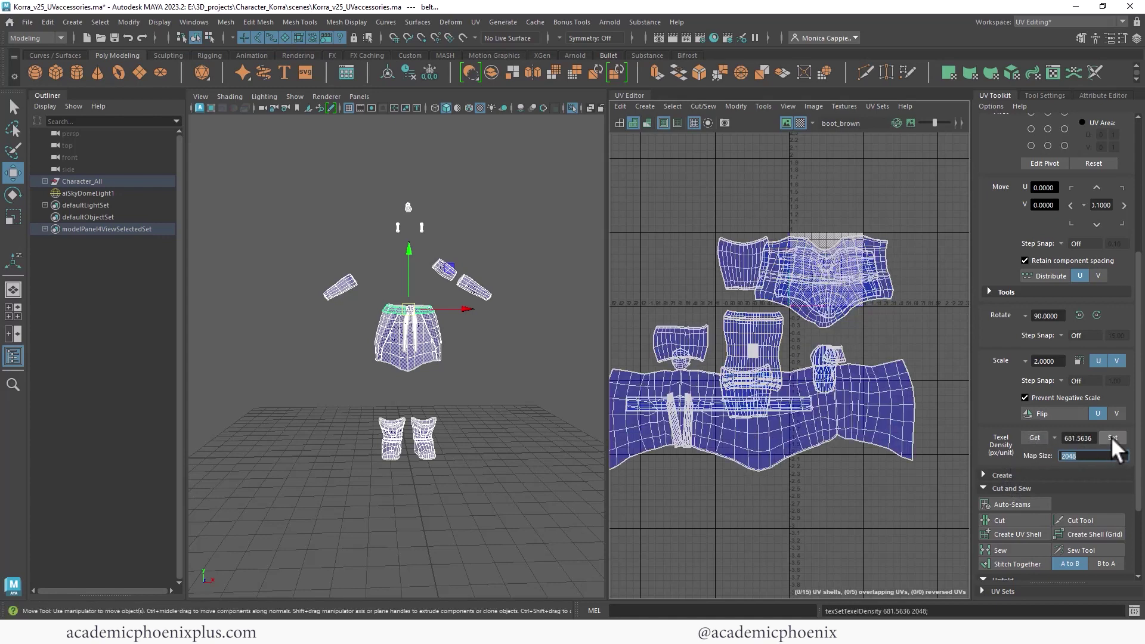
Automatically lay out all the accessories' UV shells within the 0–1 UV tile.
{"action": "middle_click_drag", "start_coordinate": [754, 435], "coordinate": [779, 365], "text": "alt"}
{"action": "scroll", "coordinate": [1124, 483], "scroll_direction": "down", "scroll_amount": 3}
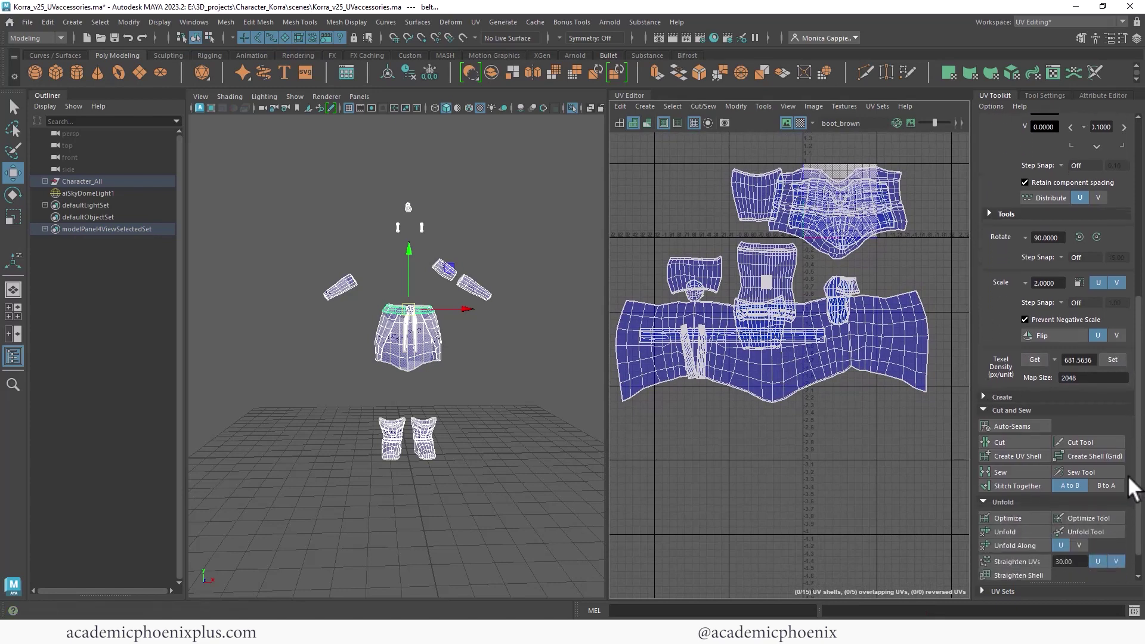
{"action": "left_click", "coordinate": [982, 573]}
{"action": "scroll", "coordinate": [1127, 529], "scroll_direction": "down", "scroll_amount": 3}
{"action": "scroll", "coordinate": [1125, 527], "scroll_direction": "down", "scroll_amount": 2}
{"action": "left_click", "coordinate": [1005, 556]}
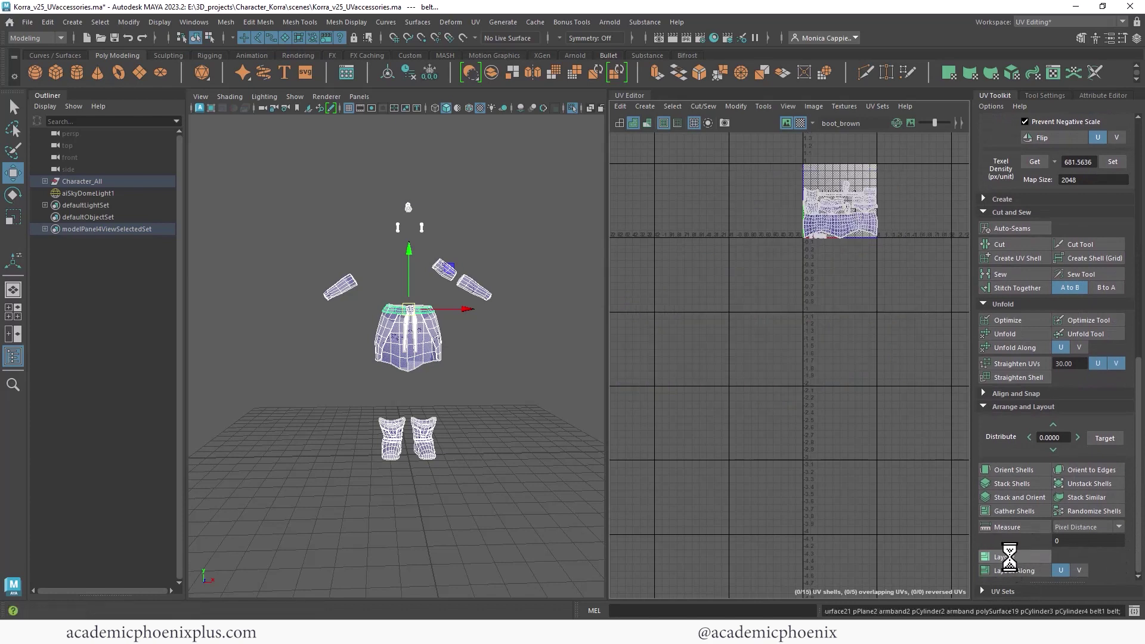
Examine the packed UV layout and the checker pattern's size and distortion across the accessories.
{"action": "key", "text": "f"}
{"action": "middle_click_drag", "start_coordinate": [780, 284], "coordinate": [772, 250], "text": "alt"}
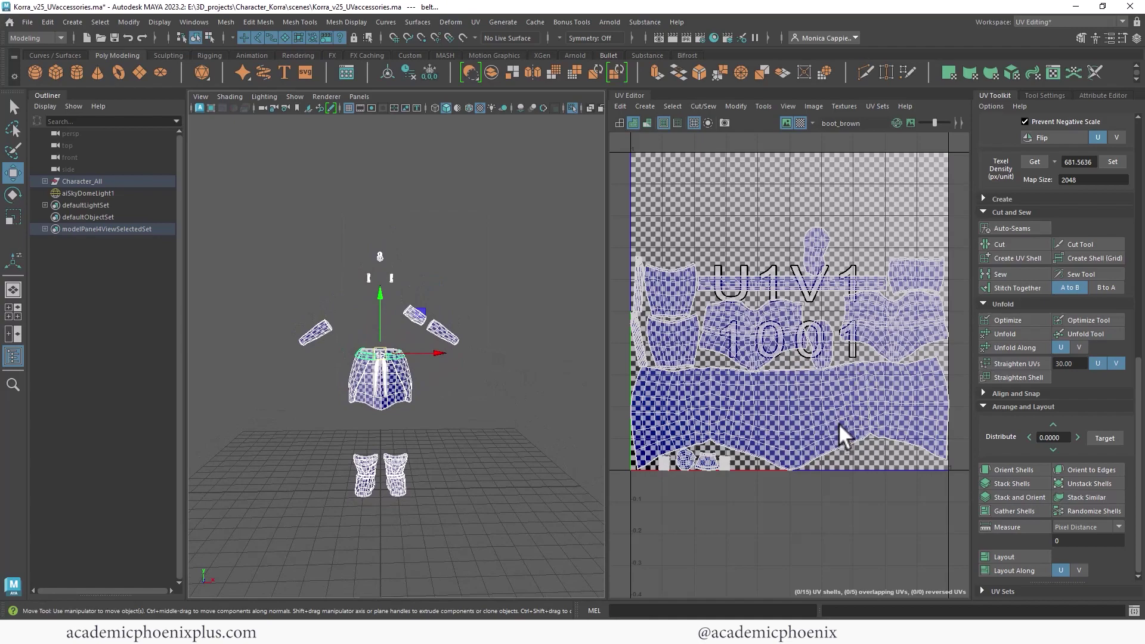
{"action": "scroll", "coordinate": [550, 333], "scroll_direction": "up", "scroll_amount": 6}
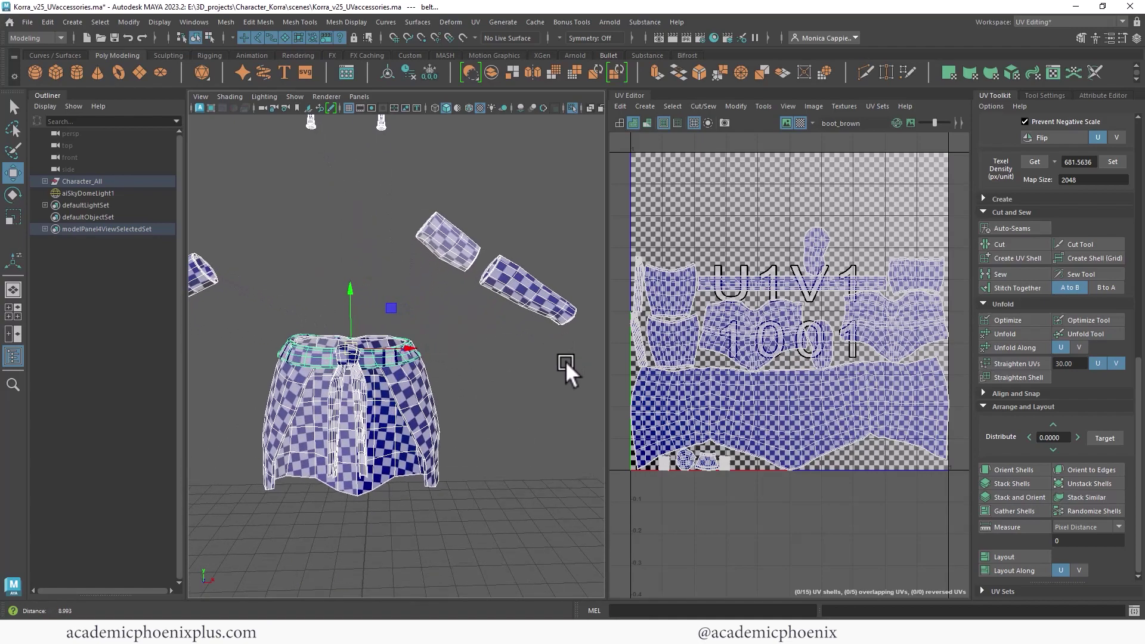
{"action": "right_click_drag", "start_coordinate": [814, 387], "coordinate": [809, 346], "text": "alt"}
{"action": "middle_click_drag", "start_coordinate": [810, 346], "coordinate": [813, 340], "text": "alt"}
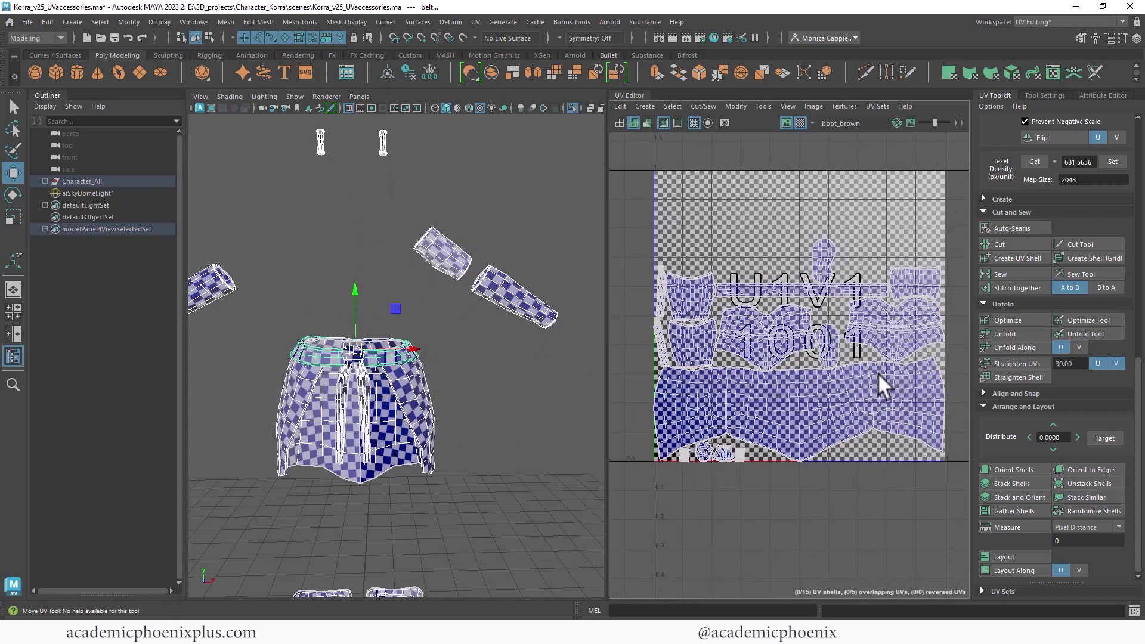
{"action": "scroll", "coordinate": [459, 297], "scroll_direction": "down", "scroll_amount": 4}
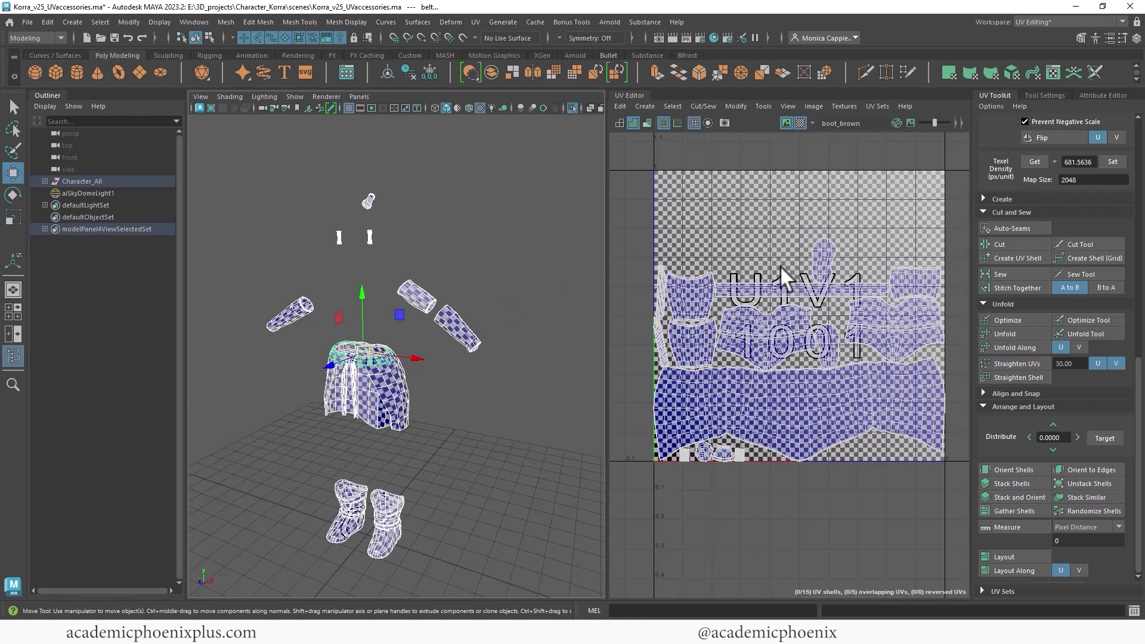
Select the boot sole's upright UV shell, rotate it to horizontal and fit it into the gap beneath the large skirt shell.
{"action": "right_click_drag", "start_coordinate": [822, 271], "coordinate": [822, 307]}
{"action": "left_click", "coordinate": [823, 276]}
{"action": "left_click", "coordinate": [842, 310]}
{"action": "left_click", "coordinate": [883, 448]}
{"action": "key", "text": "e"}
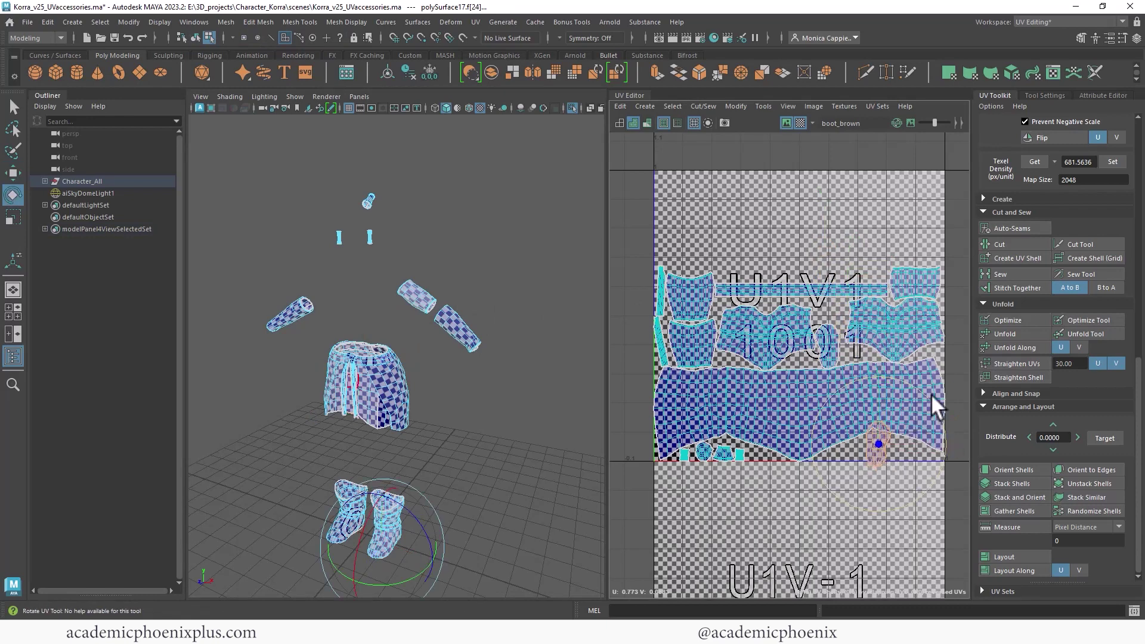
{"action": "key", "text": "w"}
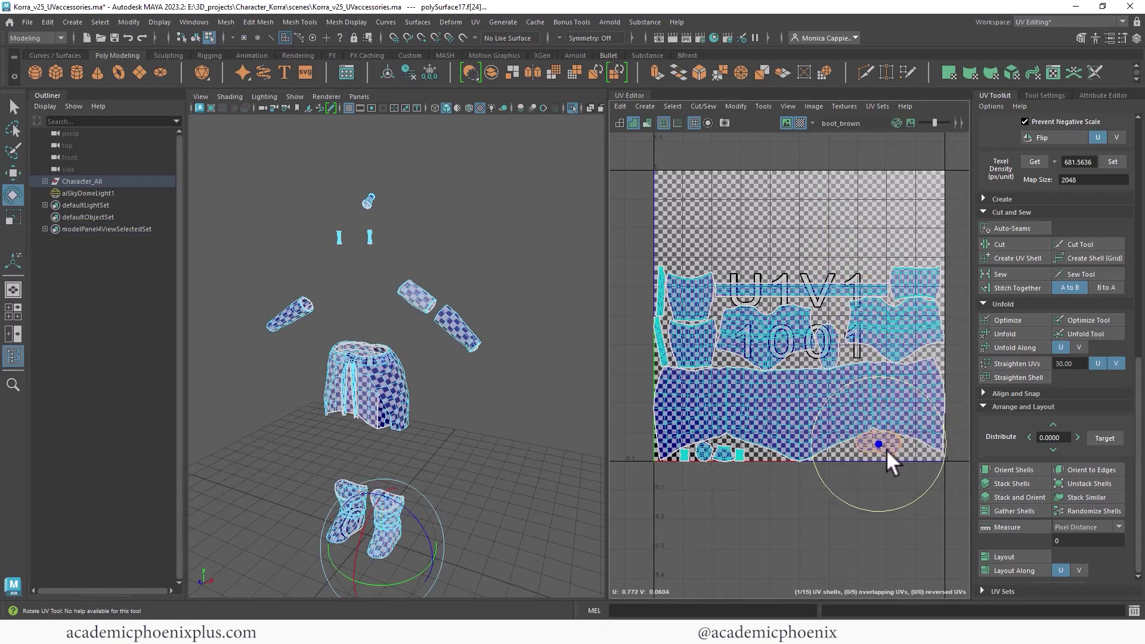
{"action": "left_click_drag", "start_coordinate": [873, 440], "coordinate": [871, 444]}
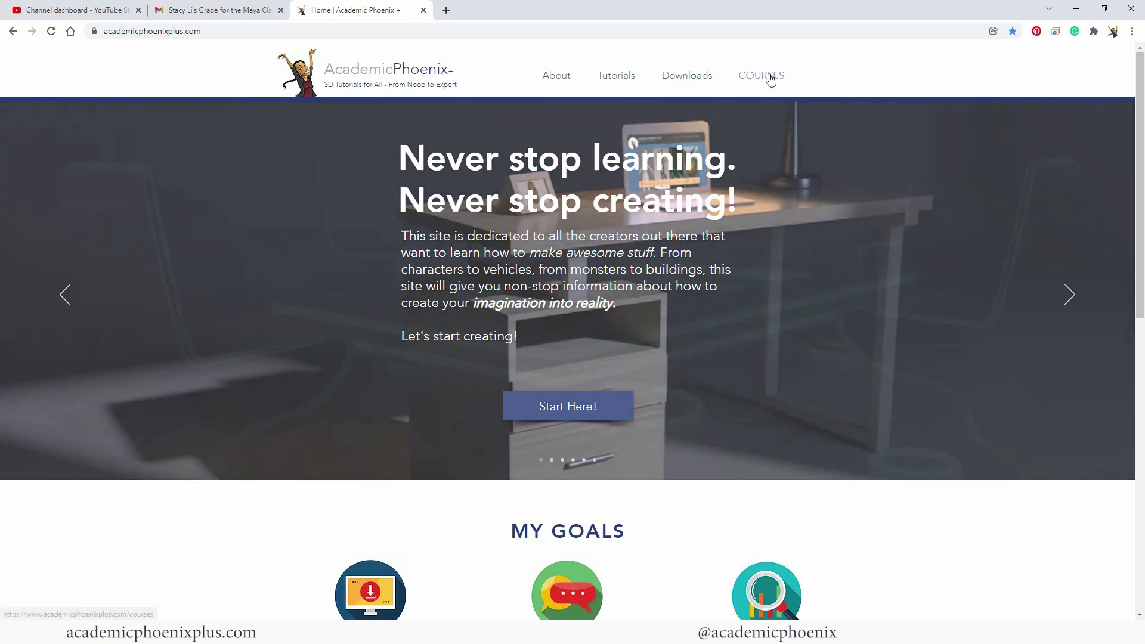
Switch to the browser, open the Courses page on academicphoenixplus.com and read through the Maya Beginner still life course page.
{"action": "left_click", "coordinate": [770, 79]}
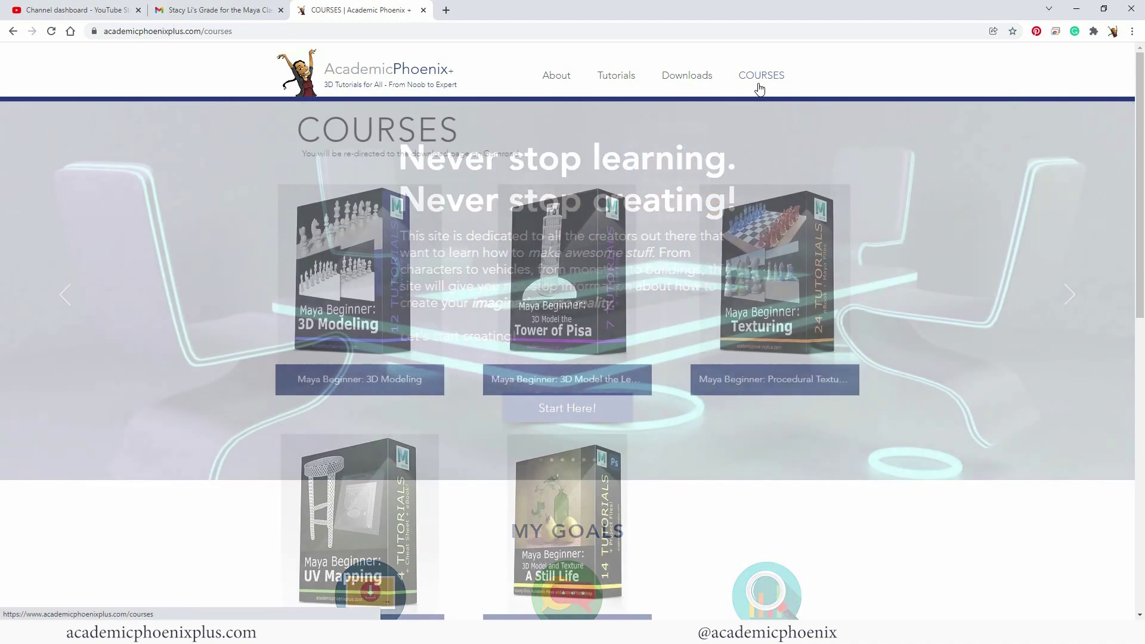
{"action": "scroll", "coordinate": [1140, 186], "scroll_direction": "down", "scroll_amount": 1}
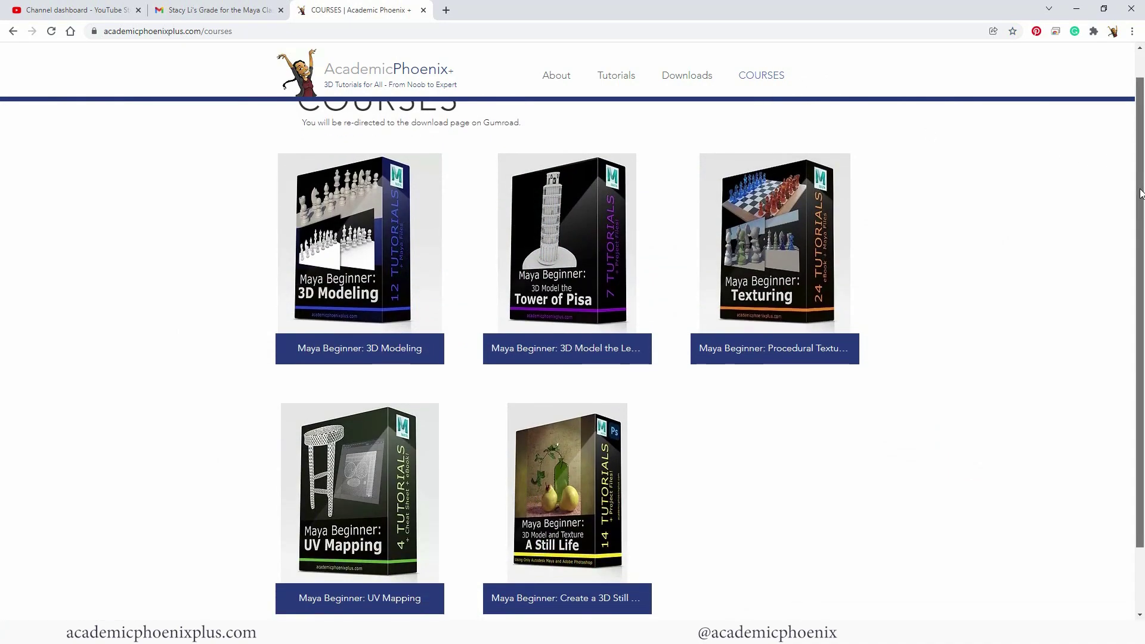
{"action": "left_click", "coordinate": [566, 501]}
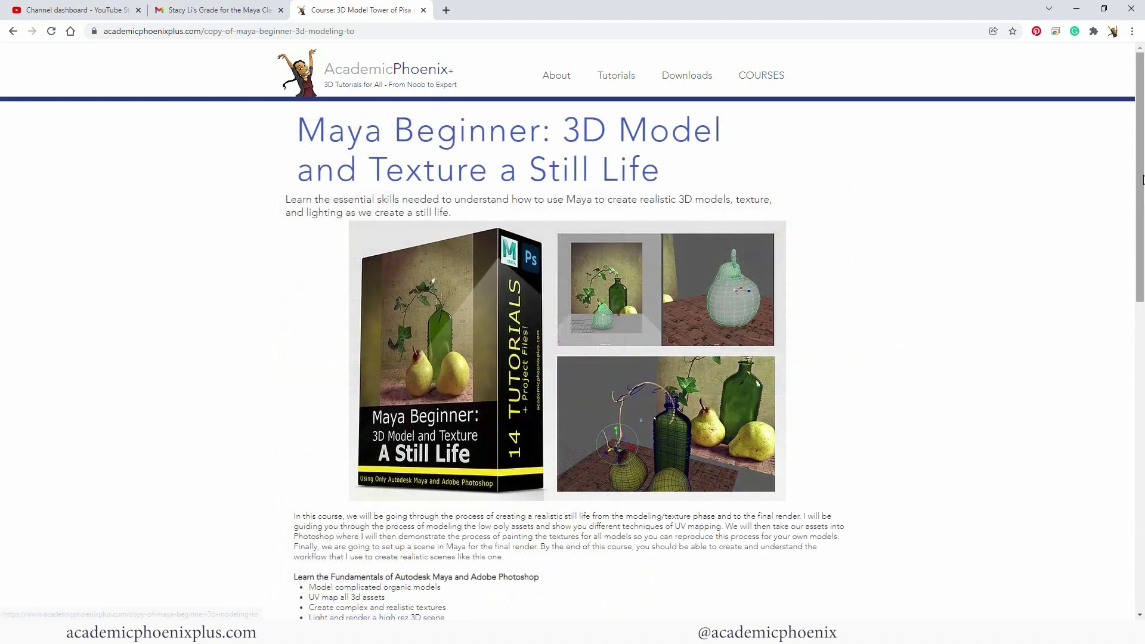
{"action": "scroll", "coordinate": [1104, 326], "scroll_direction": "down", "scroll_amount": 5}
{"action": "scroll", "coordinate": [1104, 326], "scroll_direction": "down", "scroll_amount": 5}
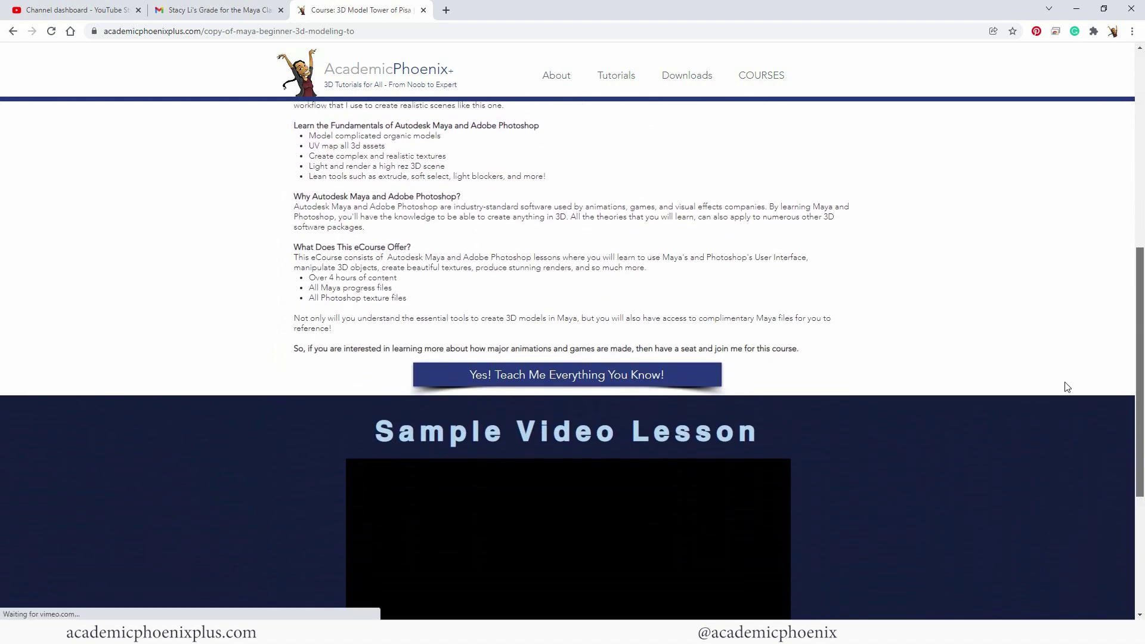
{"action": "scroll", "coordinate": [1105, 381], "scroll_direction": "up", "scroll_amount": 1}
{"action": "scroll", "coordinate": [1104, 381], "scroll_direction": "up", "scroll_amount": 9}
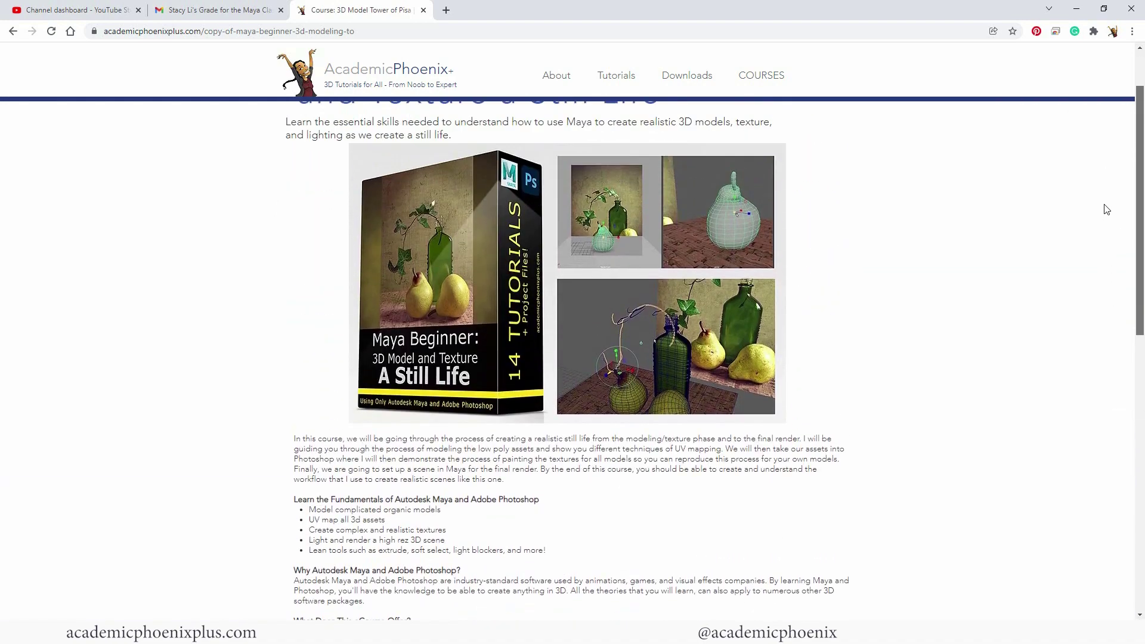
Return to the Courses page and look through the Maya Beginner: 3D Modeling course page.
{"action": "left_click", "coordinate": [751, 77]}
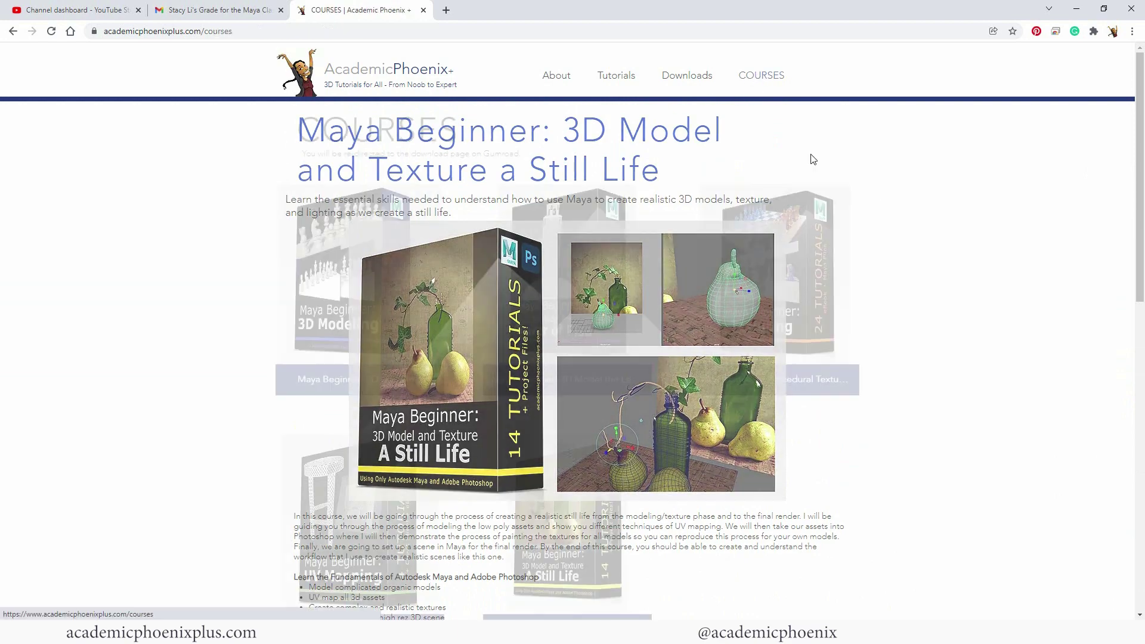
{"action": "left_click", "coordinate": [388, 285]}
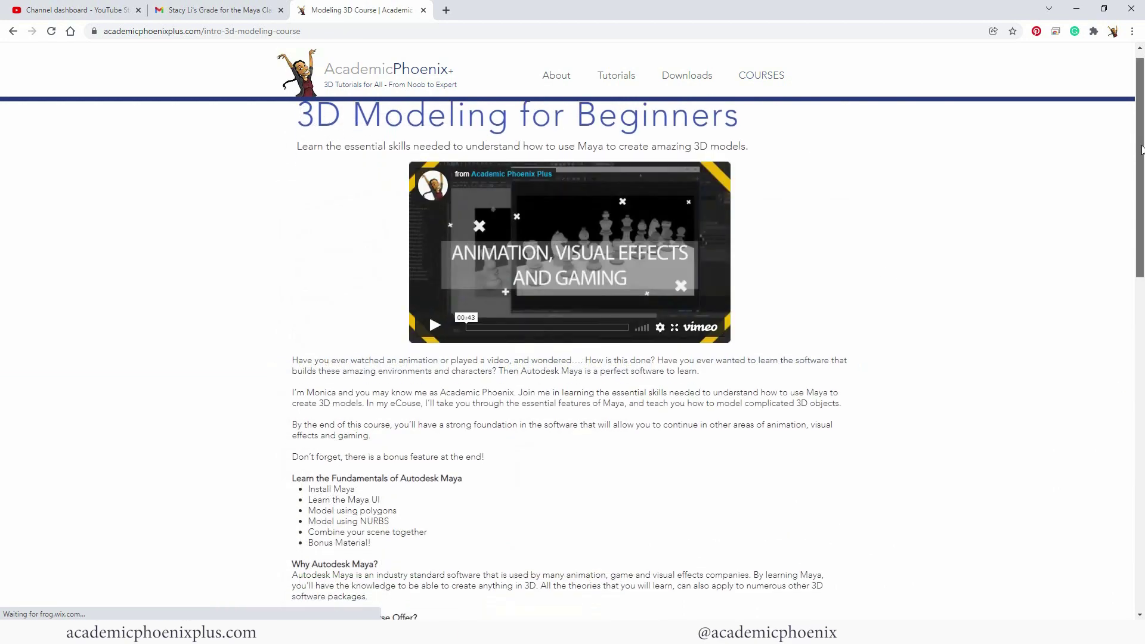
{"action": "scroll", "coordinate": [1141, 147], "scroll_direction": "down", "scroll_amount": 4}
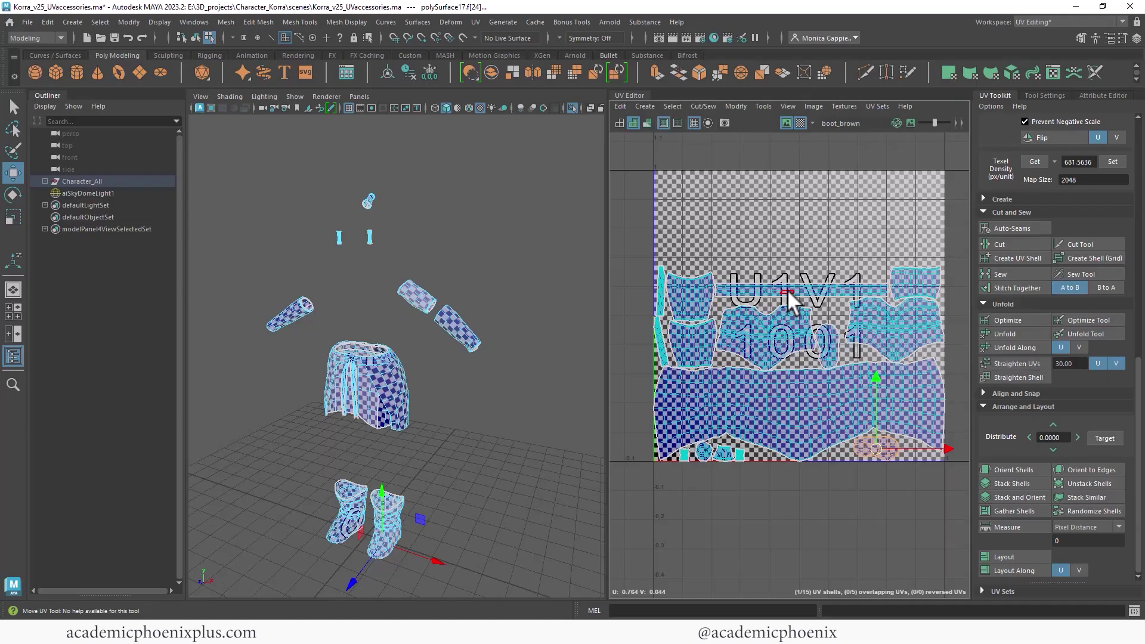